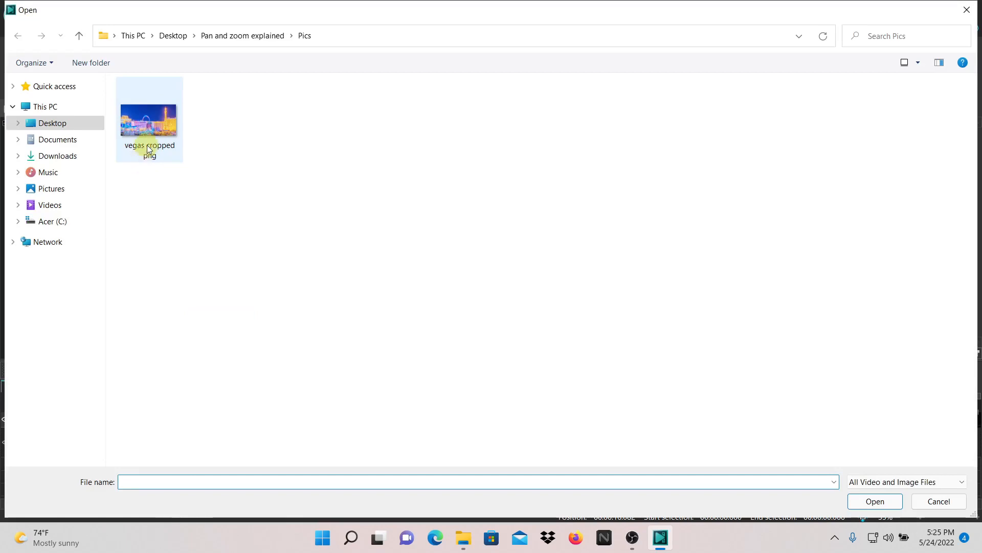
Step: Add the image "vegas cropped png" on a new layer from manual position 00:00:16.082 and make its timeline track taller
left_click(152, 128)
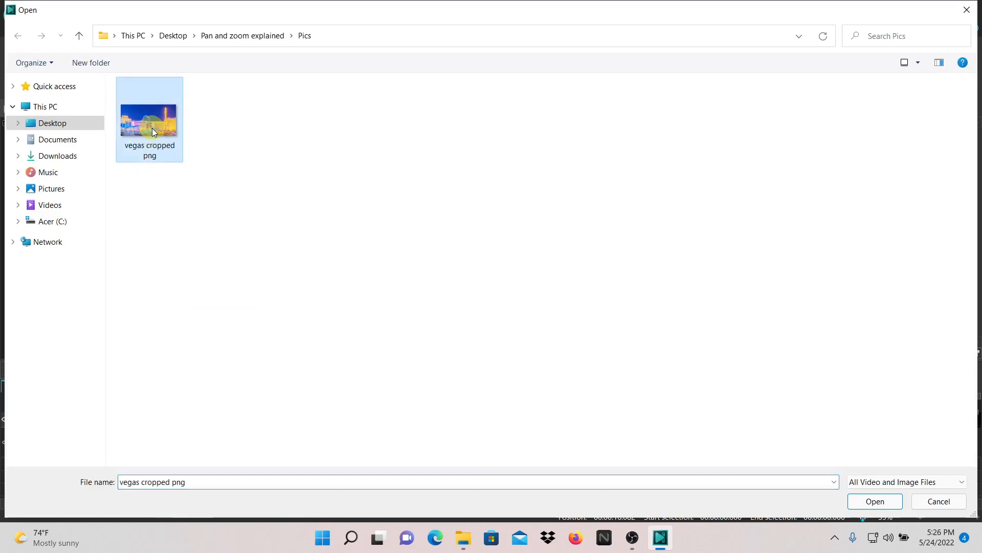
left_click(884, 501)
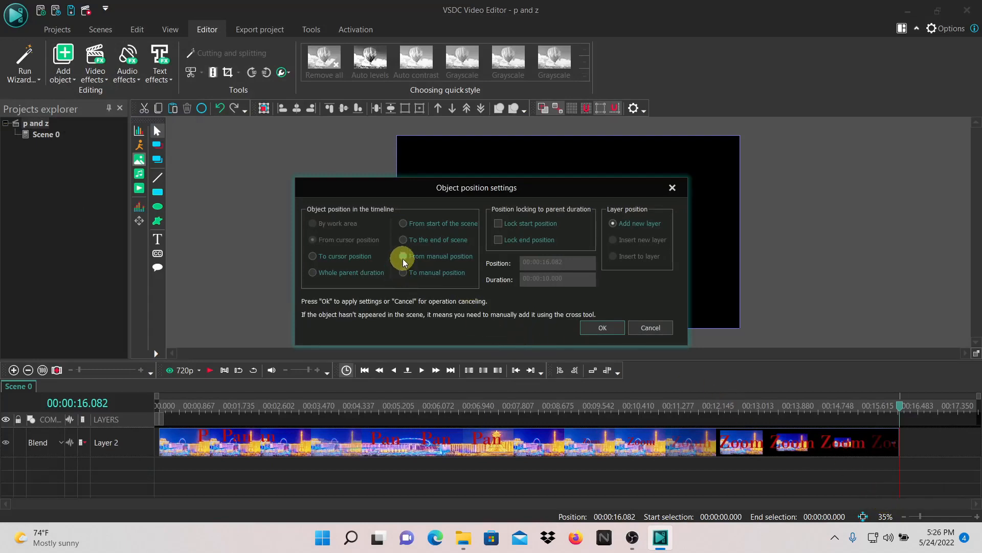
left_click(403, 257)
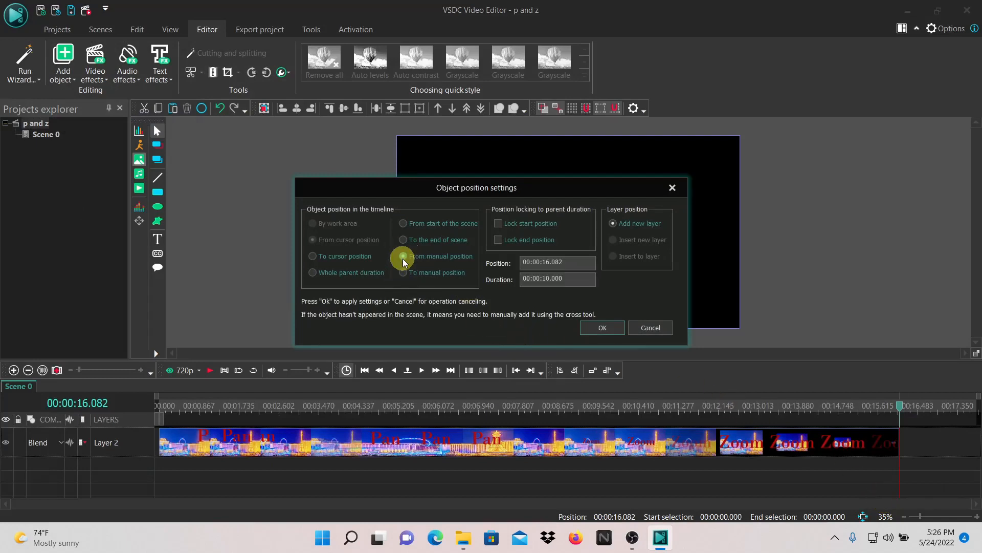
left_click(612, 327)
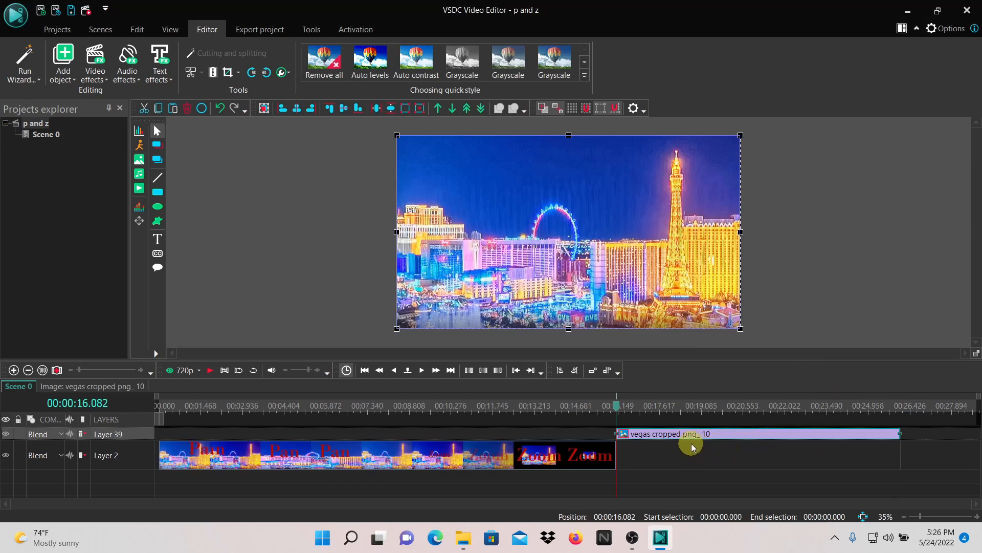
left_click_drag(698, 441, 706, 454)
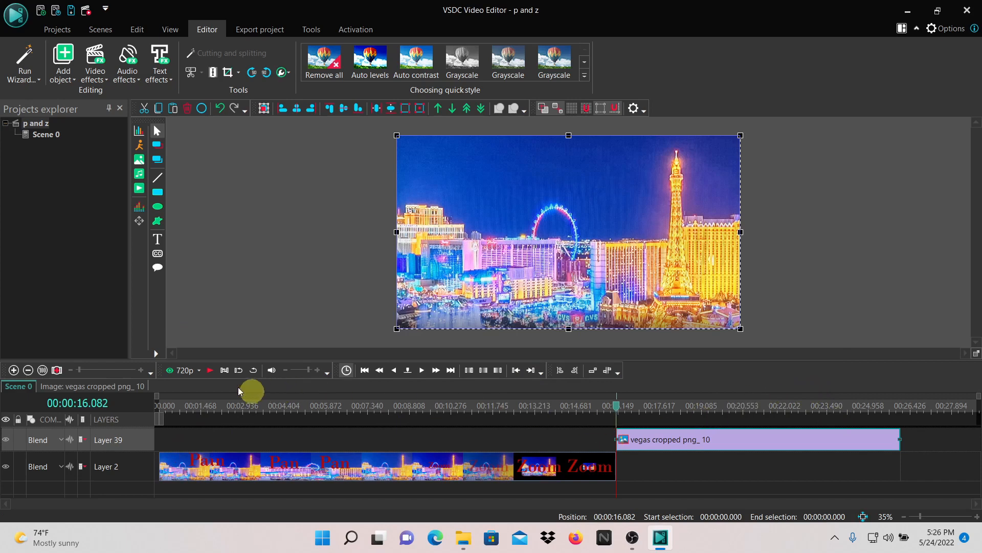
Step: Add a text object reading "Pan" on a new layer from the cursor position, framed across the upper part of the image
left_click(157, 241)
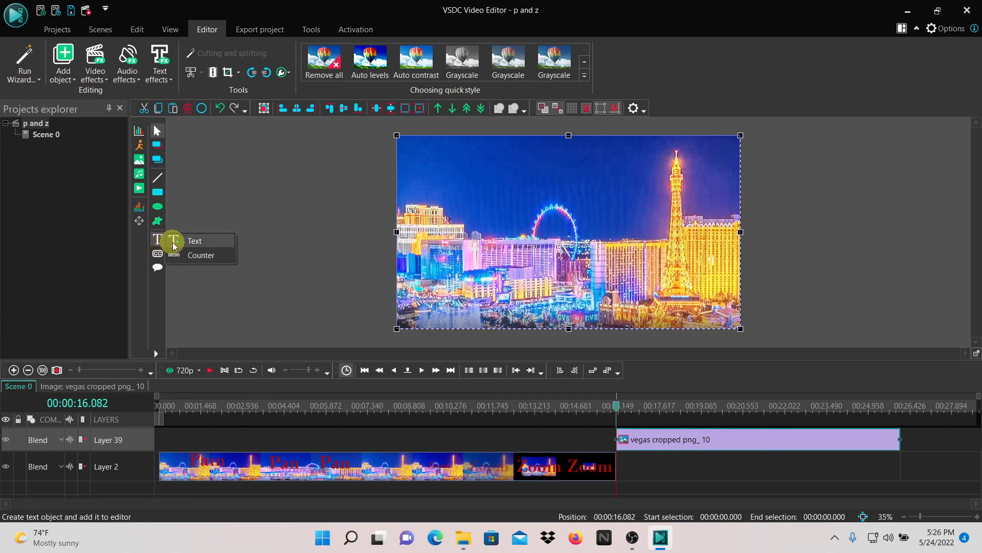
left_click(174, 242)
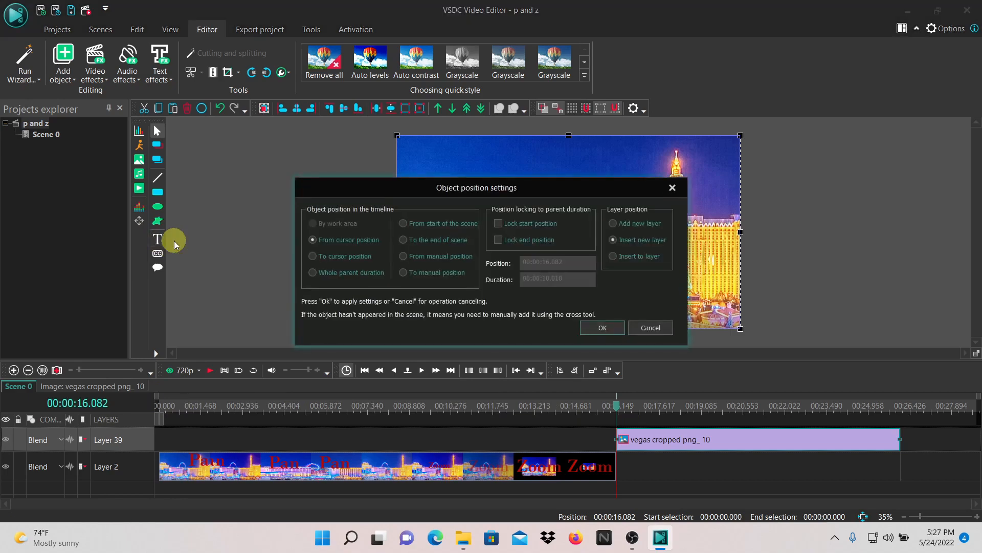
left_click(470, 241)
left_click(613, 222)
left_click(590, 327)
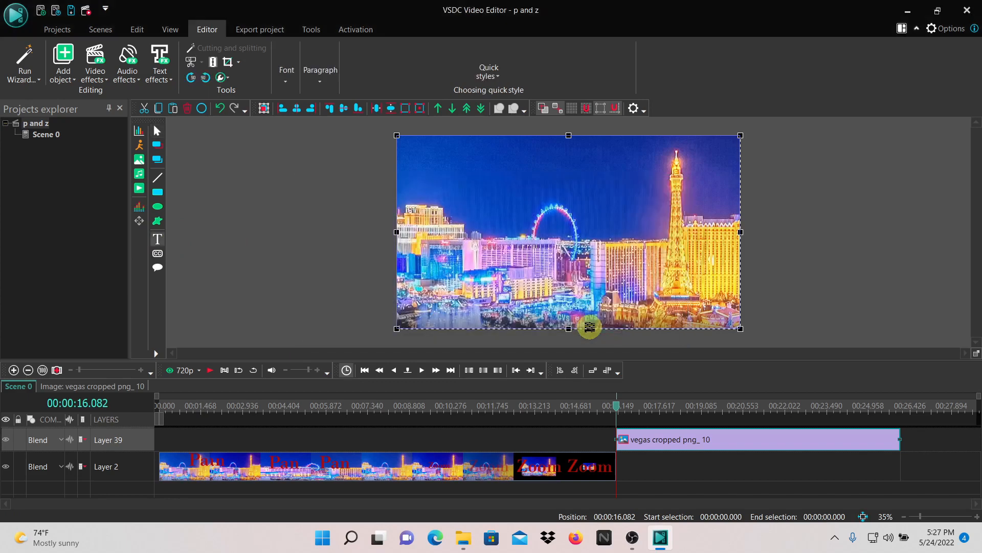
left_click(404, 144)
mouse_move(404, 146)
left_mouse_down()
mouse_move(406, 219)
mouse_move(688, 220)
mouse_move(729, 241)
left_mouse_up()
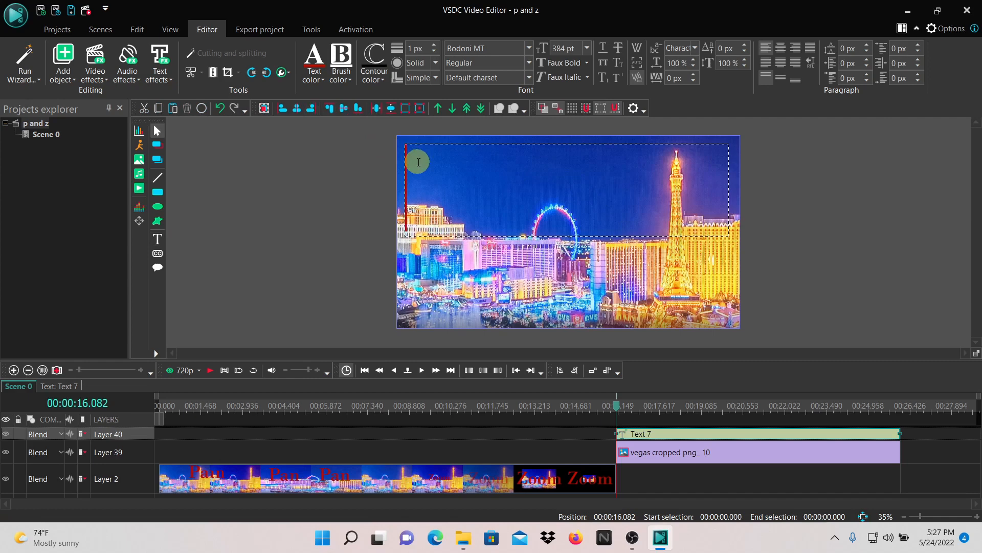
type("Pan")
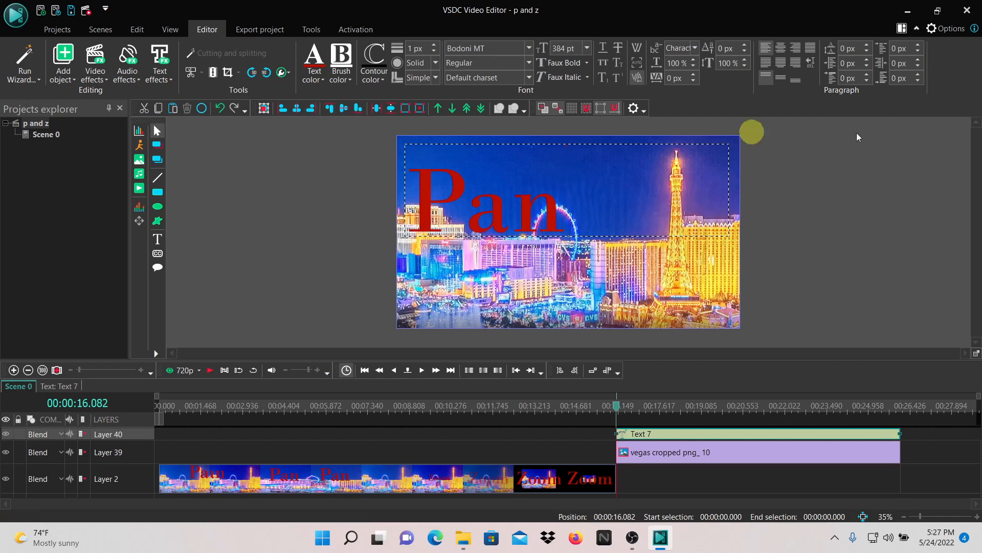
left_click(816, 248)
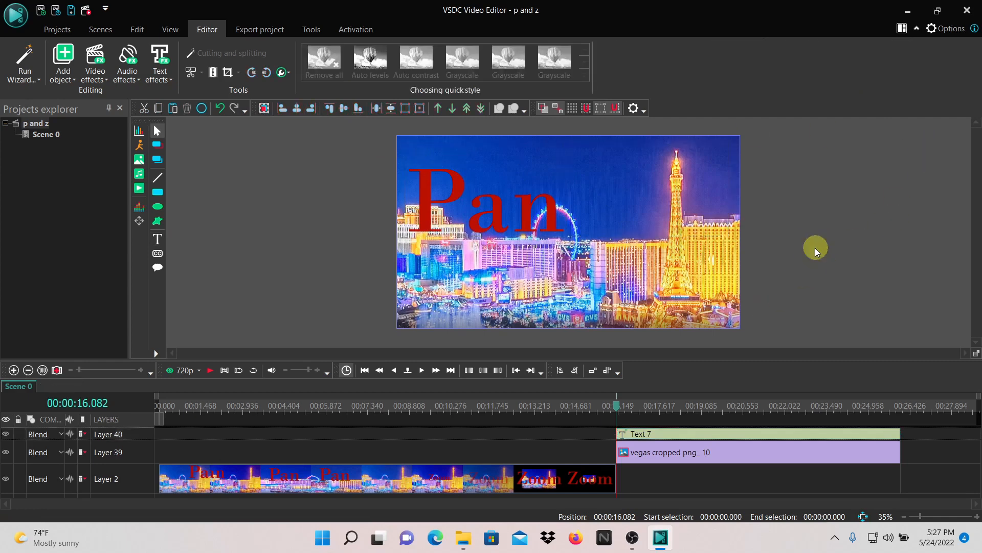
Step: Move the "Pan" text just outside the right edge of the scene and narrow its frame to fit the word
left_click(508, 216)
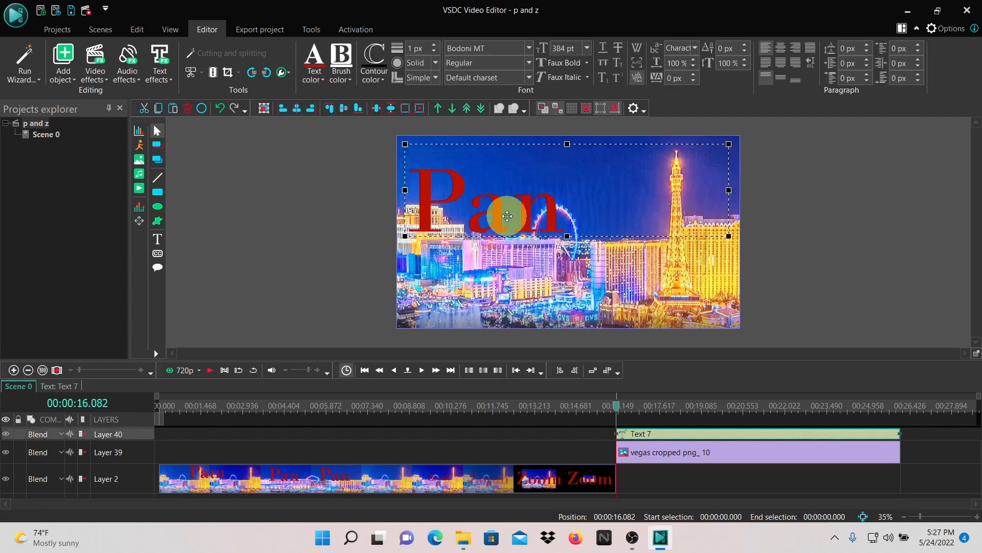
left_click_drag(507, 216, 845, 214)
mouse_move(902, 140)
left_mouse_down()
mouse_move(905, 152)
mouse_move(907, 134)
left_mouse_up()
left_click_drag(880, 164, 756, 169)
left_click_drag(936, 184, 772, 198)
left_click_drag(684, 185, 813, 187)
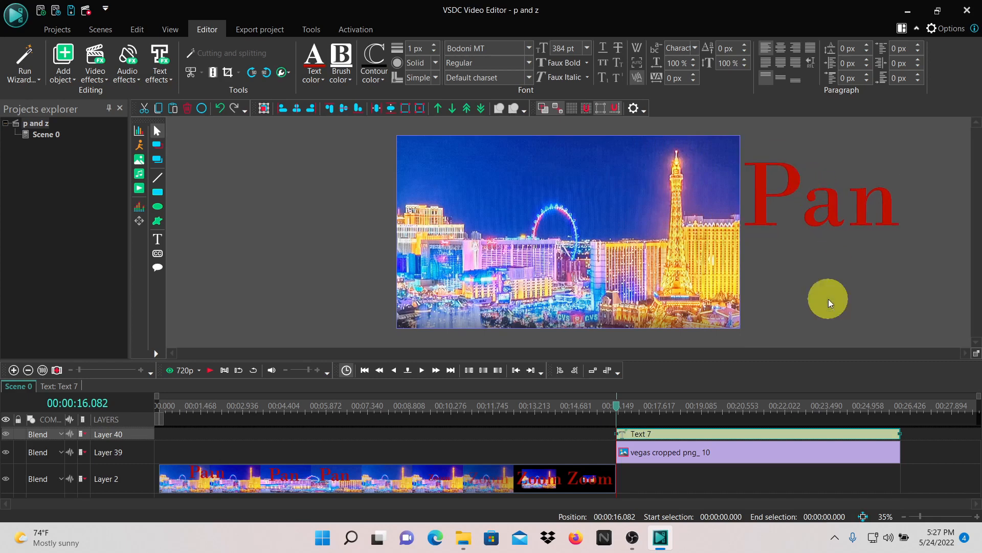
left_click(828, 298)
left_click(636, 497)
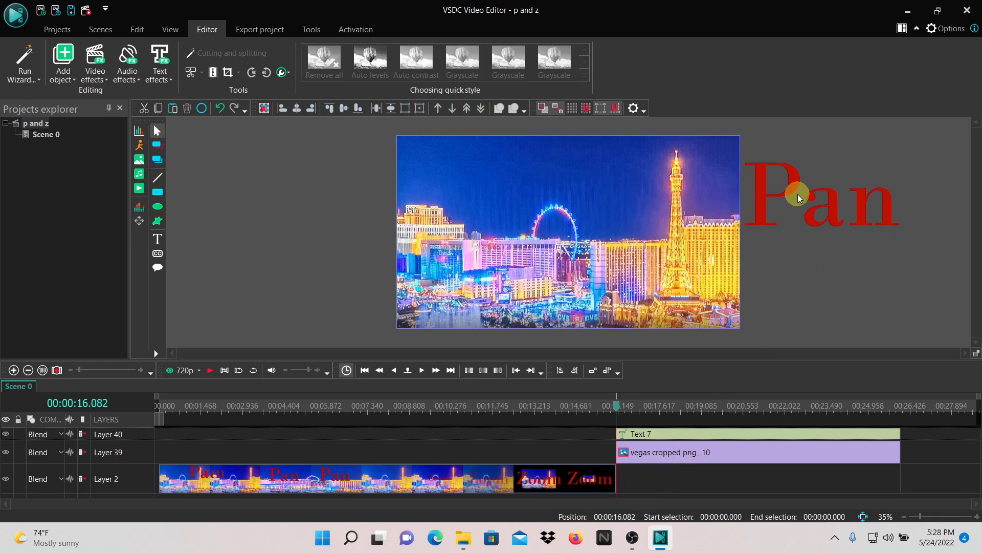
Step: Add a movement inside the text object lasting to the end of the object, with its end point beyond the left edge of the scene
double_click(678, 438)
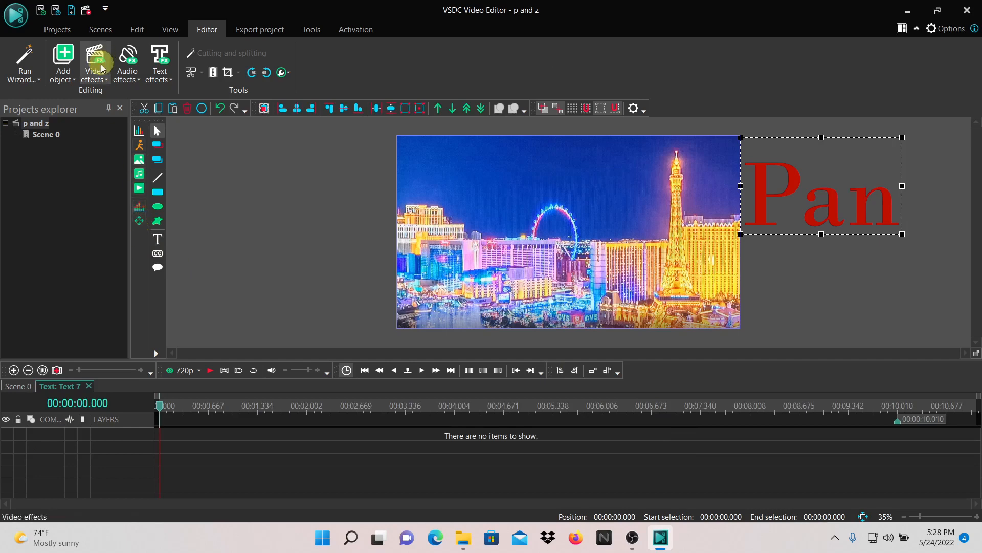
left_click(139, 222)
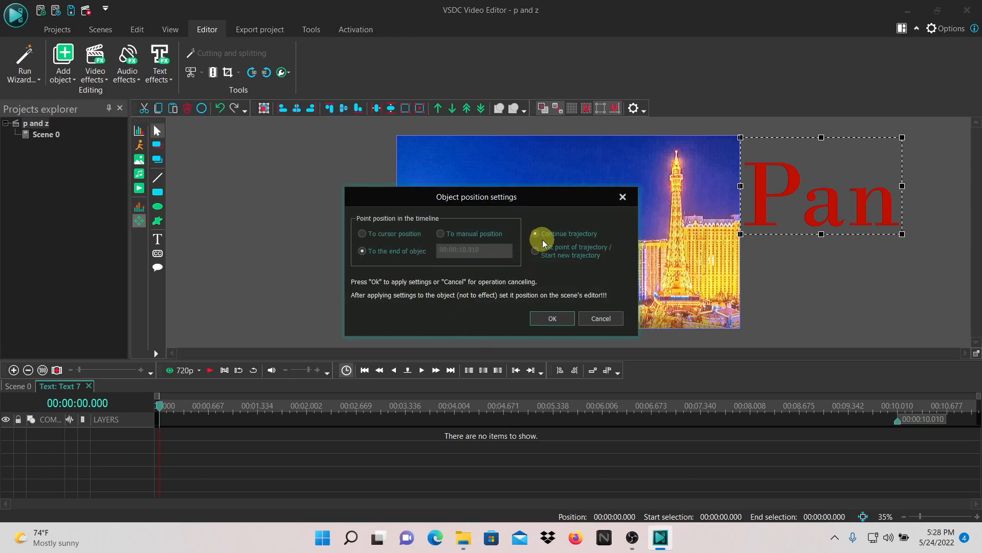
left_click(546, 322)
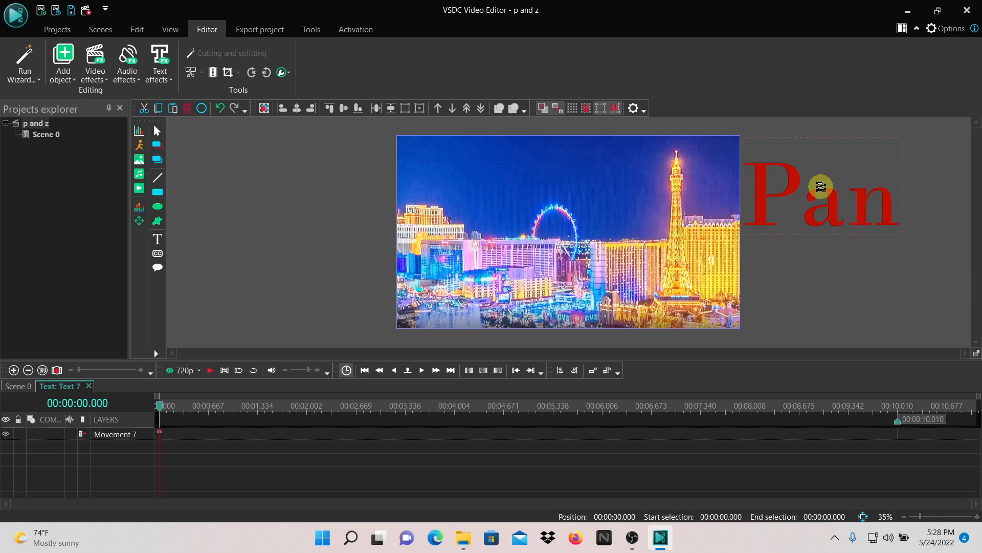
left_click(820, 186)
left_click_drag(821, 186, 315, 184)
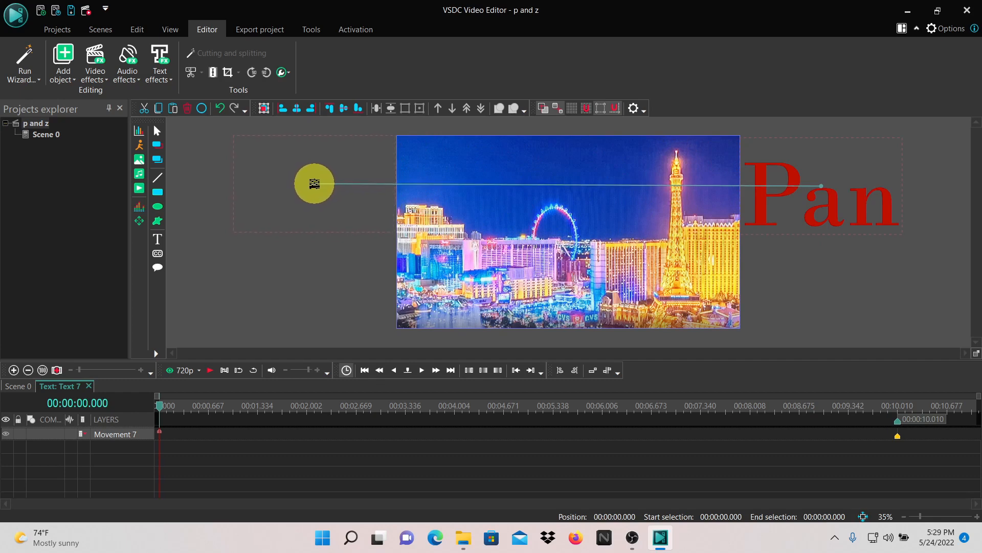
left_click_drag(315, 183, 315, 183)
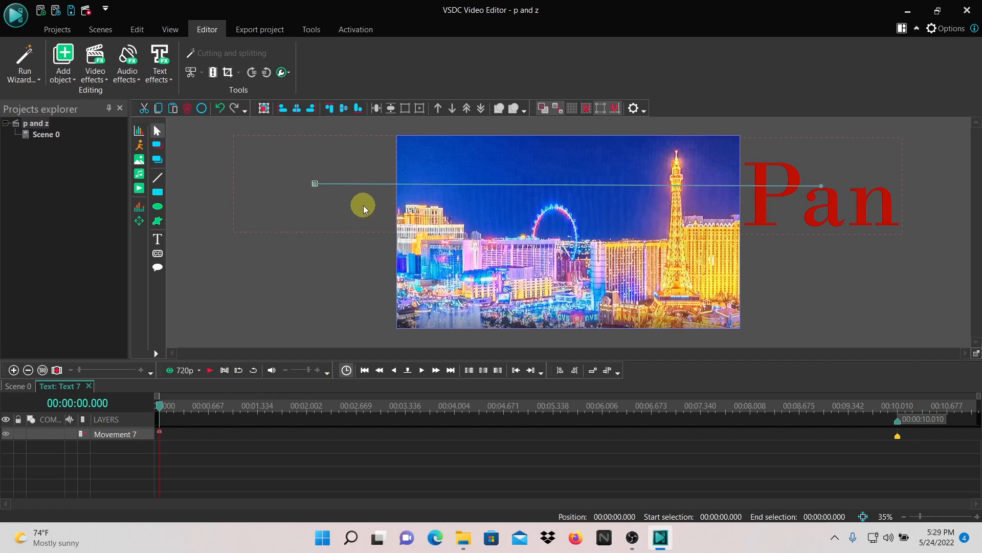
Step: Move the movement's end point to about 2.1 seconds on the timeline and play the animation from the start
left_click(210, 370)
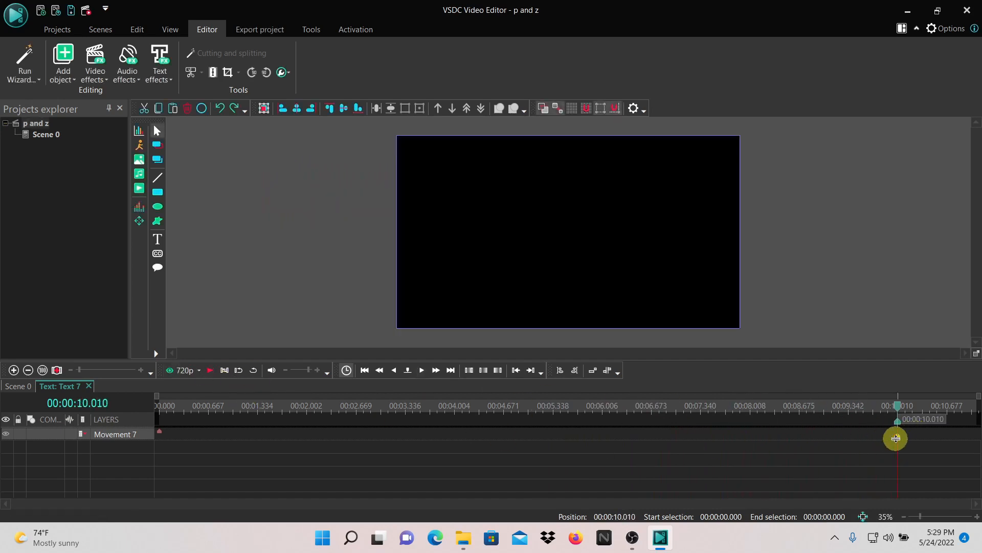
left_click_drag(896, 437, 857, 437)
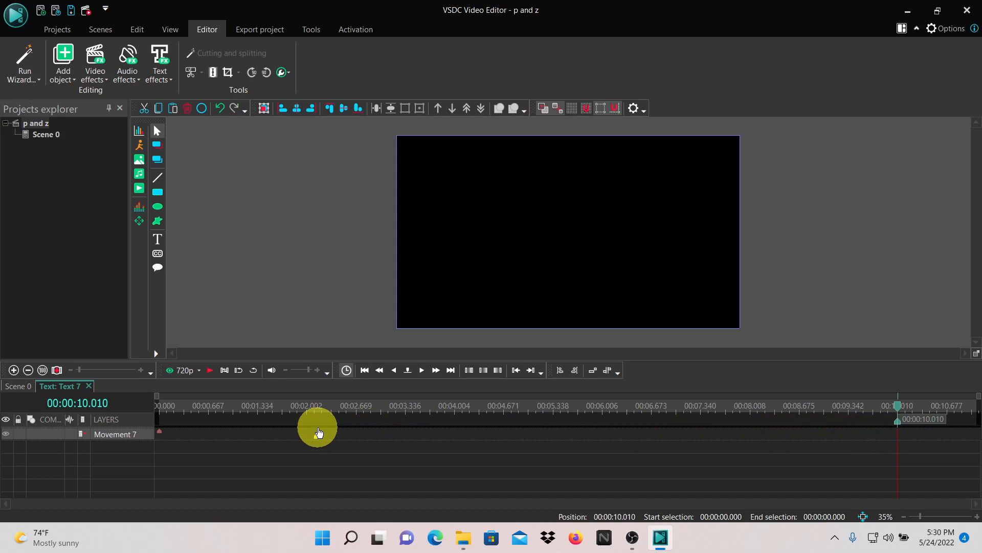
left_click(161, 407)
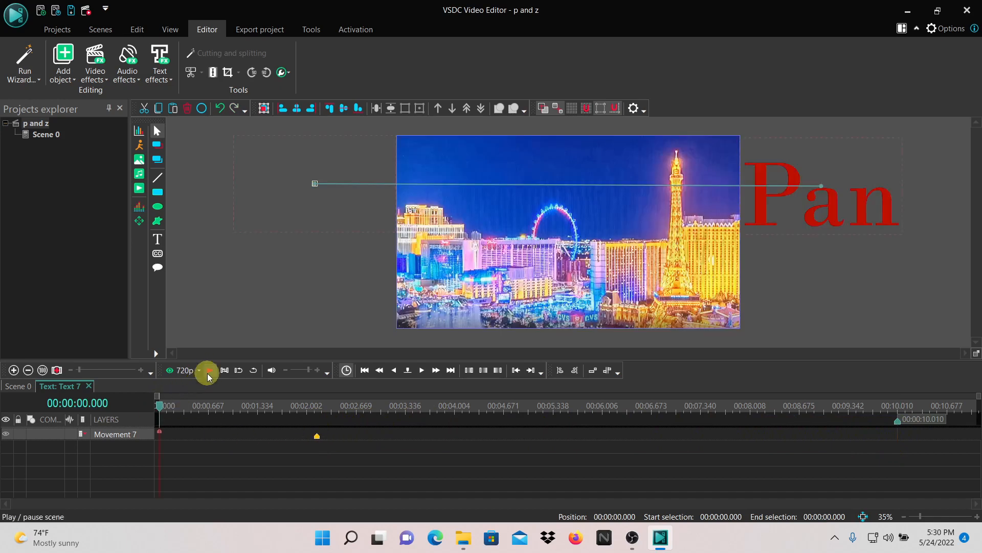
left_click(210, 370)
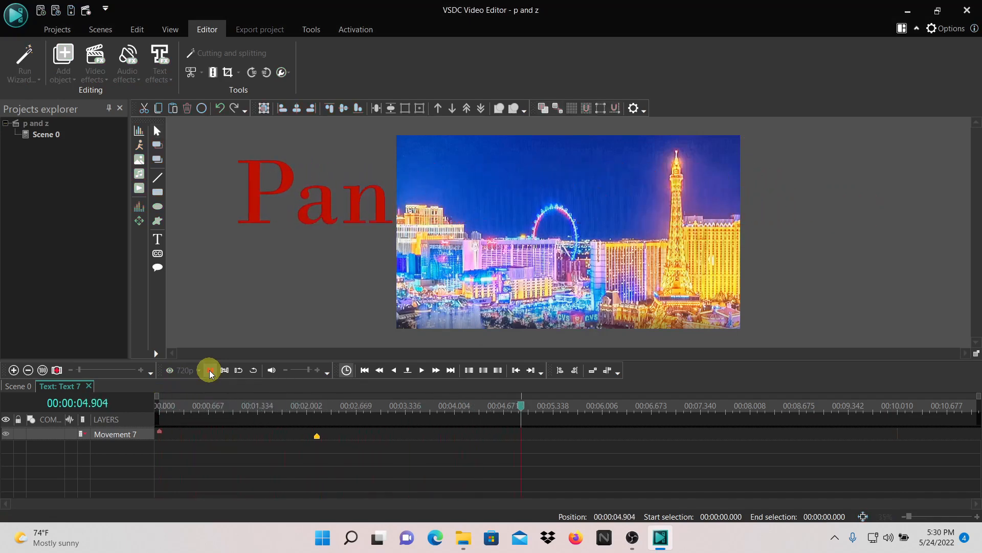
left_click(210, 370)
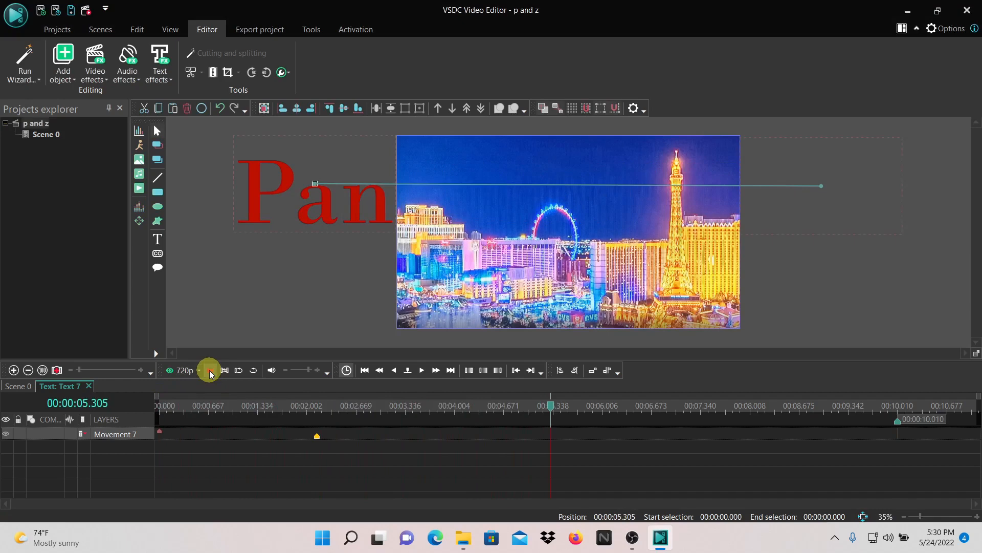
Step: Return to Scene 0 and shorten the text and Vegas image clips to end together at about 18.35 seconds
left_click(17, 386)
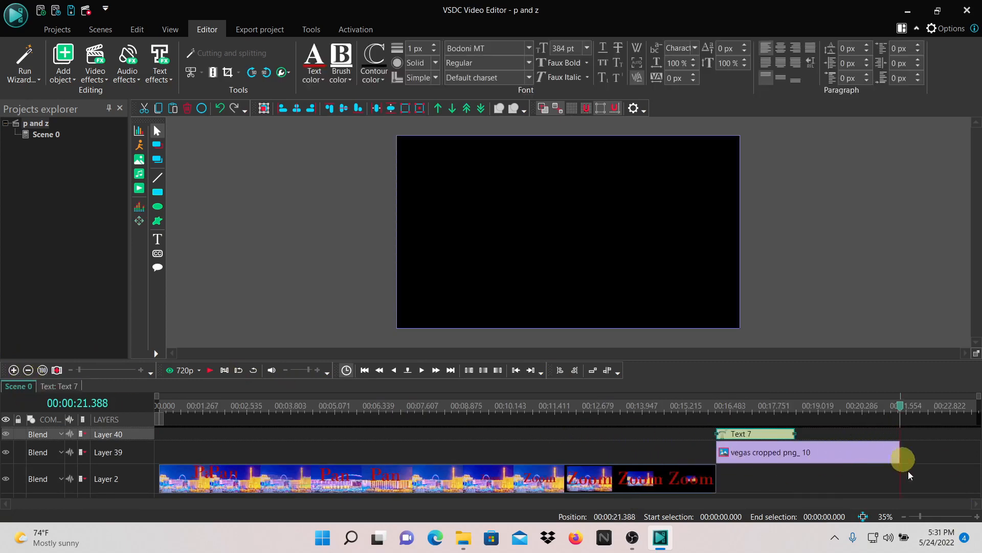
left_click_drag(900, 452, 812, 451)
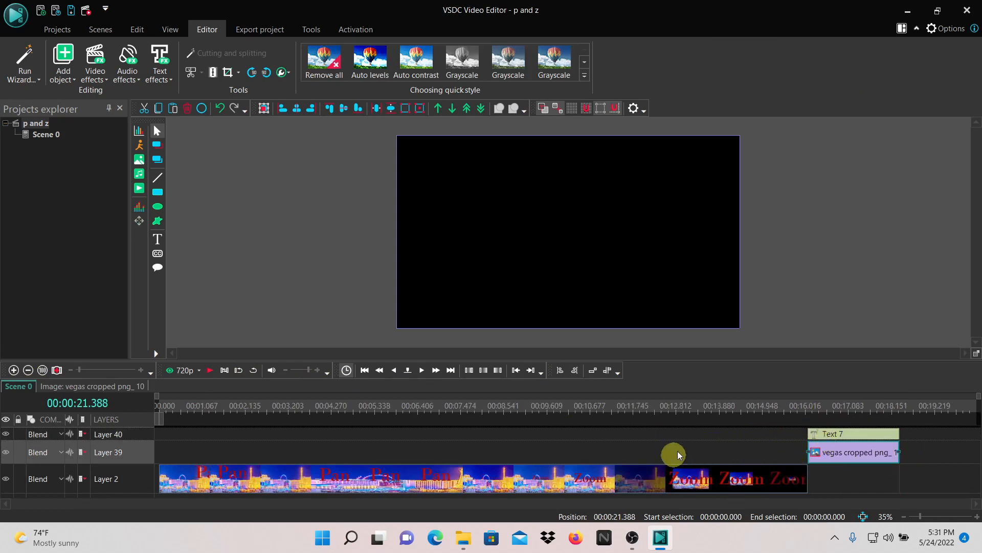
Step: Play the scene from around the start of the Vegas clip to check the text's pan, stopping with the cursor at 00:00:16.983
left_click(783, 405)
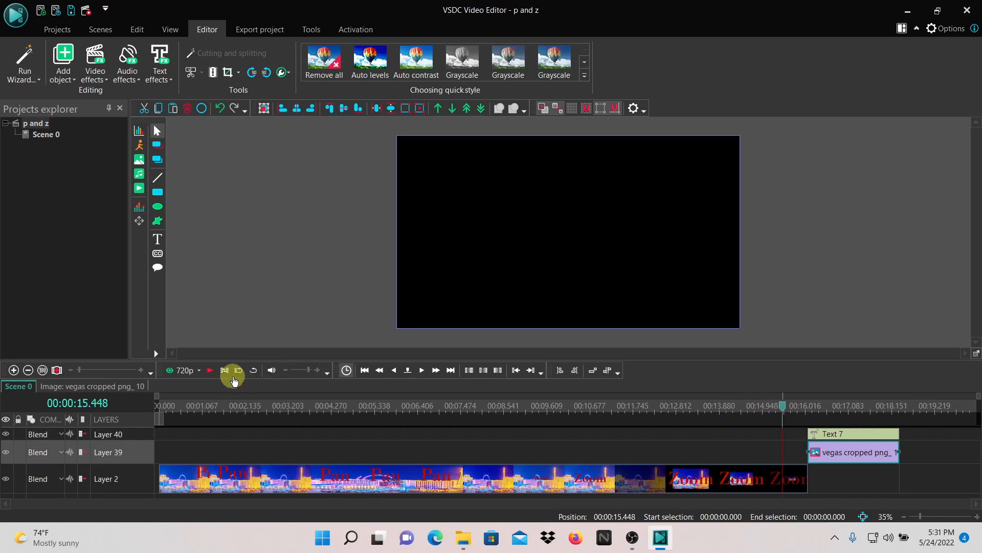
left_click(212, 372)
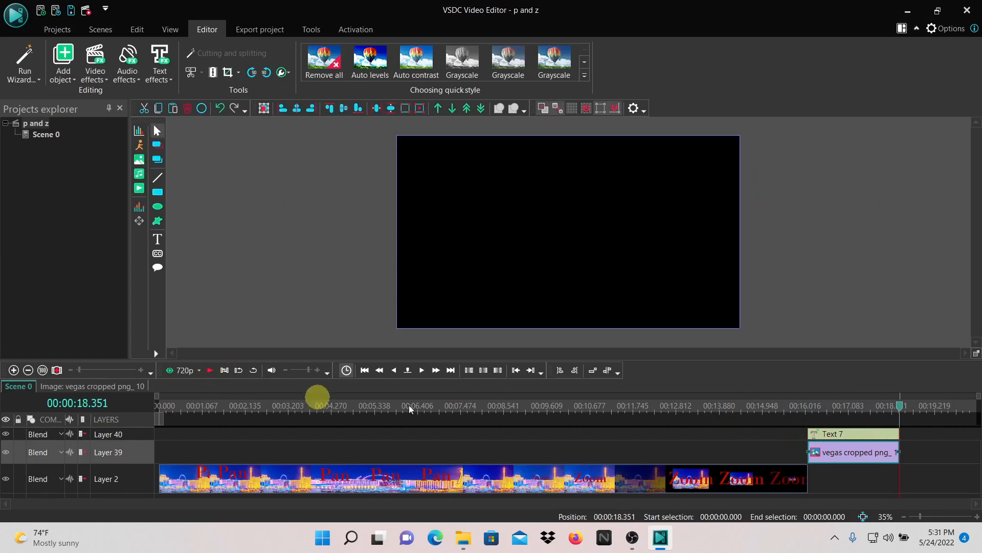
left_click(812, 405)
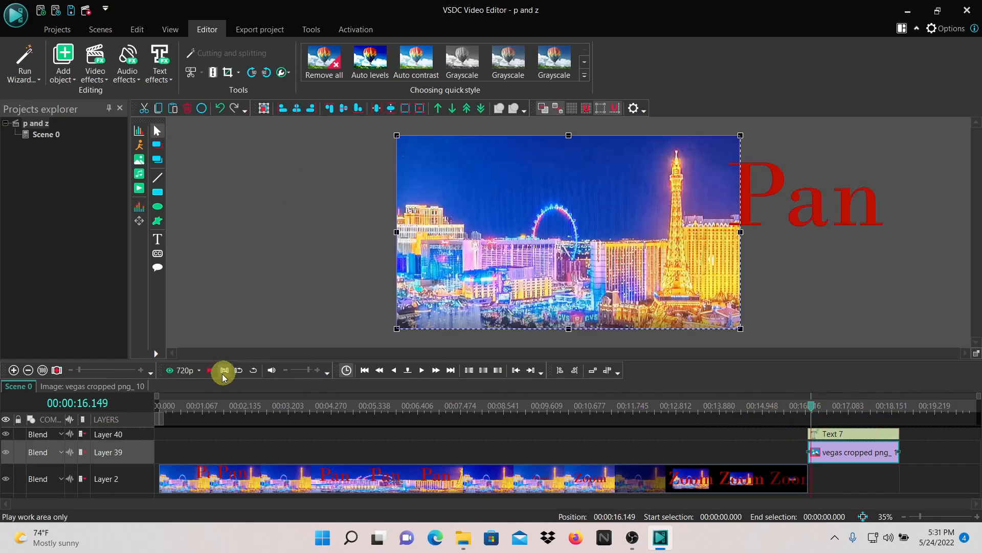
left_click(209, 371)
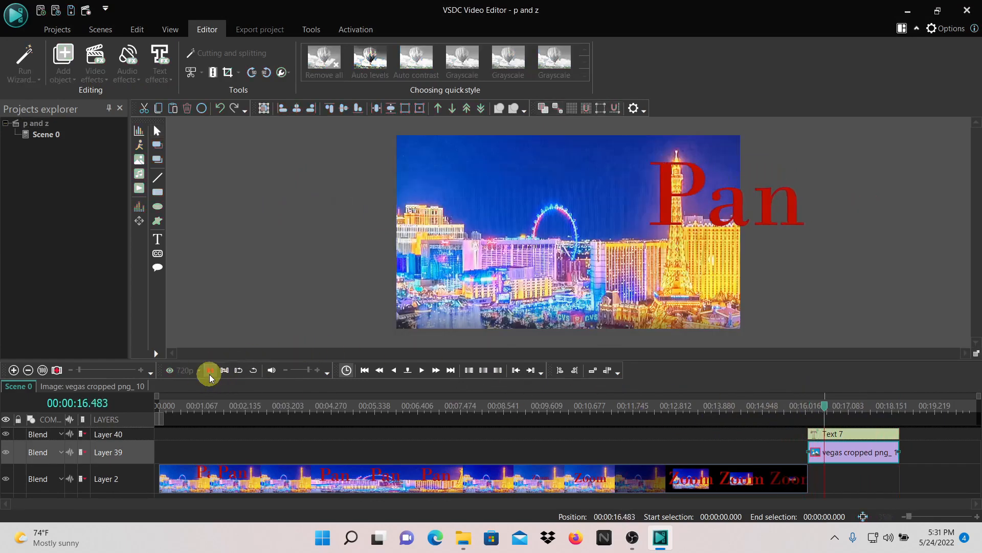
left_click(846, 414)
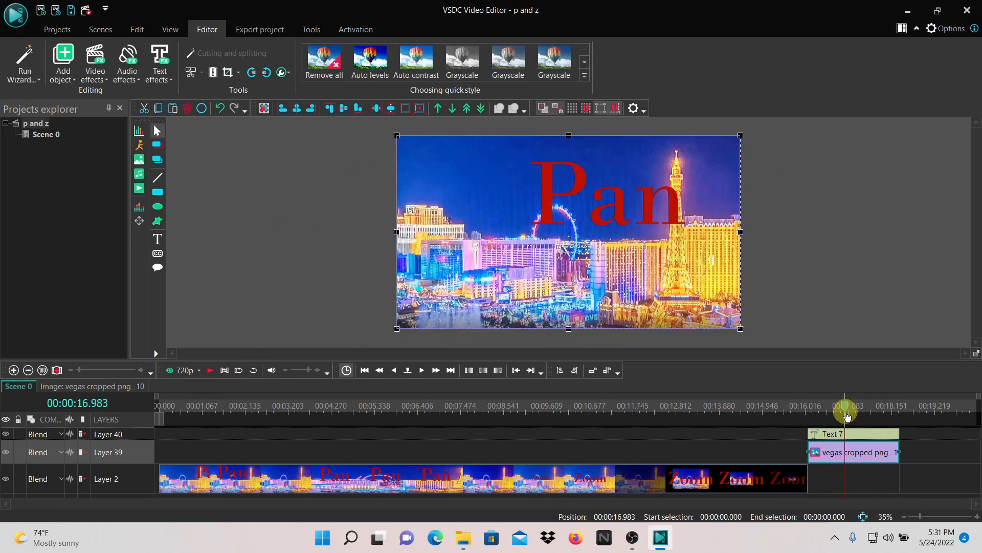
Step: Duplicate the Vegas image and place the copy's clip directly after the text and original image clips, starting at about 18.35 seconds
right_click(844, 453)
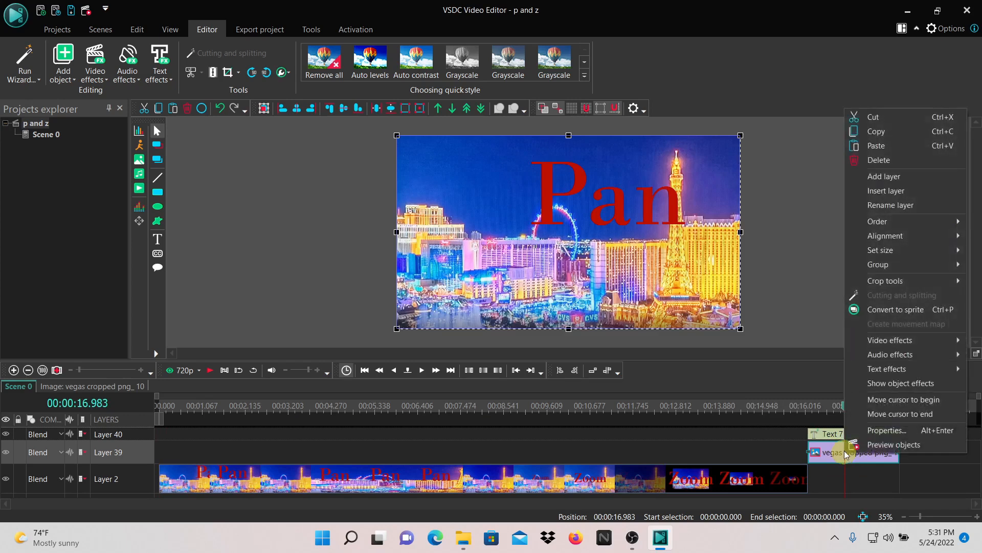
left_click(567, 230)
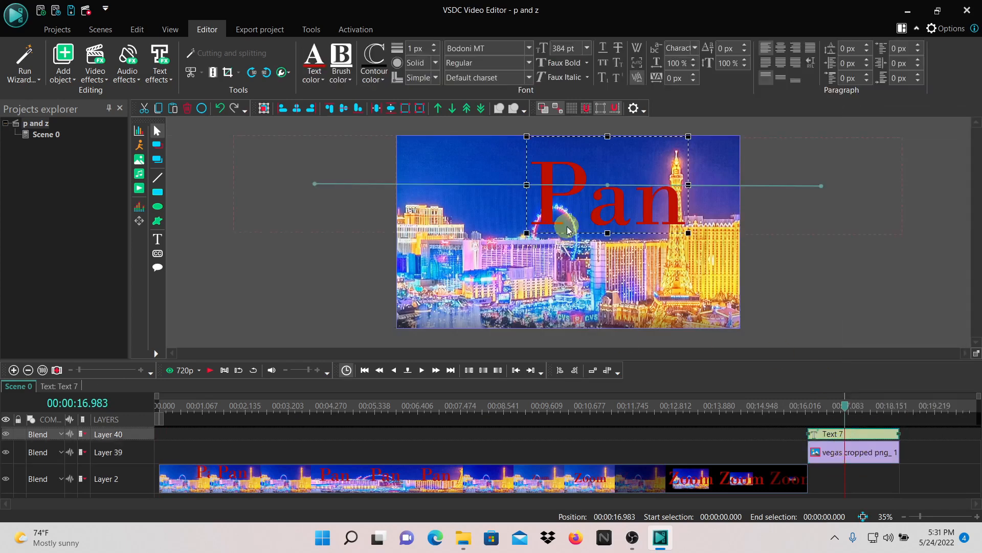
left_click(545, 279)
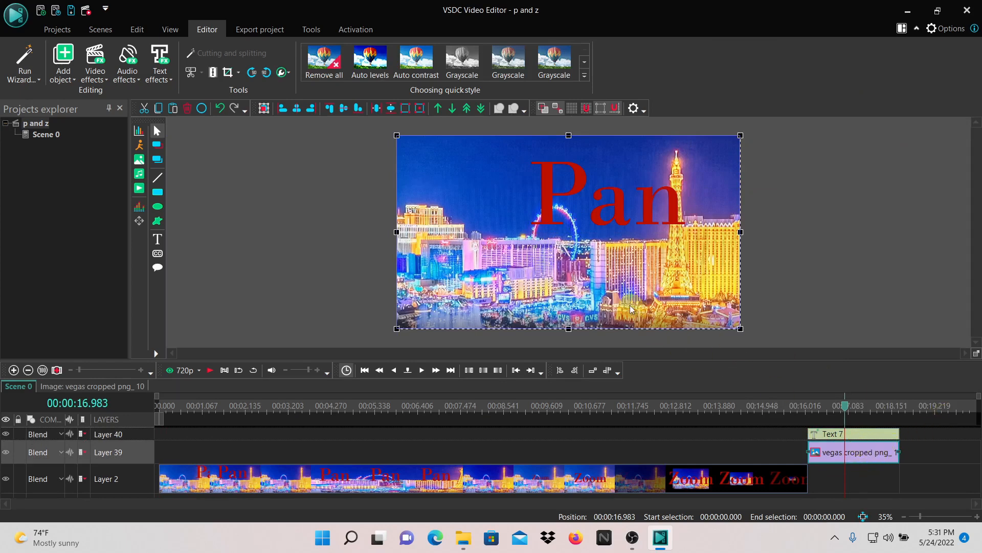
right_click(587, 283)
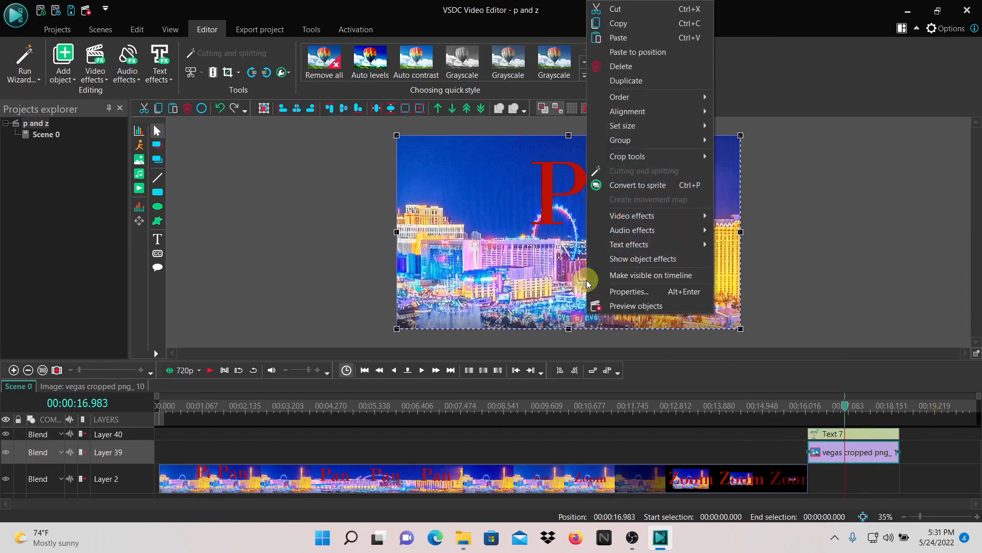
left_click(643, 80)
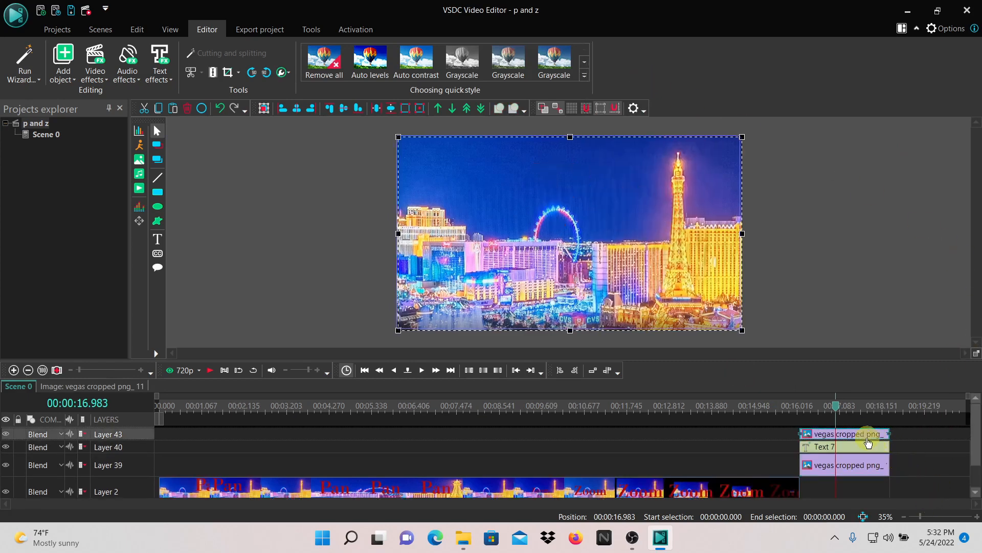
left_click_drag(871, 434, 947, 432)
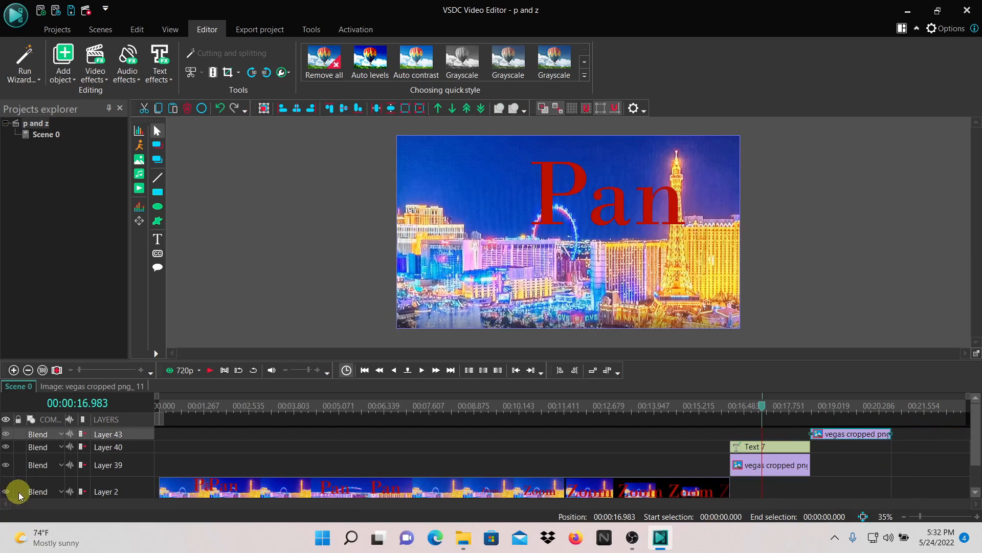
Step: Lock Layer 2 and Layer 39, and try to select the locked image in the scene
scroll(19, 493, "down", 1)
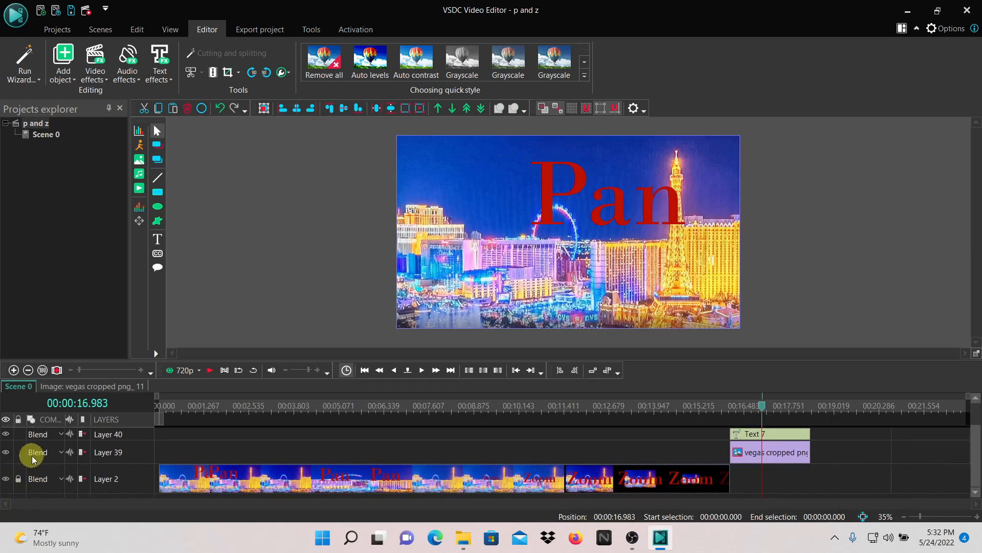
left_click(20, 452)
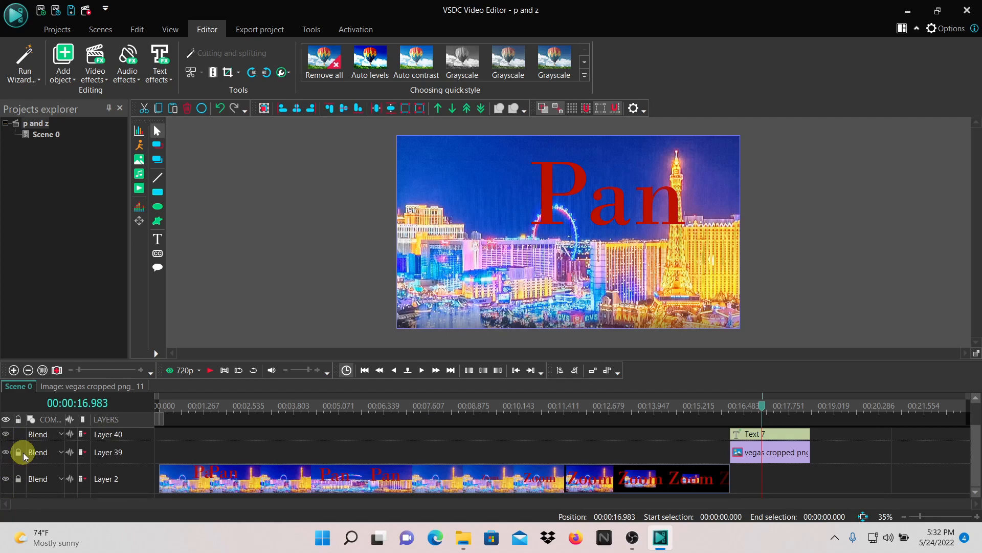
scroll(388, 409, "up", 1)
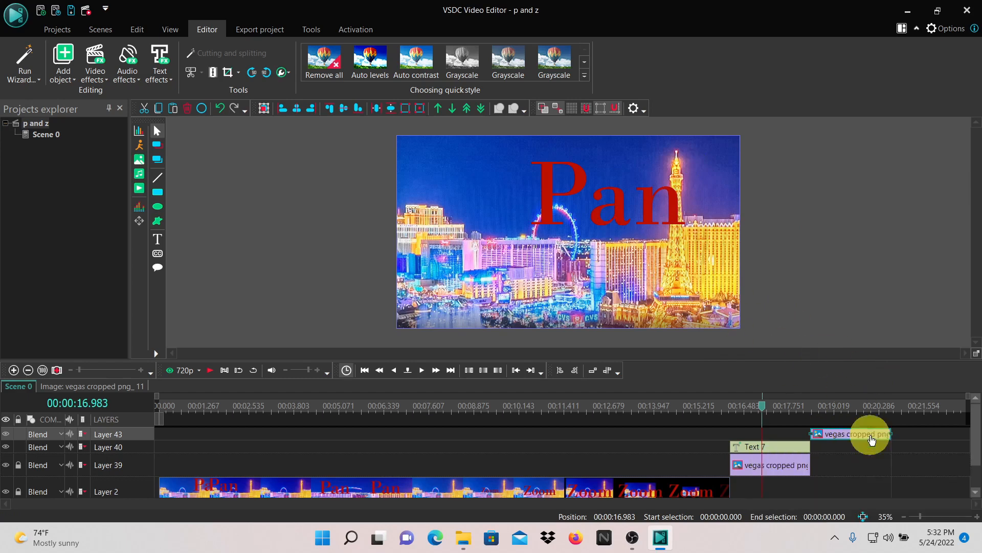
left_click(590, 259)
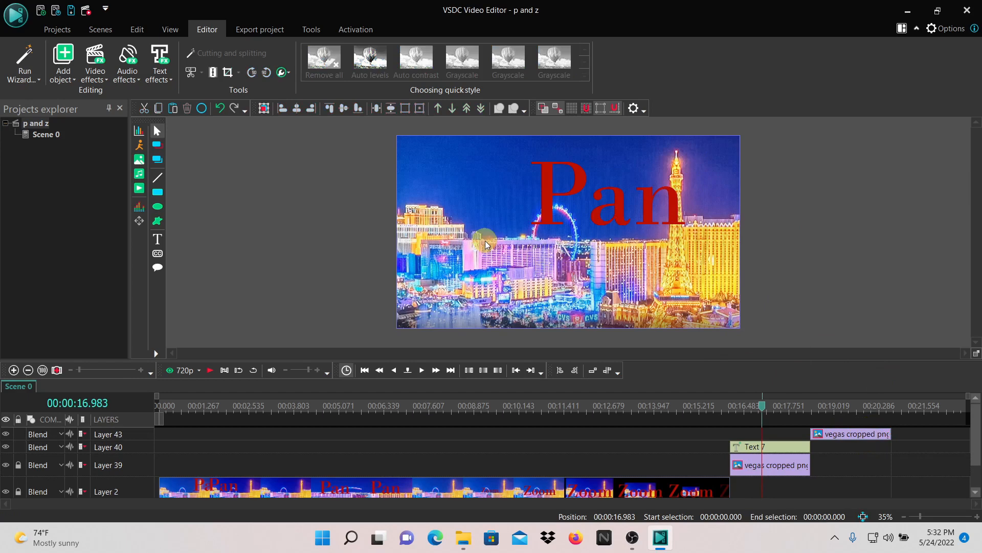
Step: Widen the duplicated Vegas image's frame horizontally beyond both sides of the scene, to a width of about 4492
left_click(833, 404)
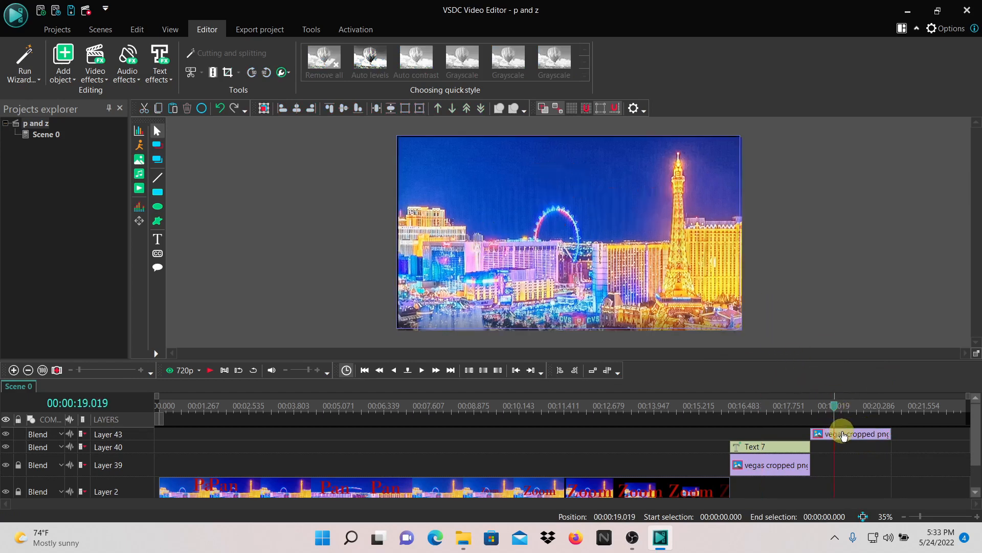
left_click(844, 434)
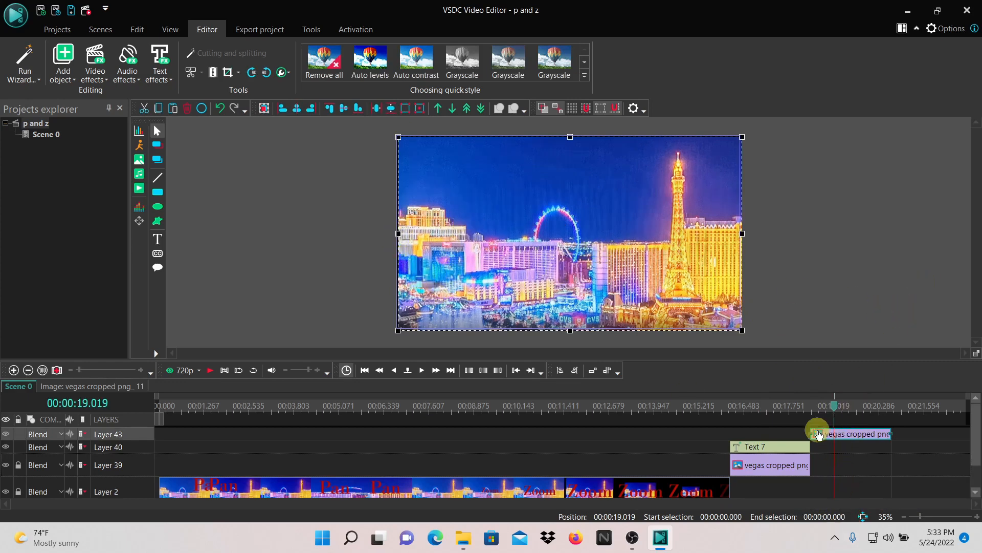
left_click(739, 408)
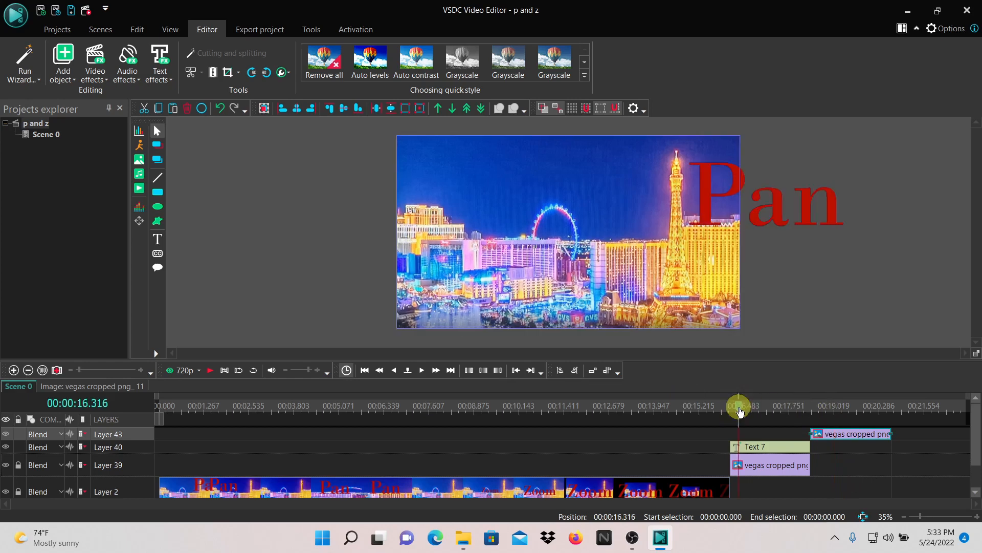
left_click(846, 407)
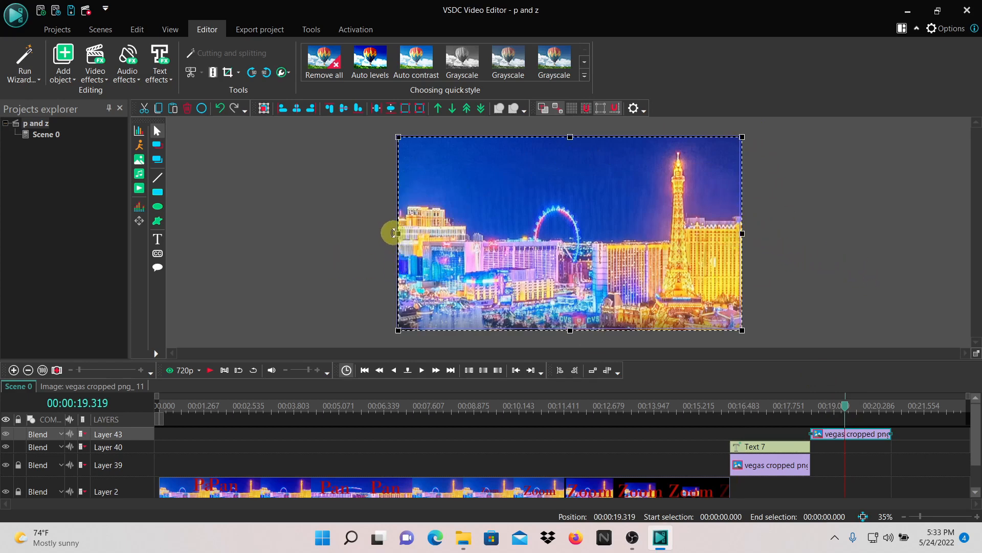
left_click_drag(398, 232, 167, 235)
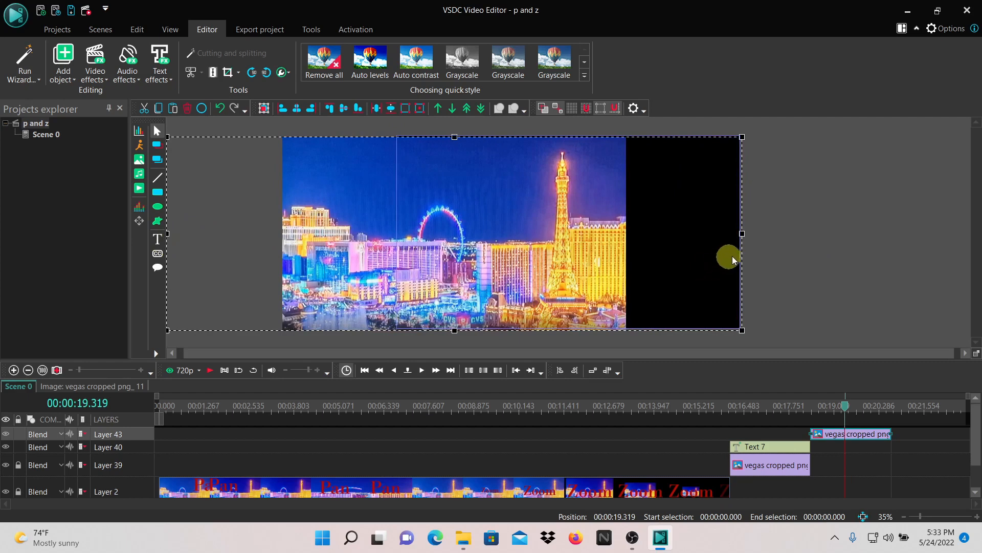
left_click_drag(741, 233, 971, 236)
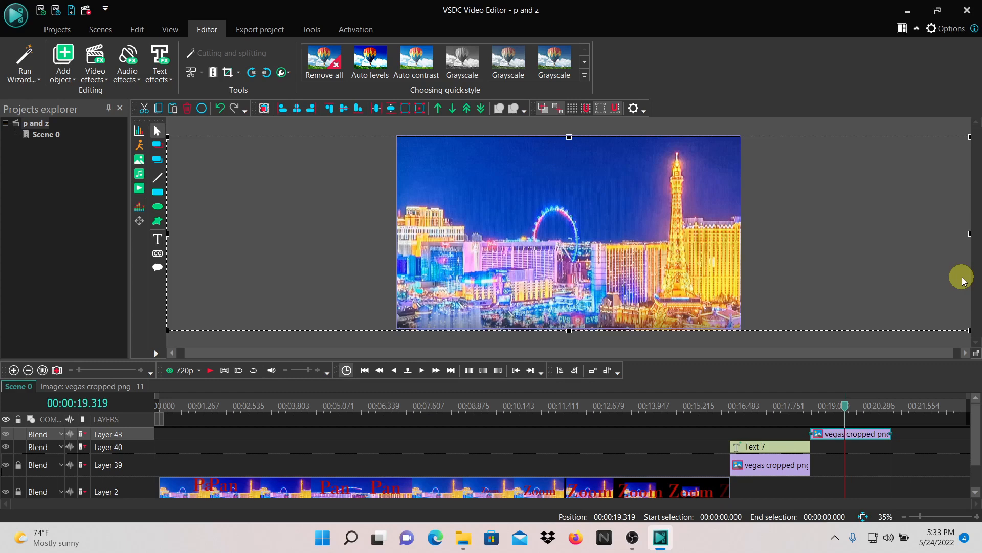
Step: Set Stretch image to Yes for the duplicated Vegas image, and shift it so its left and top edges meet those of the scene
right_click(854, 432)
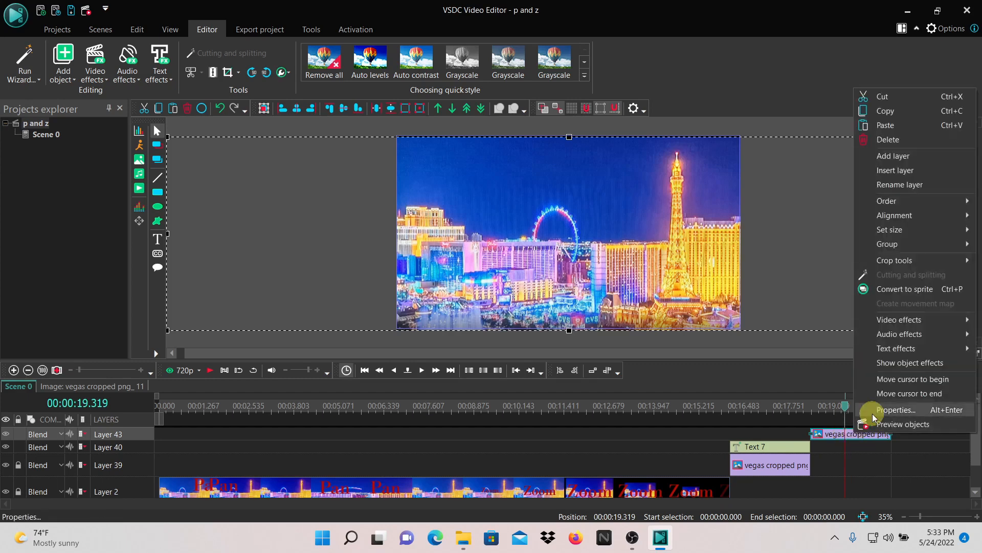
left_click(873, 413)
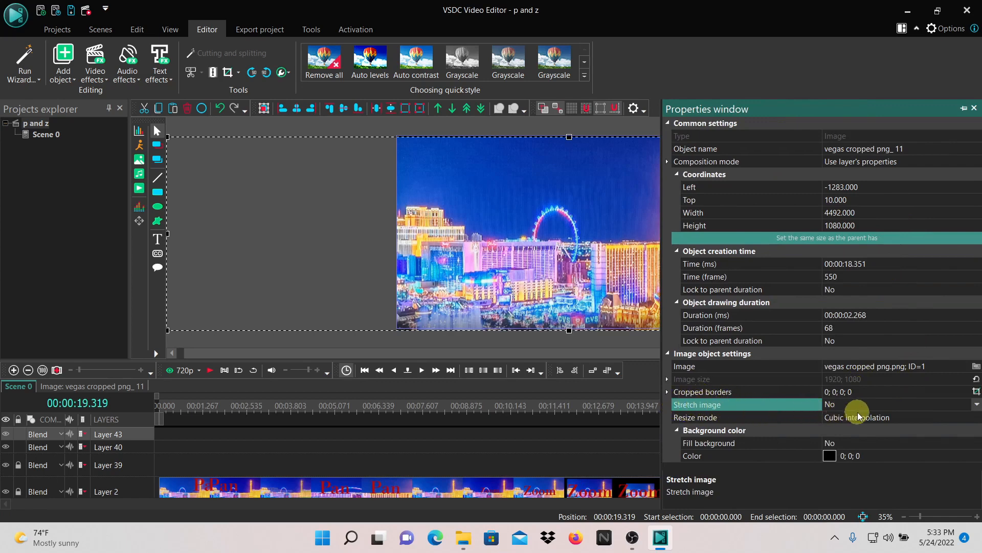
left_click(977, 406)
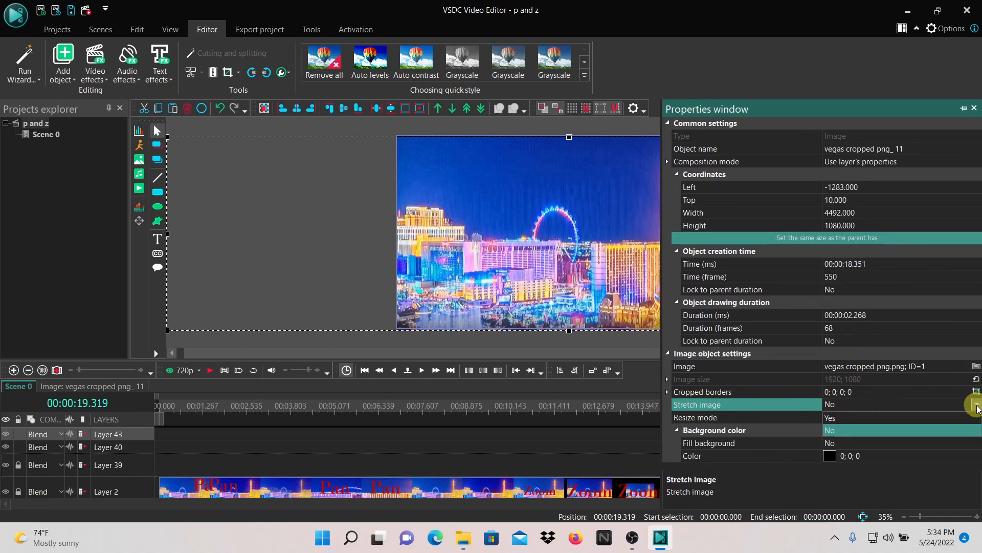
left_click(907, 419)
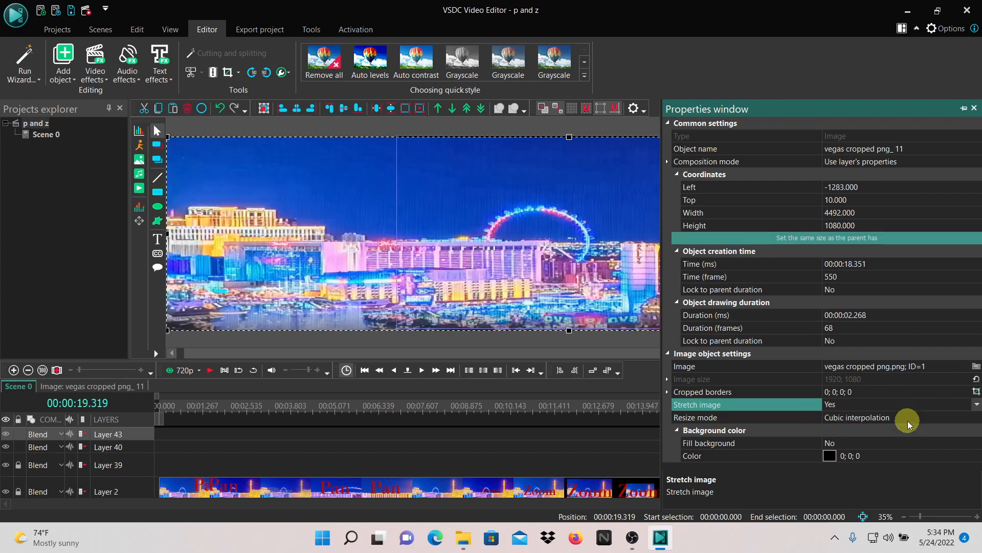
left_click(974, 108)
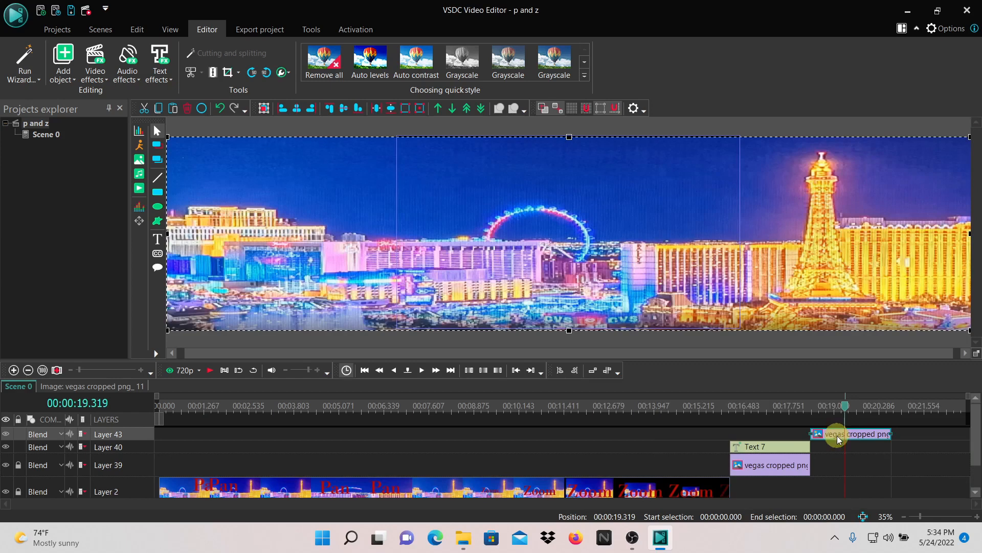
left_click_drag(509, 231, 734, 225)
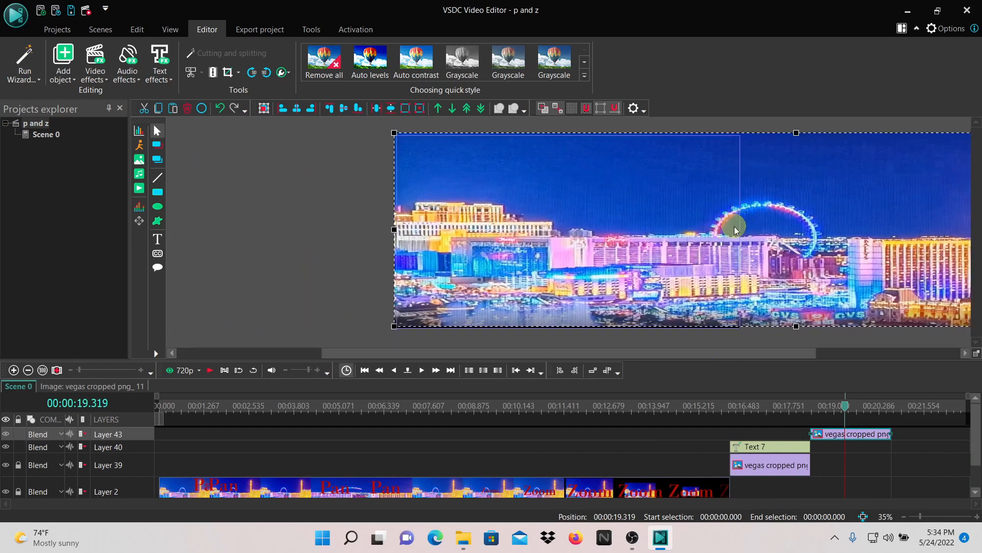
left_click(341, 109)
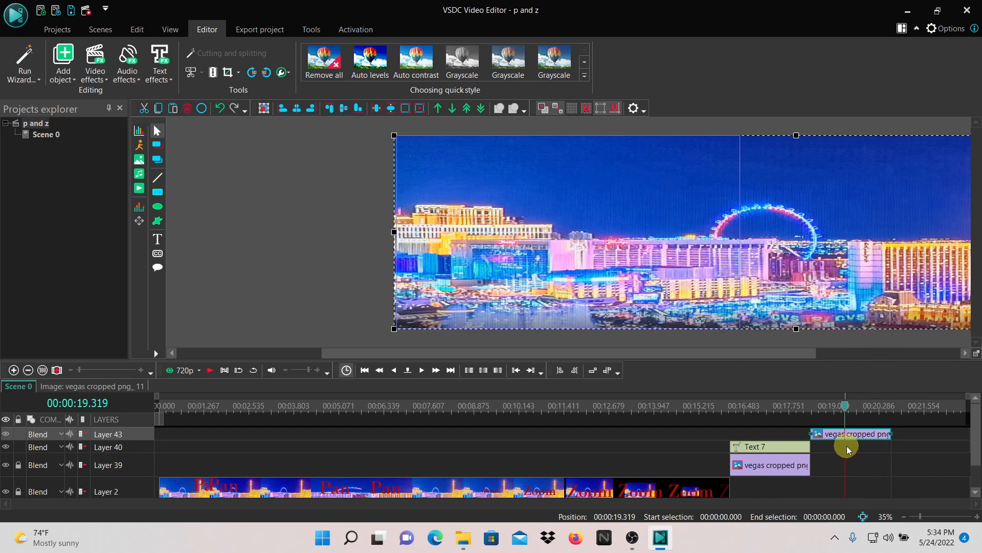
Step: Add a movement inside the duplicated Vegas image, continuing the trajectory to the end of the object, and place its end point in the scene
double_click(854, 434)
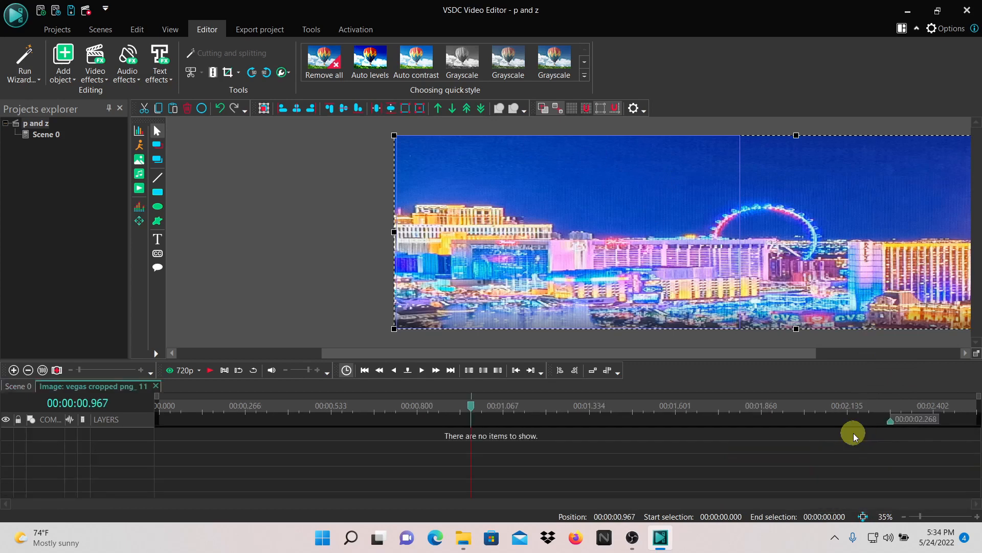
left_click(33, 392)
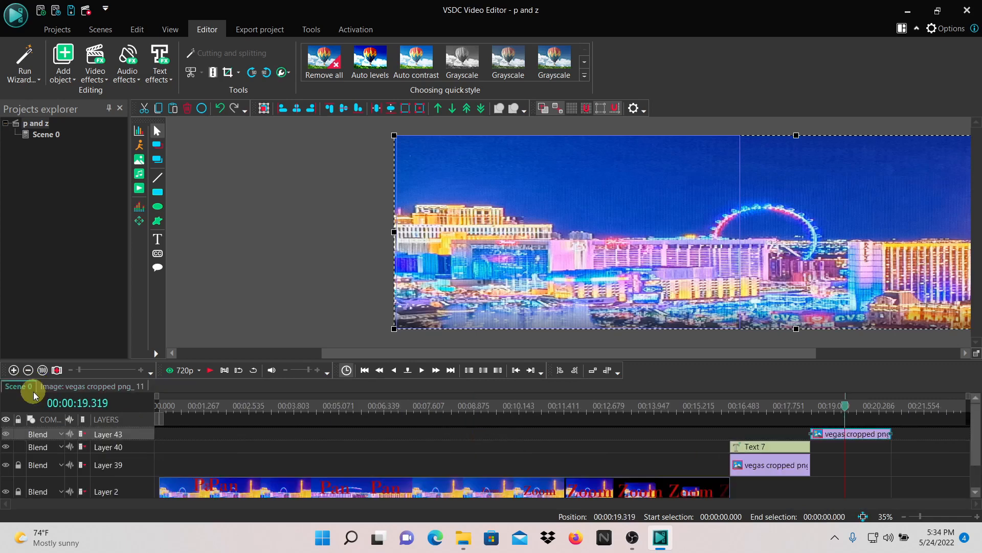
double_click(828, 434)
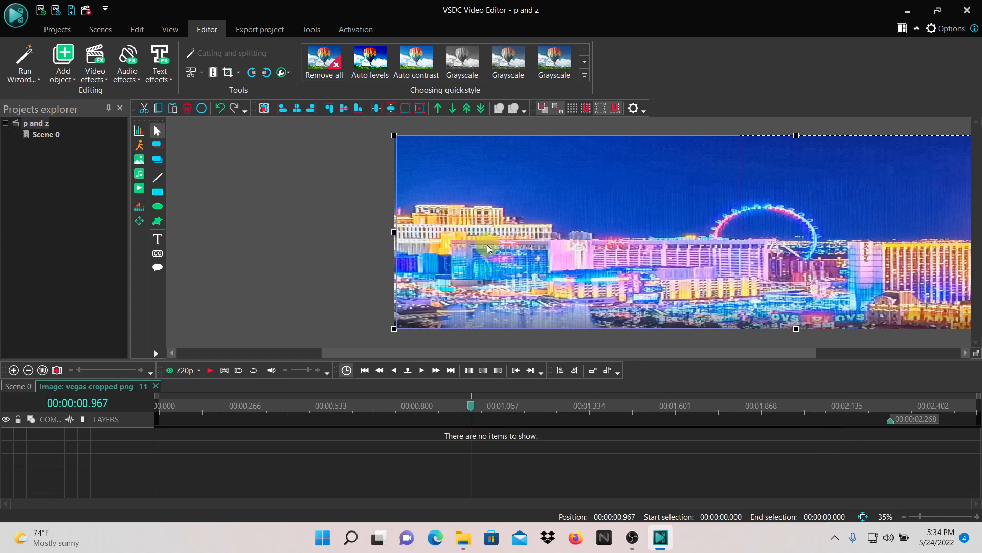
left_click(141, 220)
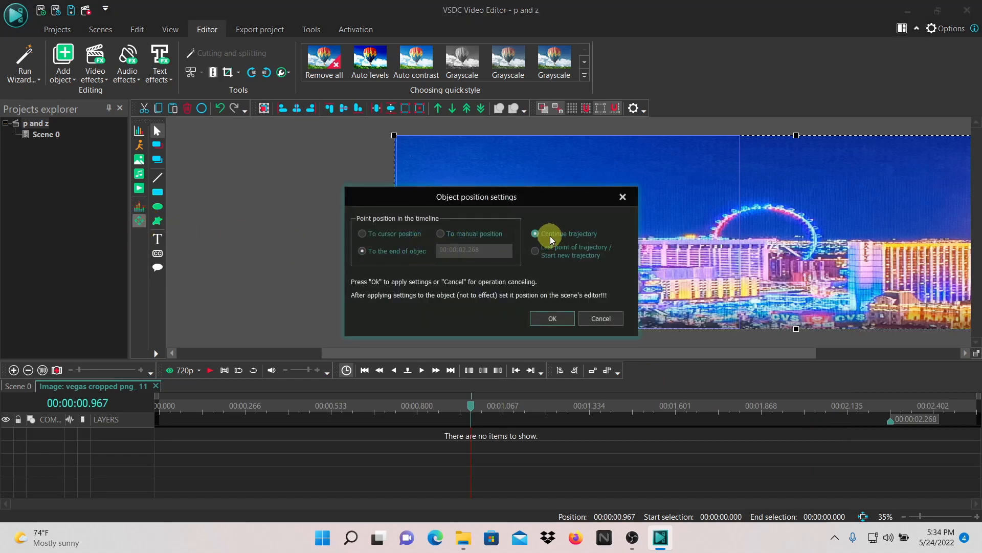
left_click(552, 321)
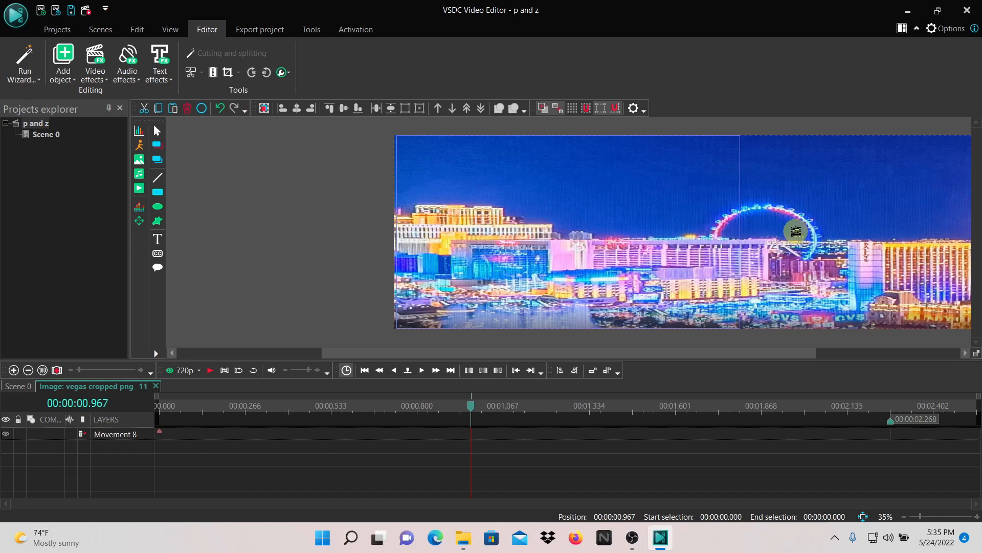
left_click(796, 232)
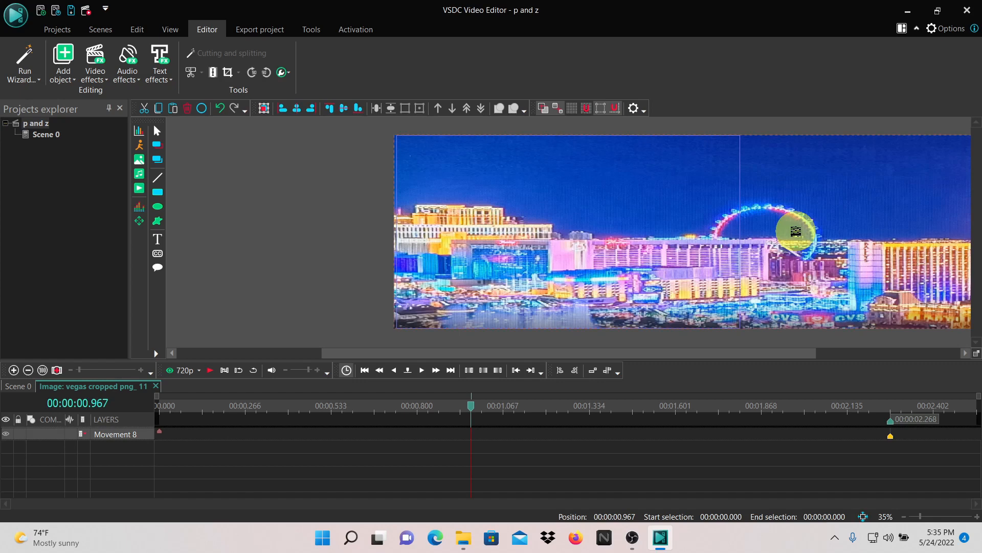
Step: Move the movement's end point horizontally to about the scene's left edge, keeping it level with the start point
left_click_drag(794, 230, 579, 231)
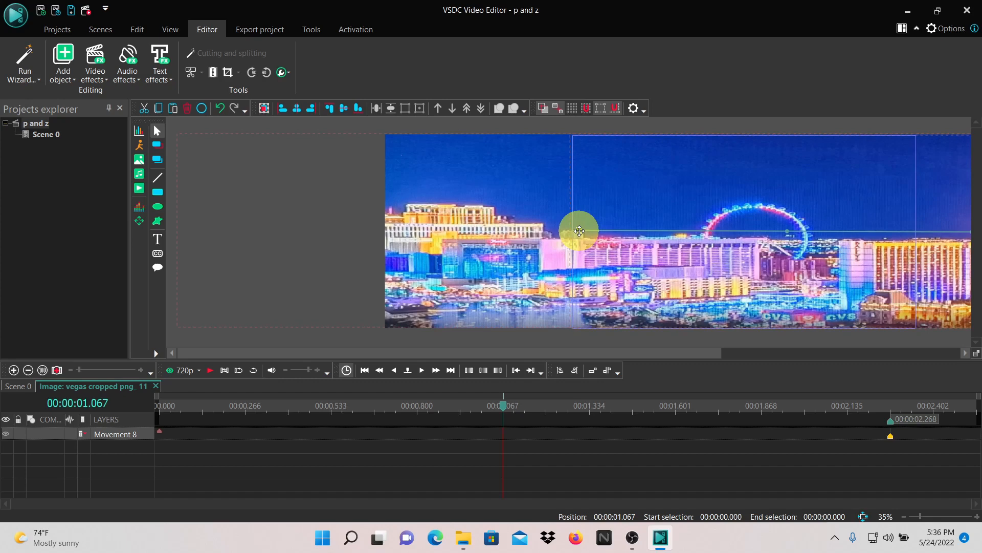
left_click_drag(580, 231, 572, 229)
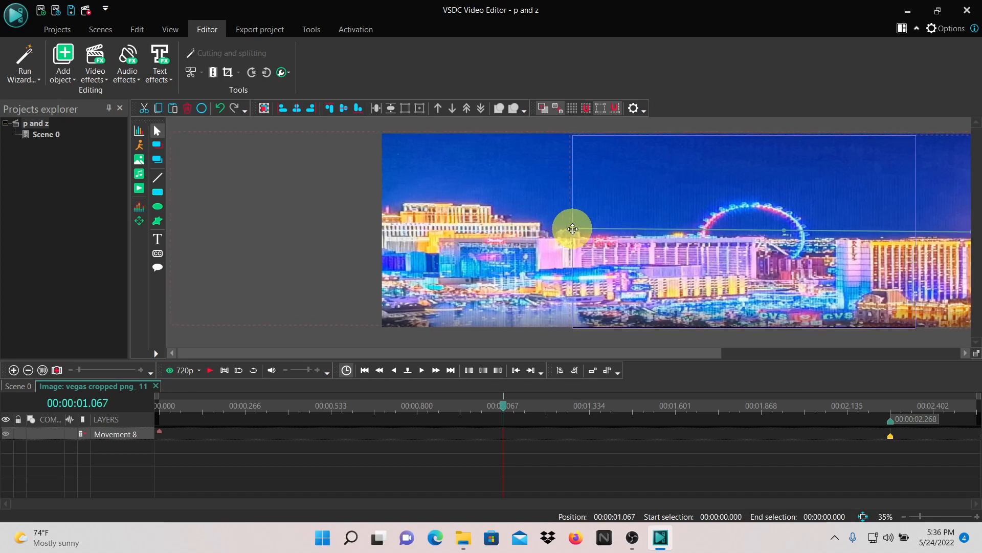
left_click_drag(573, 228, 565, 239)
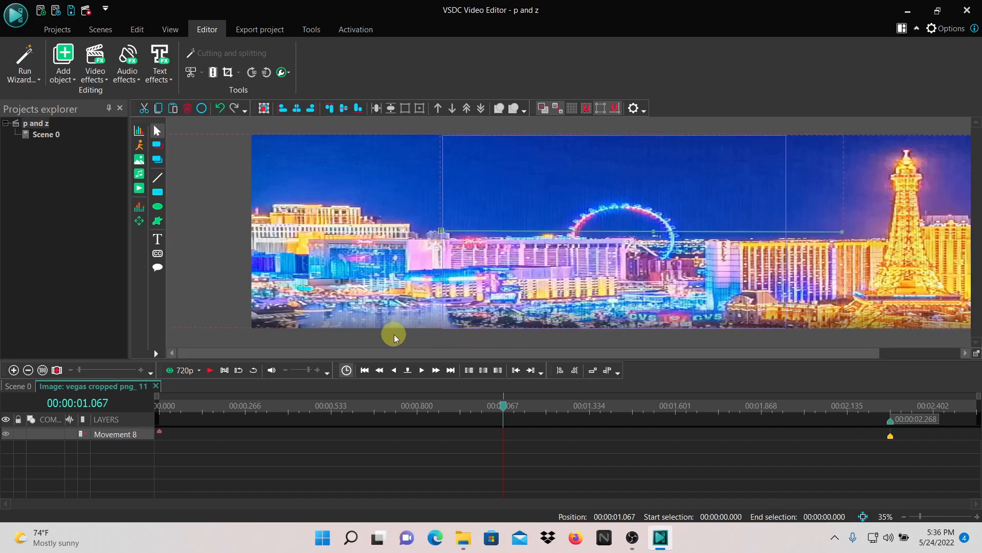
Step: Play the stretched image's movement, and play the scene from 00:00:16.449 to review both pan effects
left_click(213, 372)
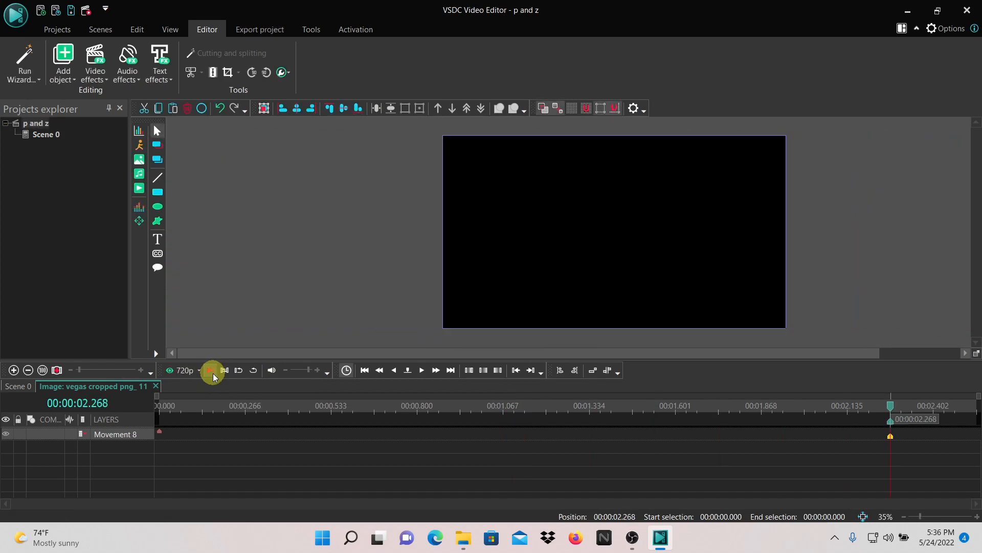
left_click(28, 382)
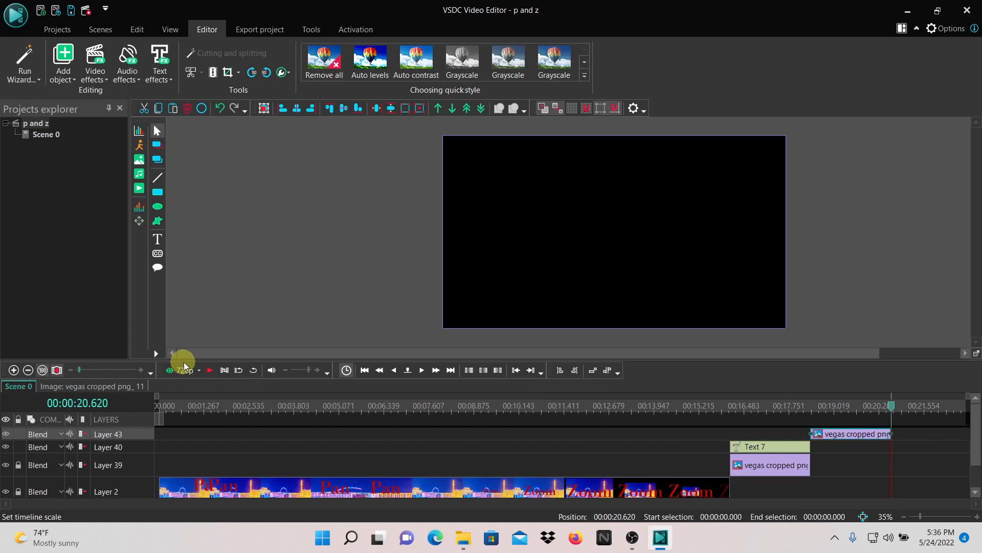
left_click(745, 408)
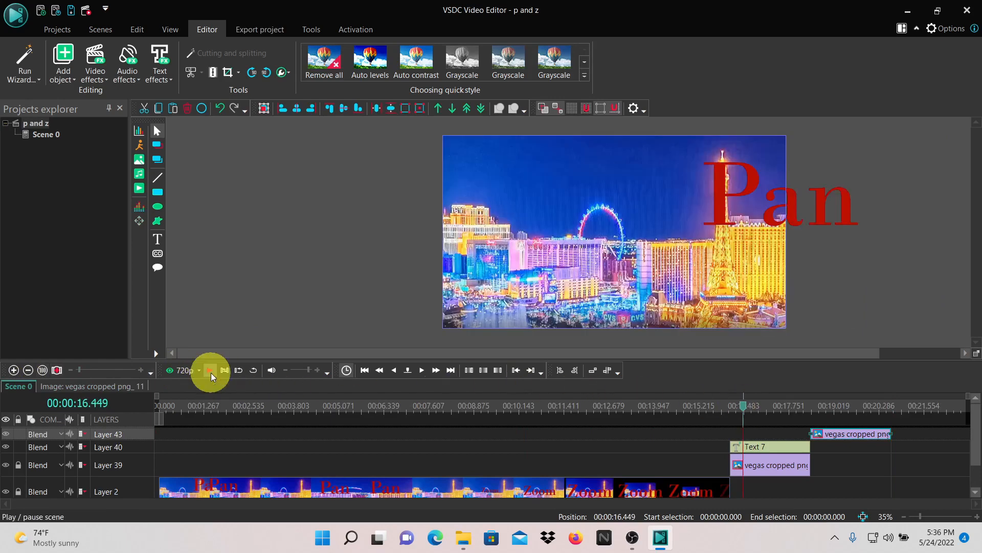
left_click(211, 372)
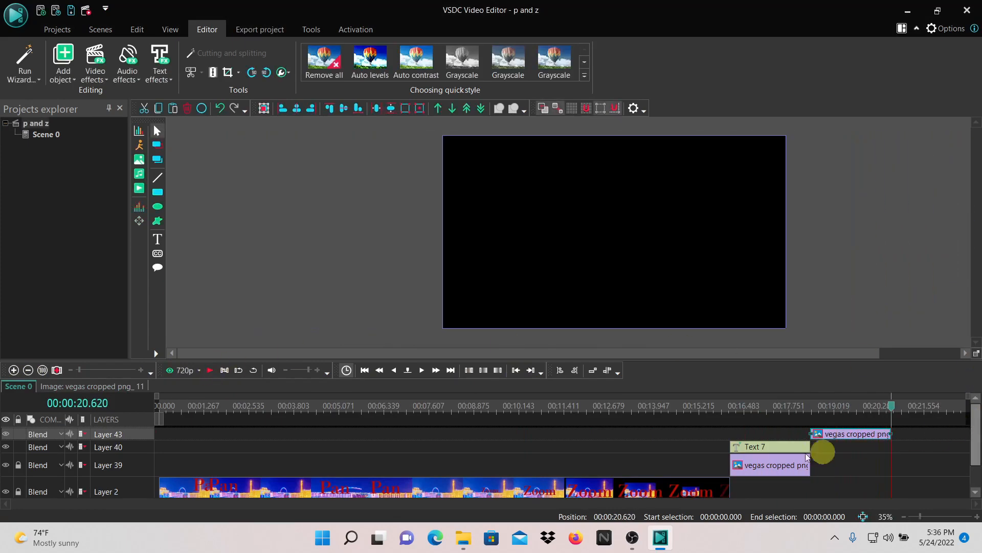
Step: Duplicate the "Pan" text and place the copy's clip on the timeline directly above the stretched Vegas image's clip
left_click(763, 449)
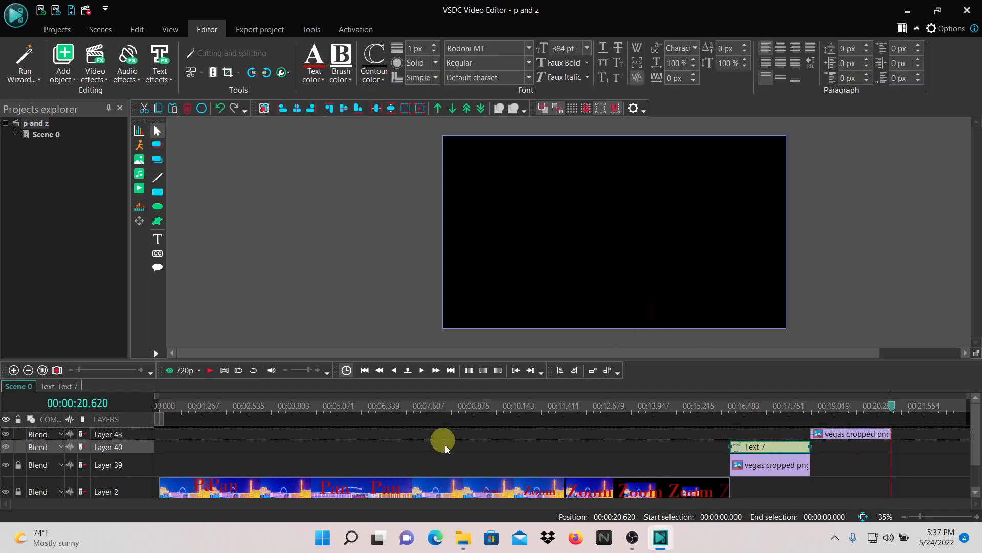
left_click(778, 405)
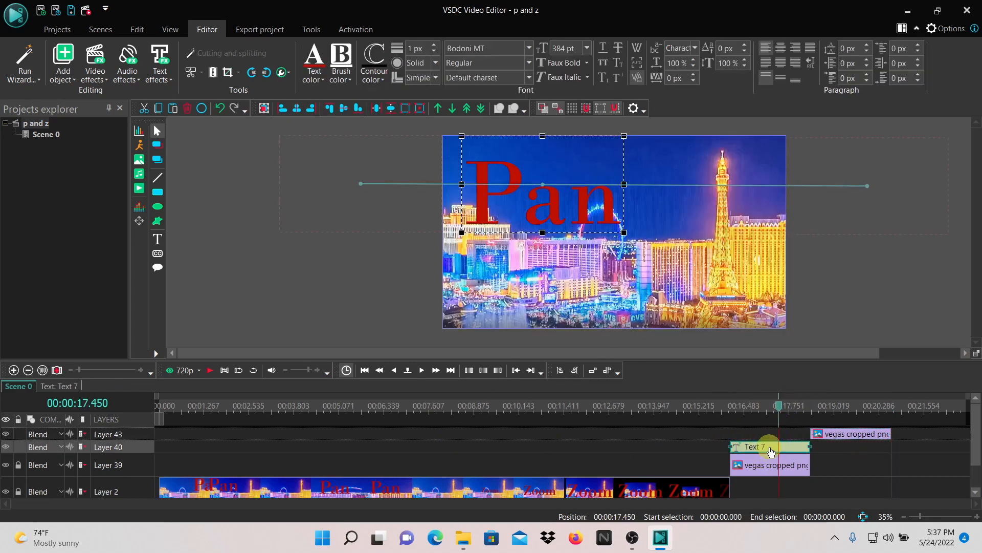
right_click(575, 209)
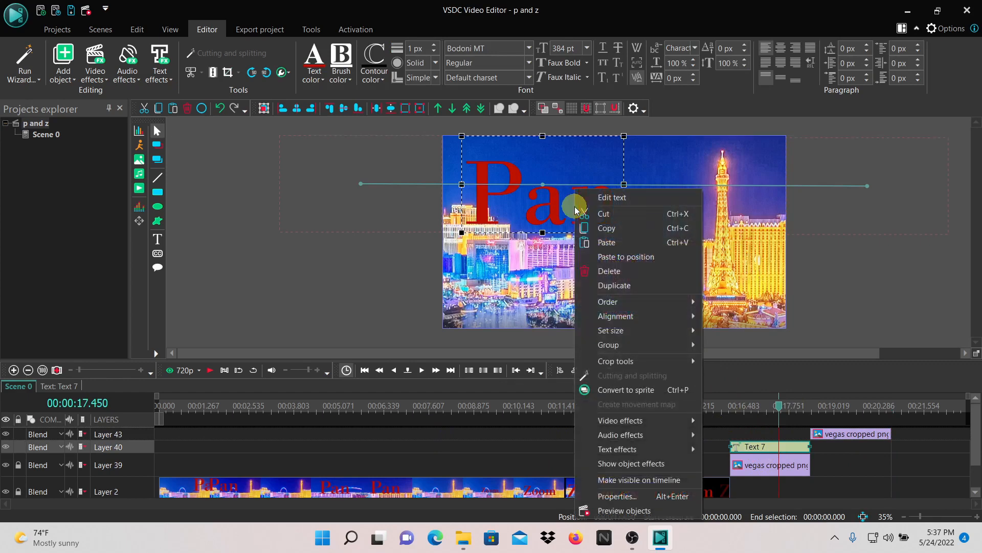
left_click(609, 285)
left_click(787, 434)
left_click_drag(786, 434, 867, 429)
left_click(840, 405)
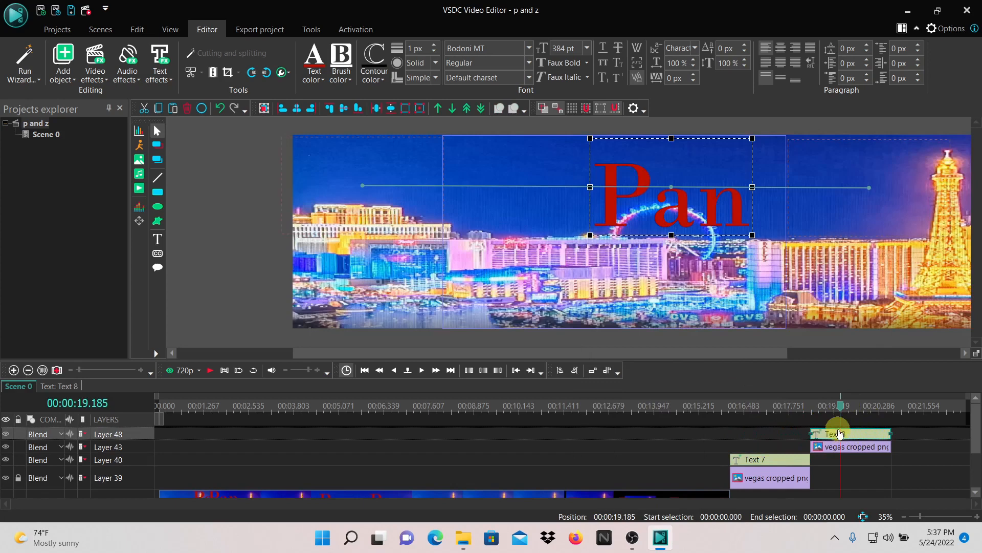
Step: Delete the movement inside the duplicated "Pan" text
double_click(839, 435)
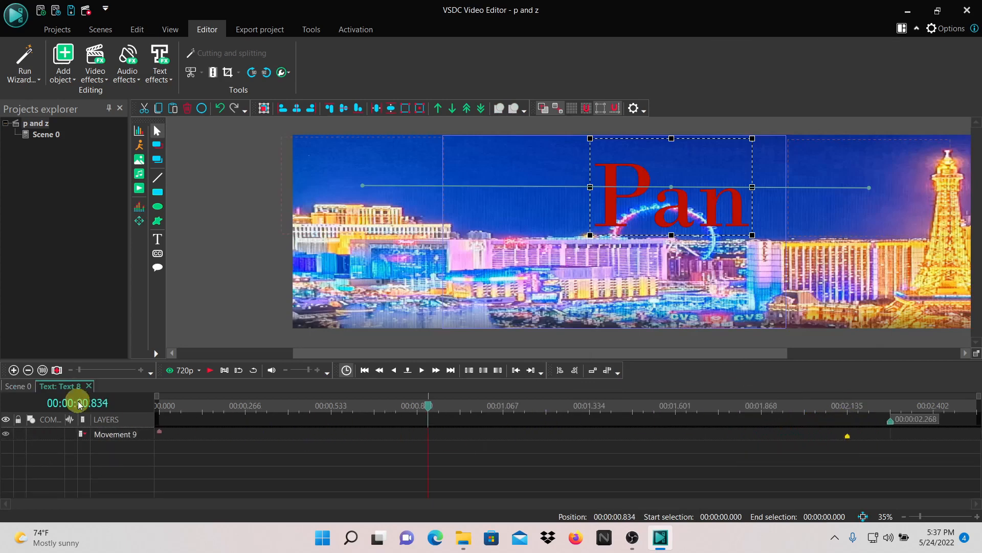
left_click(23, 387)
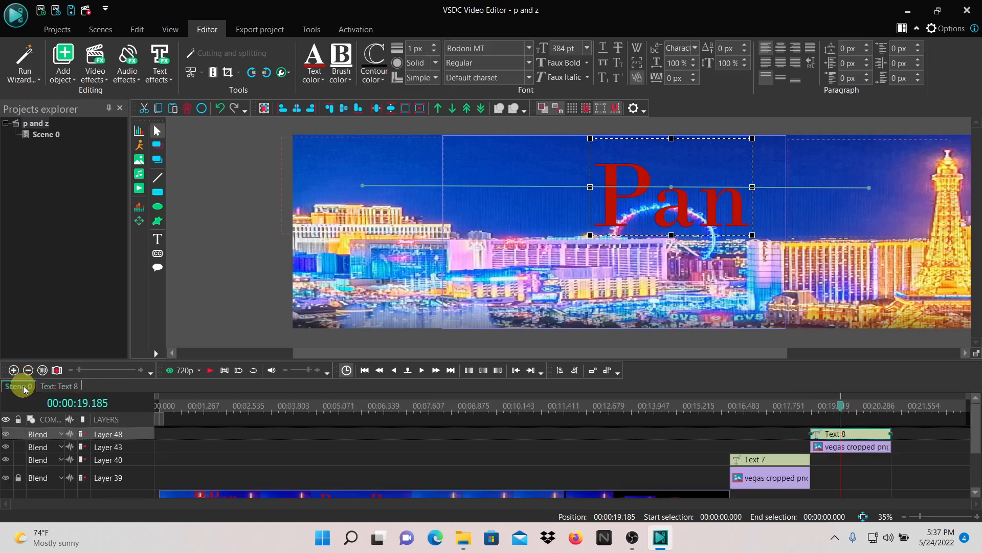
double_click(848, 434)
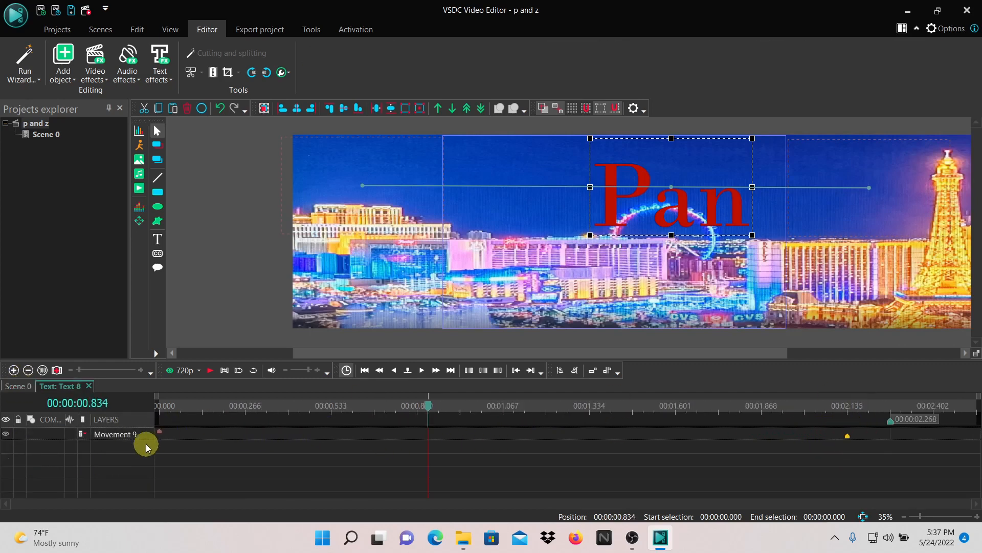
left_click(143, 431)
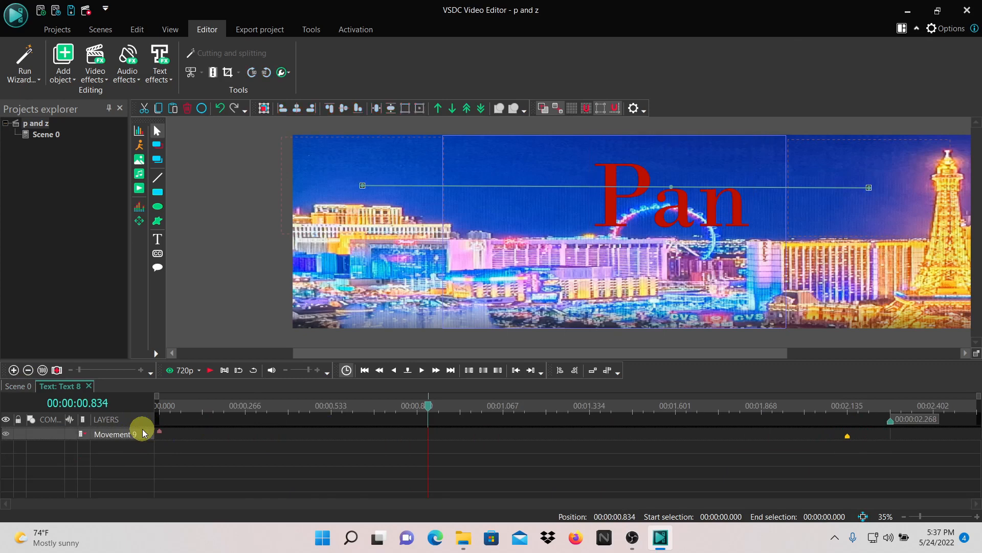
right_click(144, 432)
left_click(189, 134)
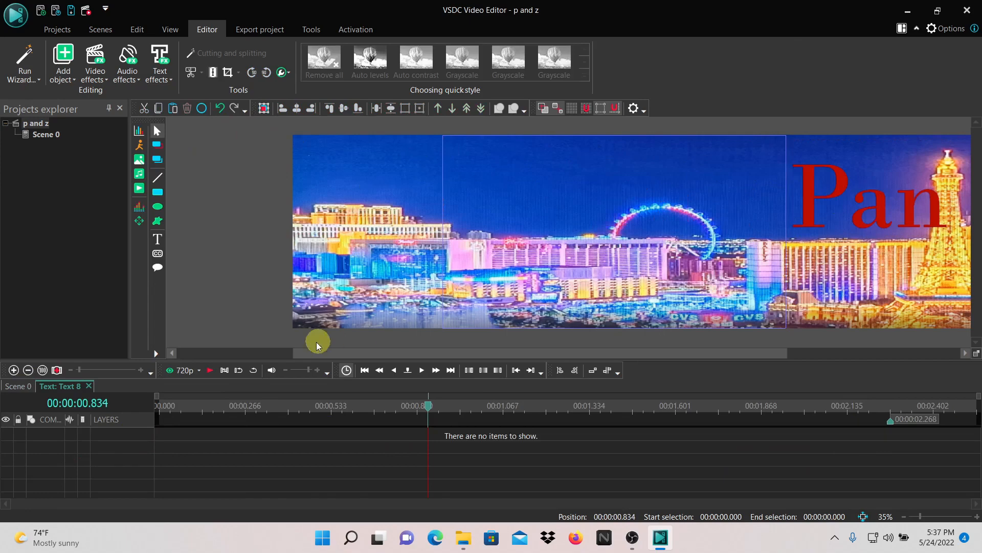
Step: Move the duplicated "Pan" text to the upper middle of the scene, and play the scene from 00:00:18.084
left_click(158, 404)
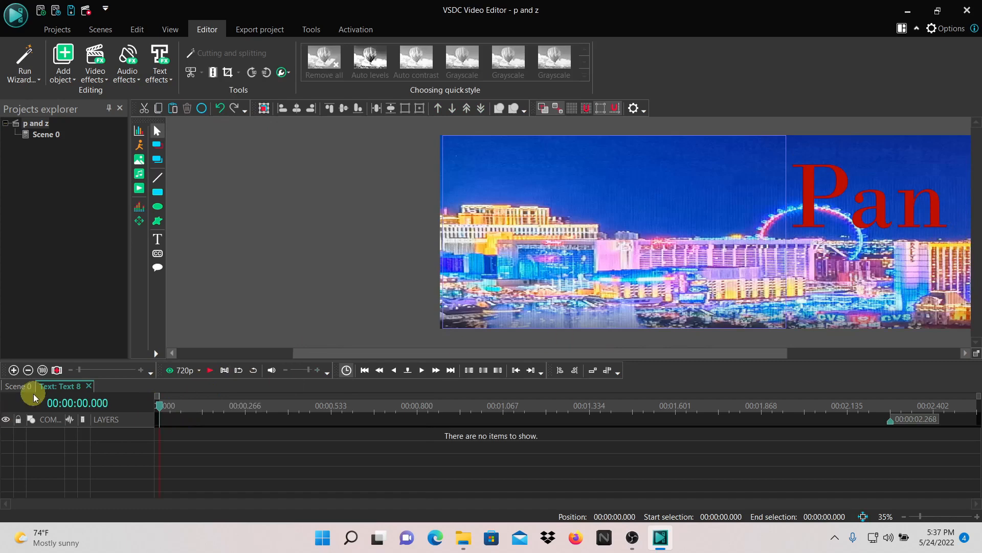
left_click(19, 387)
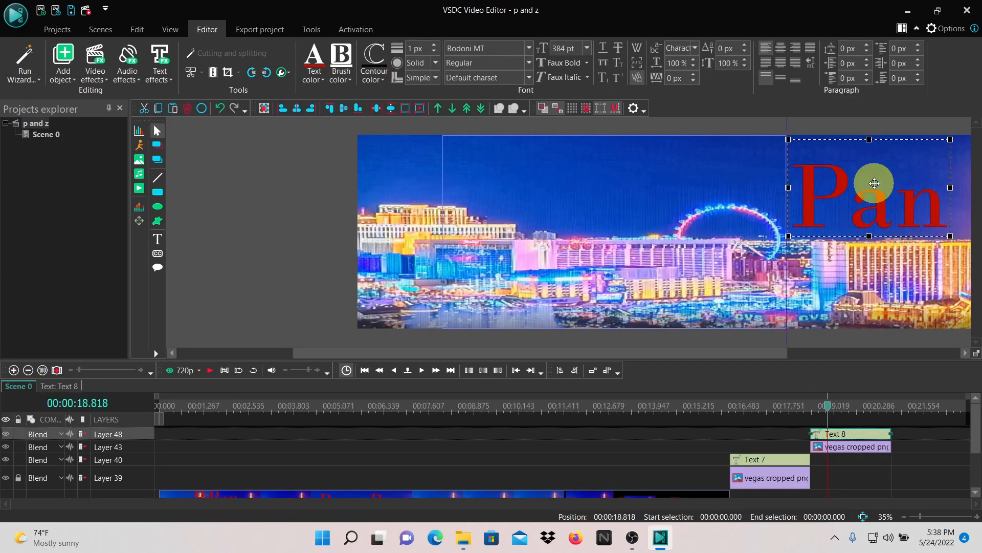
left_click_drag(874, 186, 597, 178)
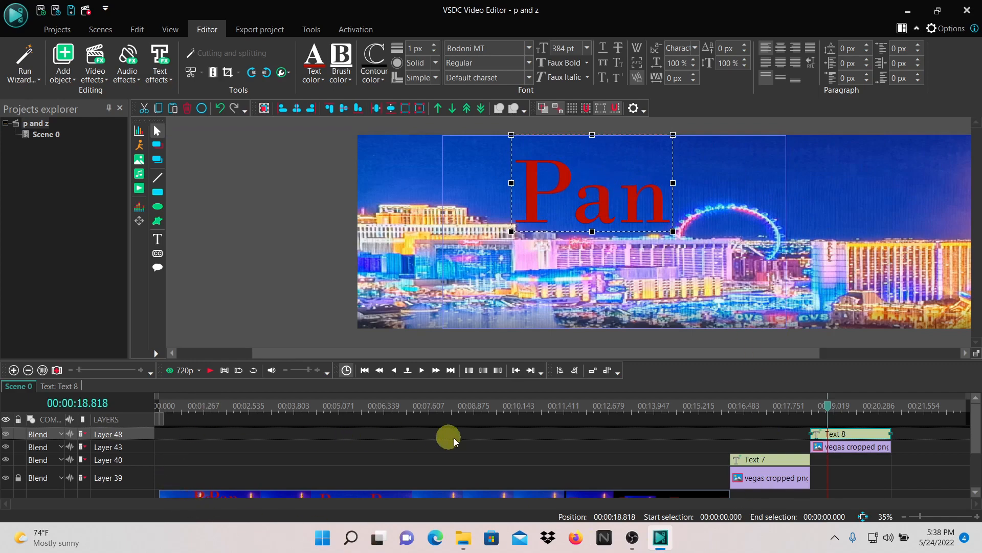
left_click(801, 406)
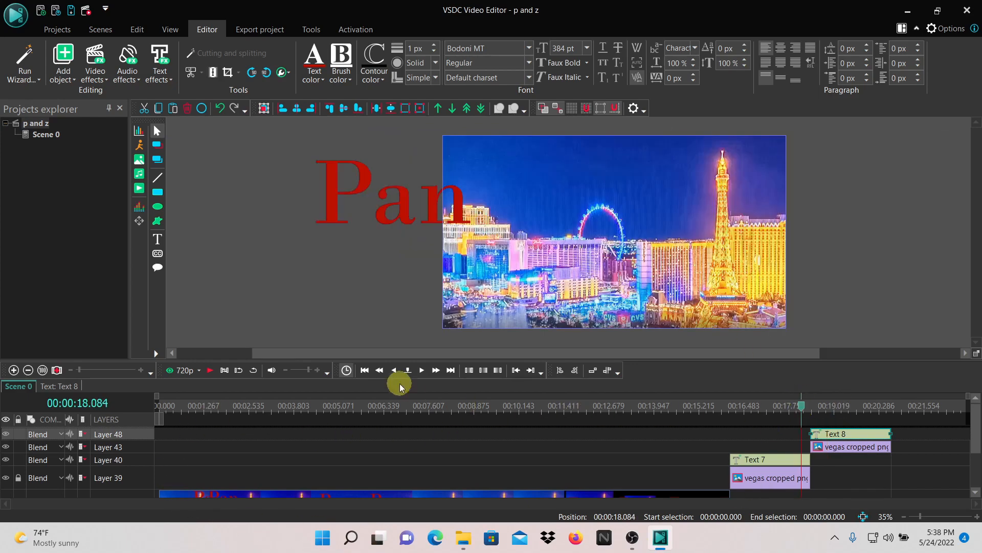
left_click(210, 370)
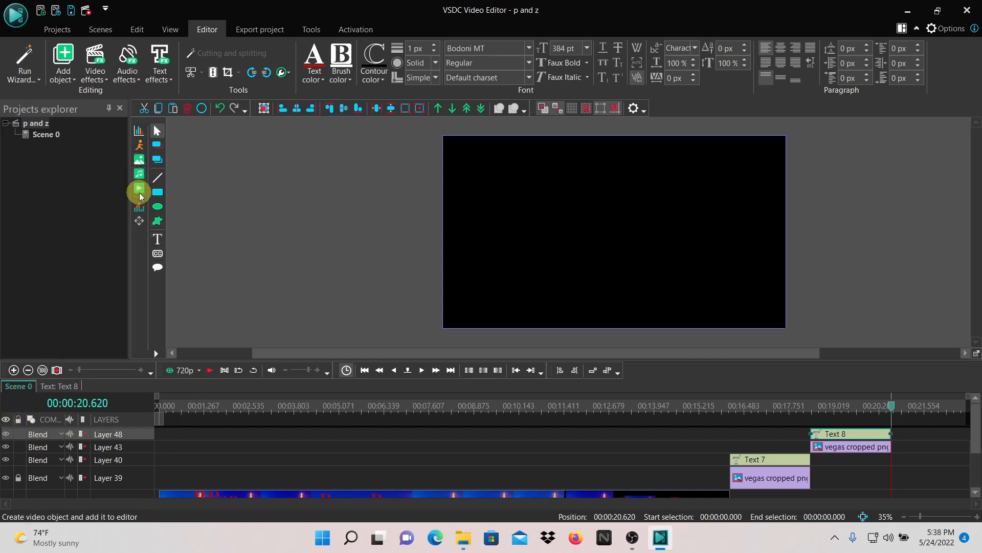
Step: Insert the image "vegas cropped png" on a new layer, with its timeline position set to To cursor position
left_click(140, 161)
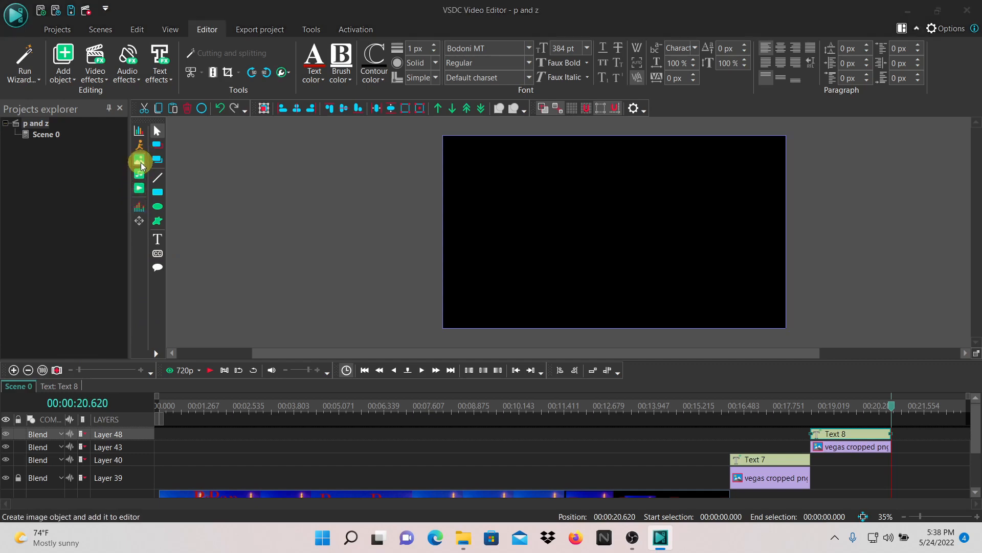
left_click(152, 126)
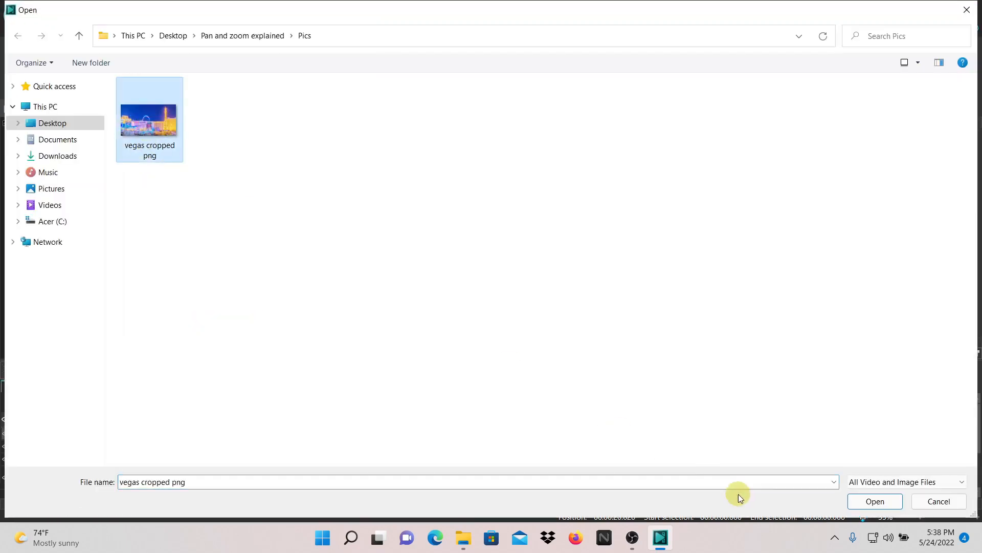
left_click(861, 500)
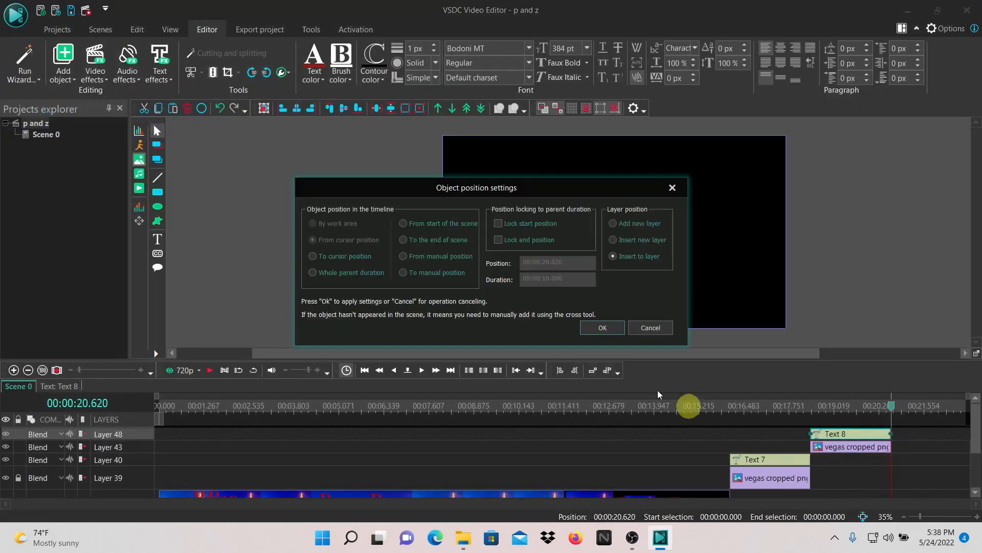
left_click(313, 257)
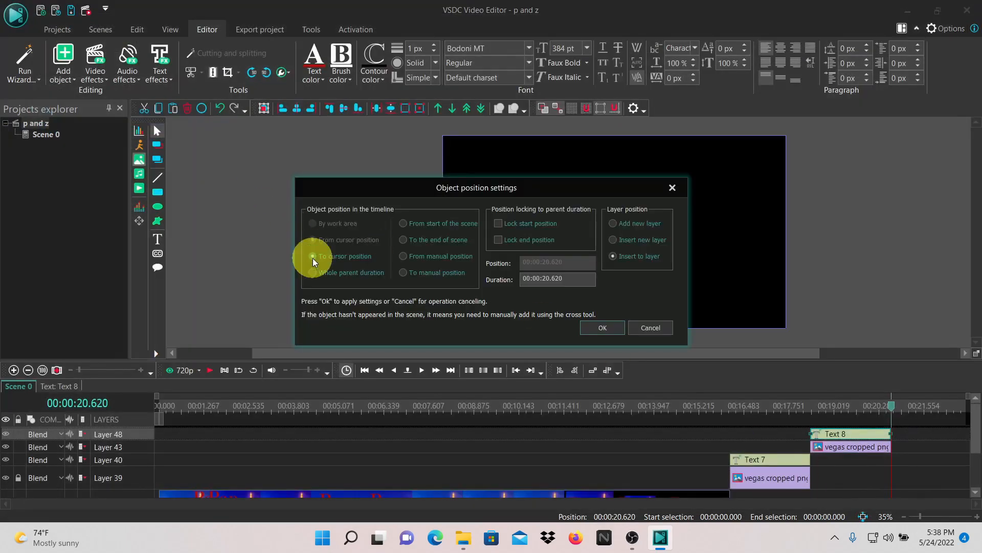
left_click(613, 225)
left_click(604, 327)
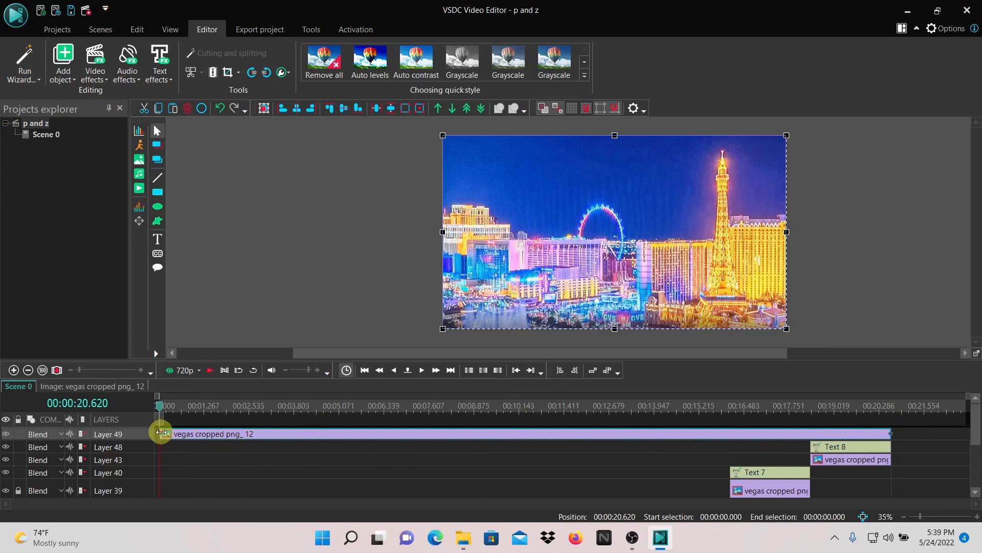
Step: Shorten the new Vegas image's clip to about 2 seconds and place it directly after the second pan's clips
left_click_drag(160, 432, 907, 438)
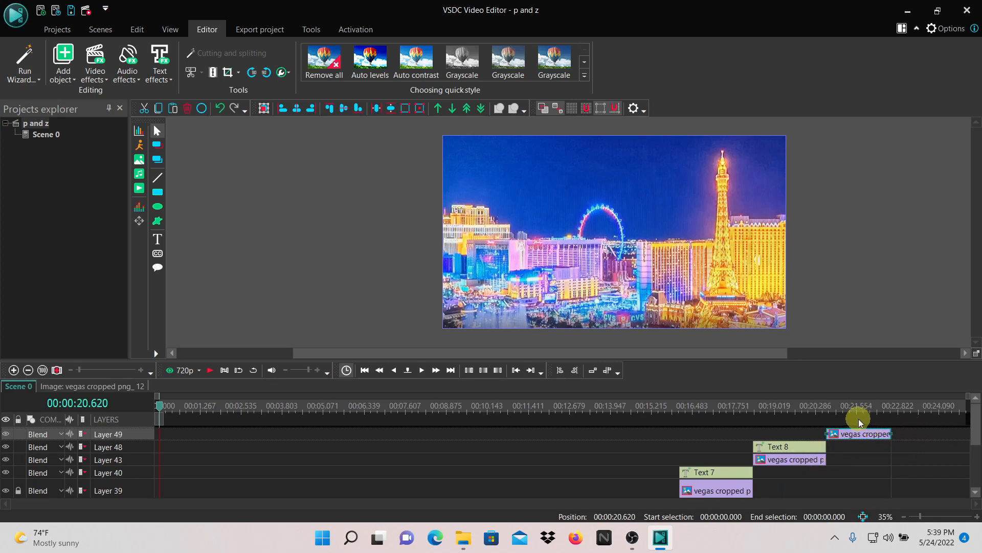
left_click(836, 407)
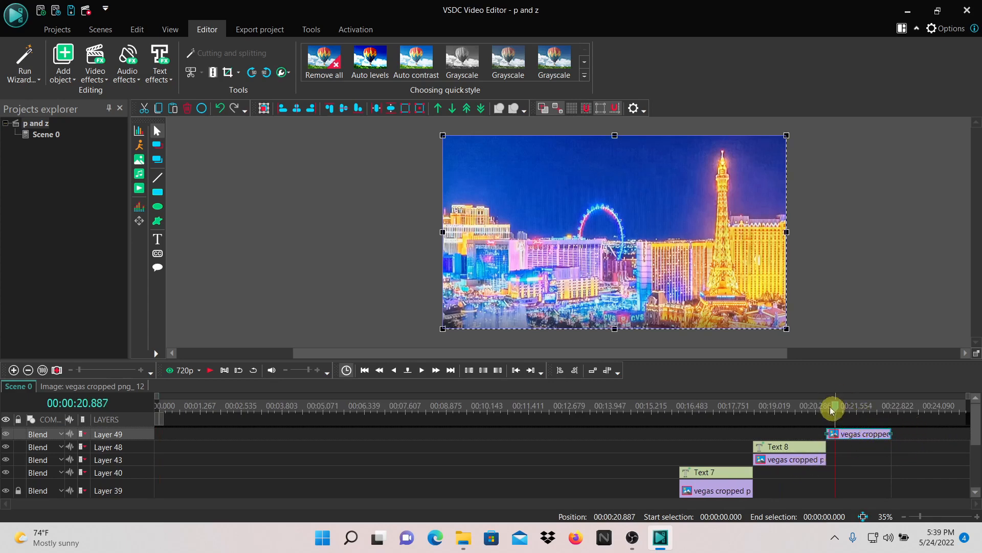
left_click(672, 183)
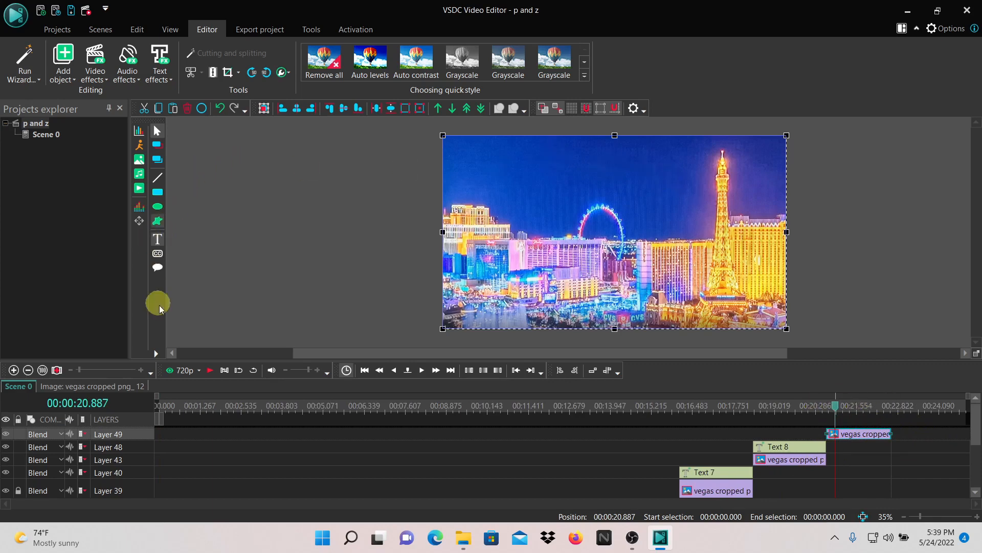
Step: Add the text "Zoom" over the new Vegas image, placed on a new layer and starting from the cursor position
left_click(158, 244)
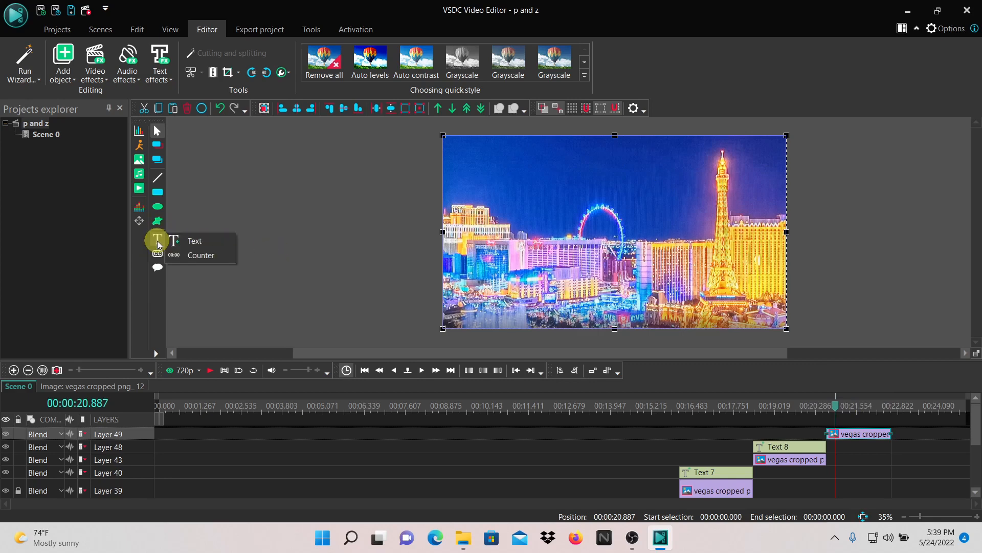
left_click(189, 239)
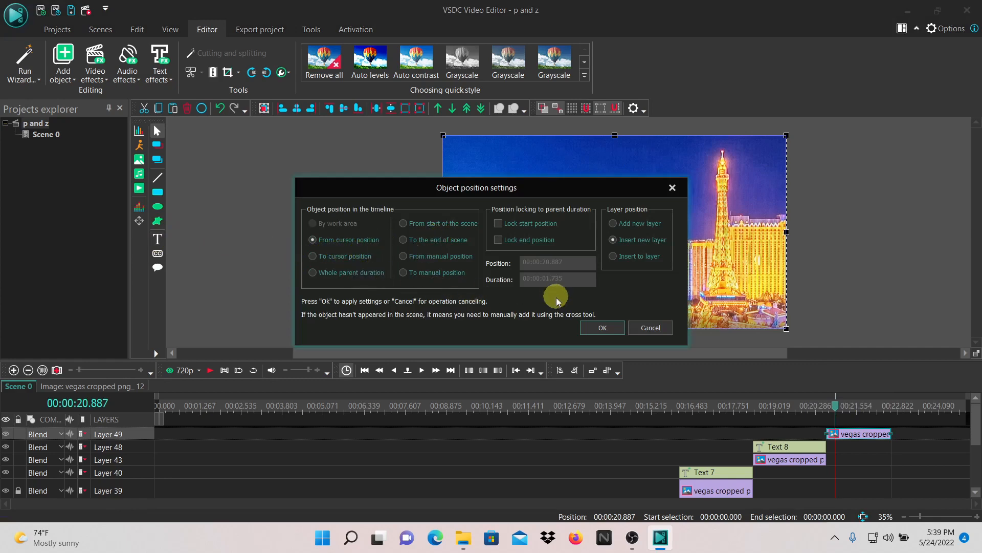
left_click(615, 222)
left_click(602, 328)
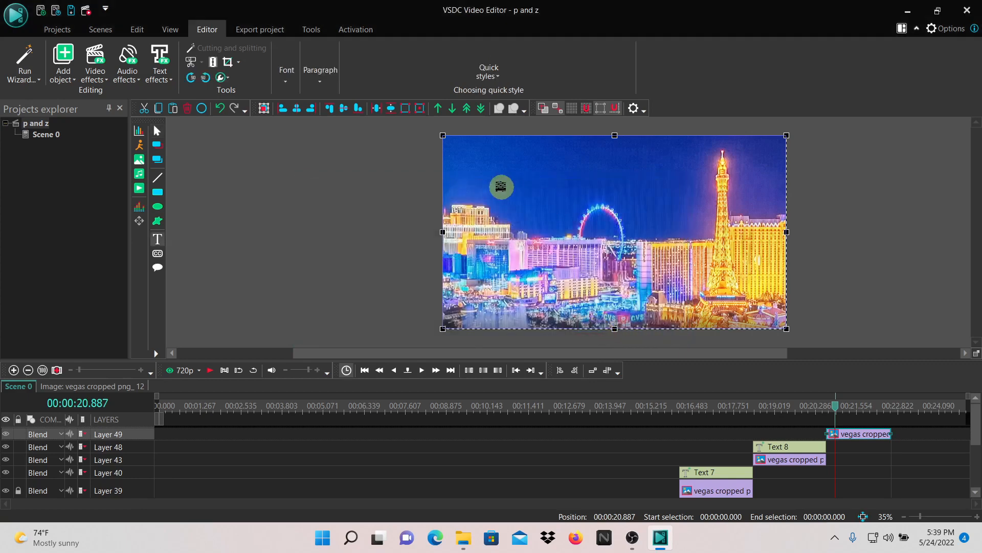
mouse_move(455, 150)
left_mouse_down()
mouse_move(463, 266)
mouse_move(479, 276)
mouse_move(562, 271)
mouse_move(716, 307)
mouse_move(769, 307)
left_mouse_up()
left_click(494, 190)
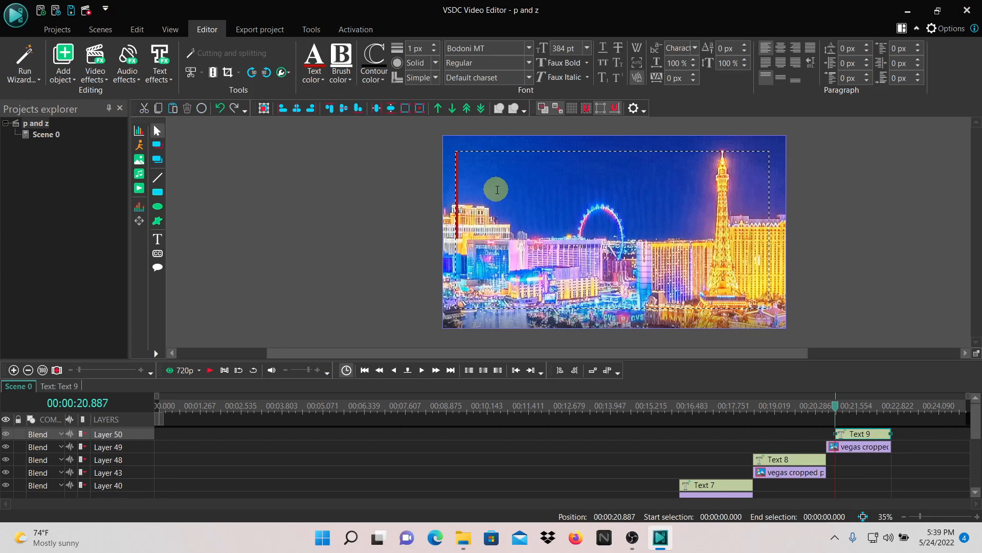
type("Z")
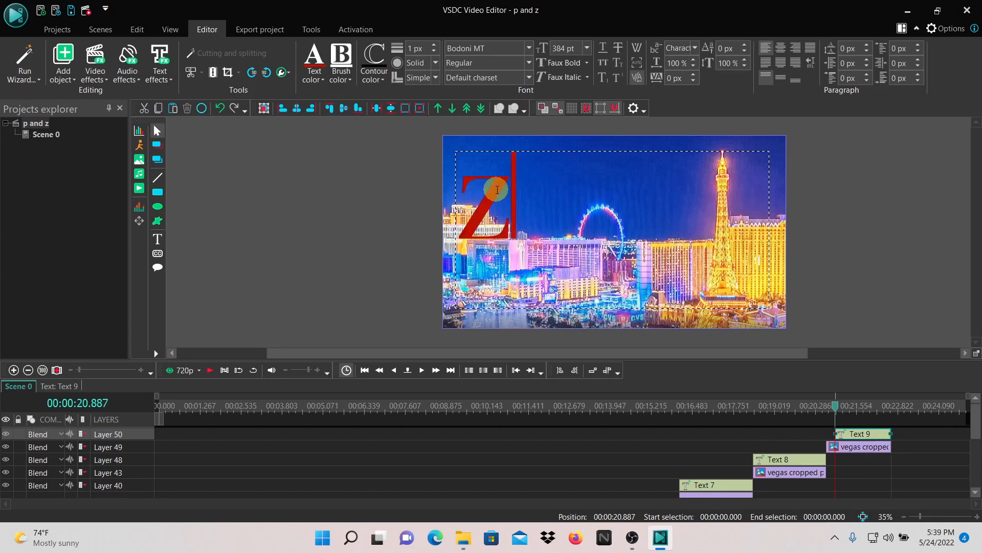
type("oom")
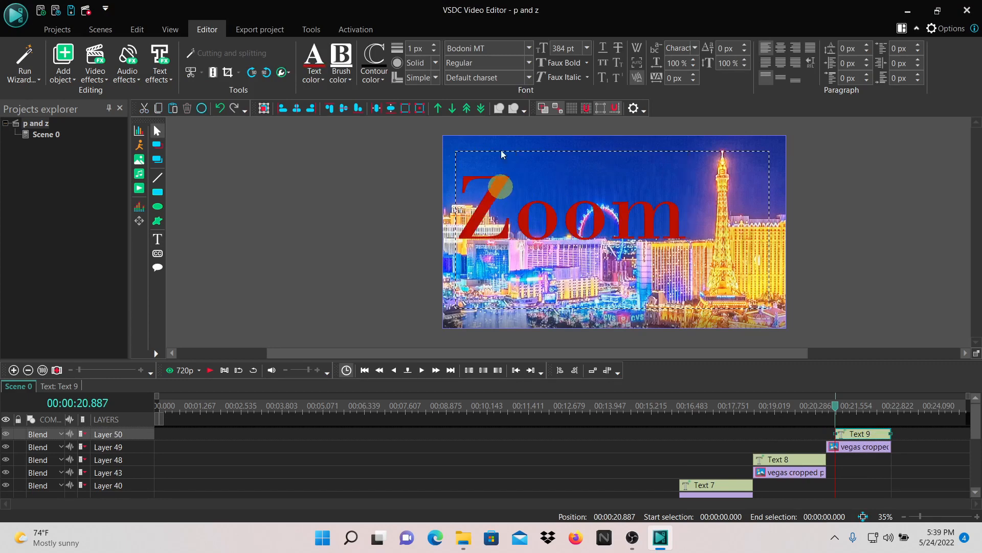
left_click(616, 208, "shift")
left_click(938, 203)
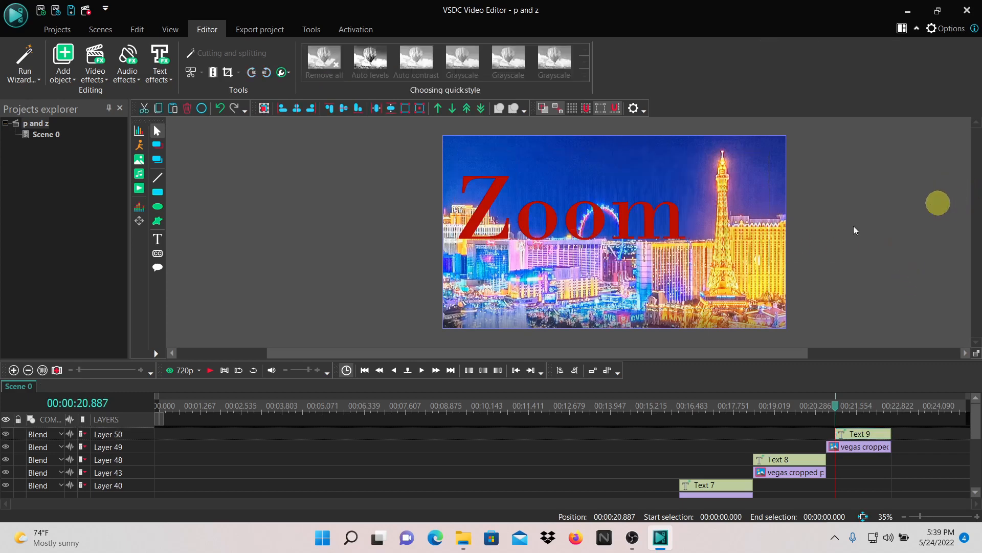
Step: Move the "Zoom" text just outside the right edge of the scene, near its upper half
left_click(551, 219)
left_click_drag(554, 219, 823, 207)
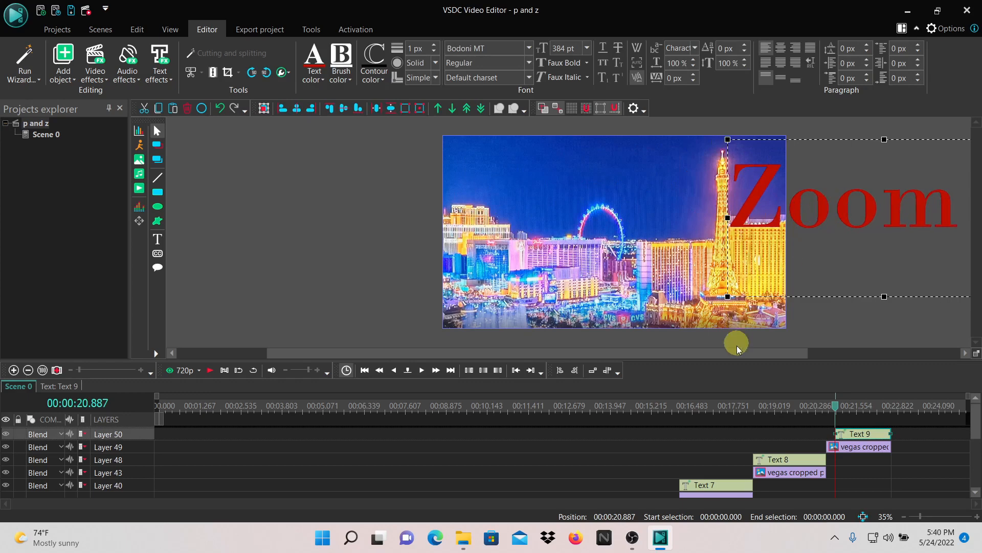
left_click_drag(735, 354, 814, 354)
left_click_drag(752, 205, 815, 205)
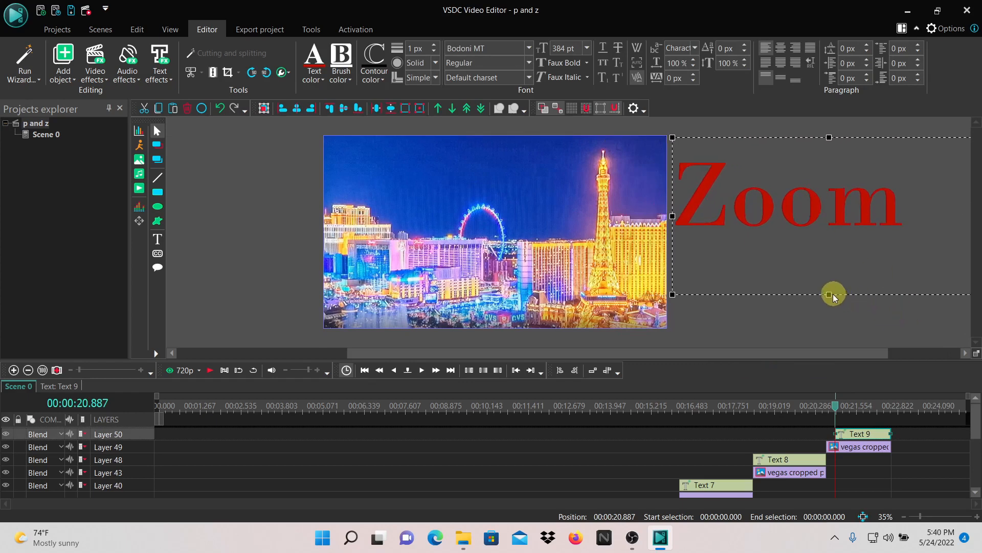
Step: Shrink the text box to fit tightly around the word "Zoom" and move it to the centre of the Vegas image
left_click_drag(828, 294, 821, 245)
left_click_drag(830, 138, 747, 187)
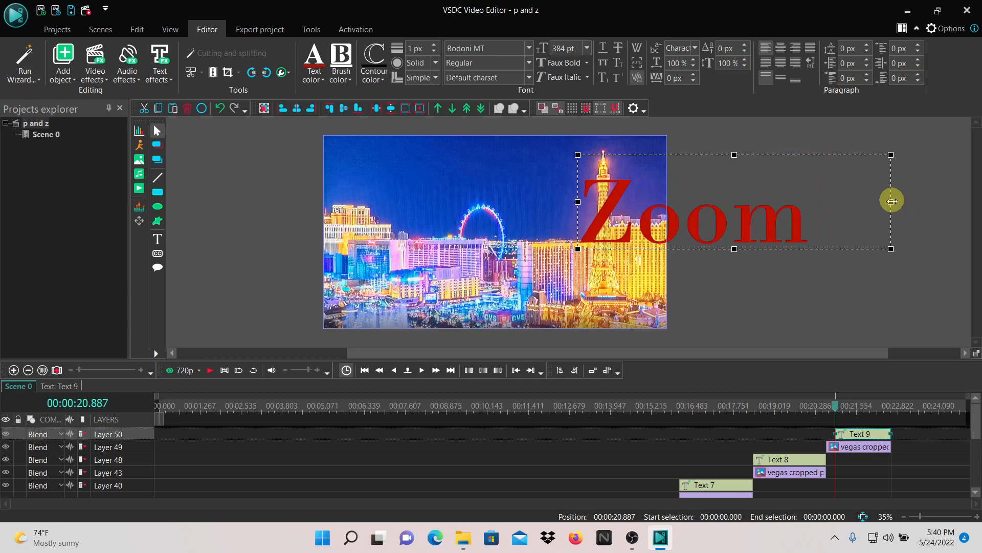
left_click_drag(892, 202, 813, 207)
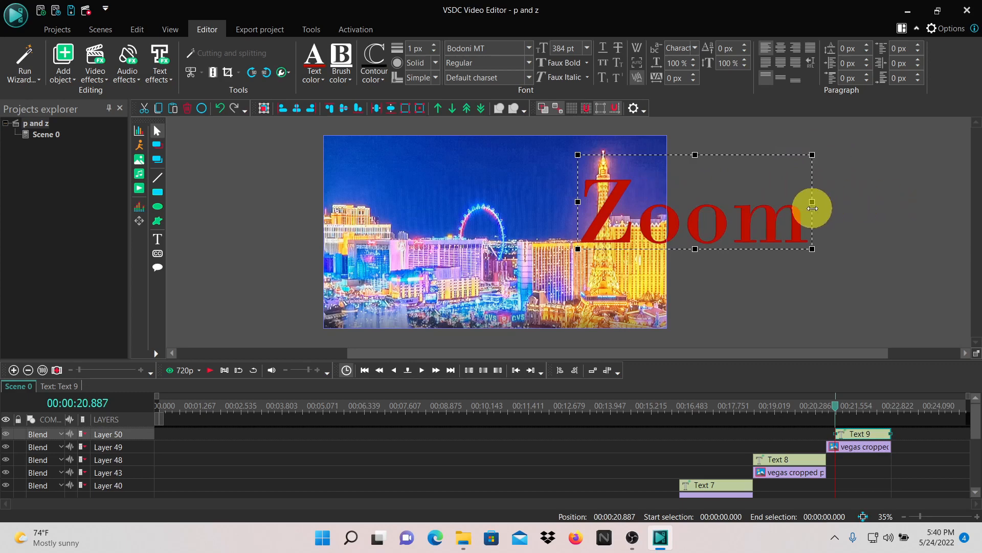
left_click_drag(711, 199, 847, 199)
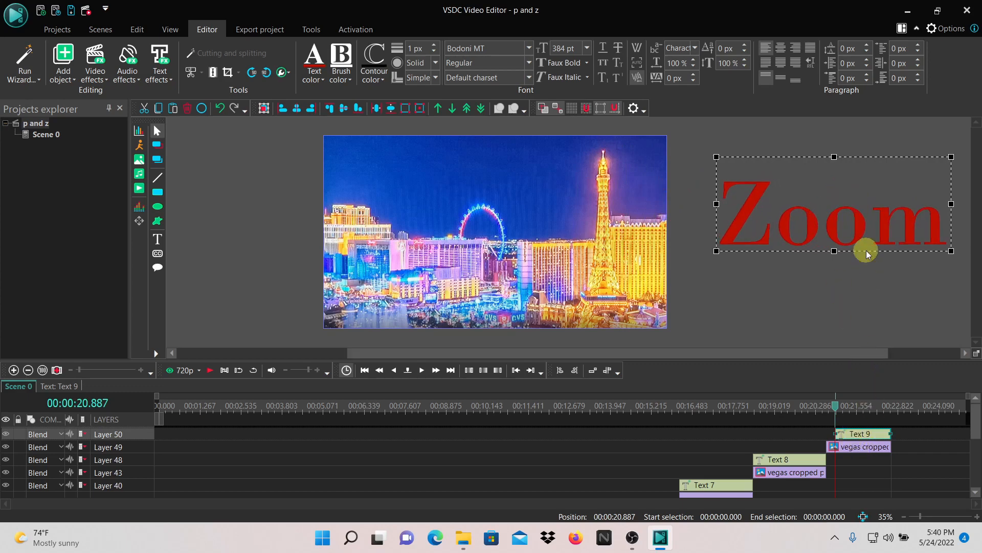
left_click_drag(851, 219, 507, 245)
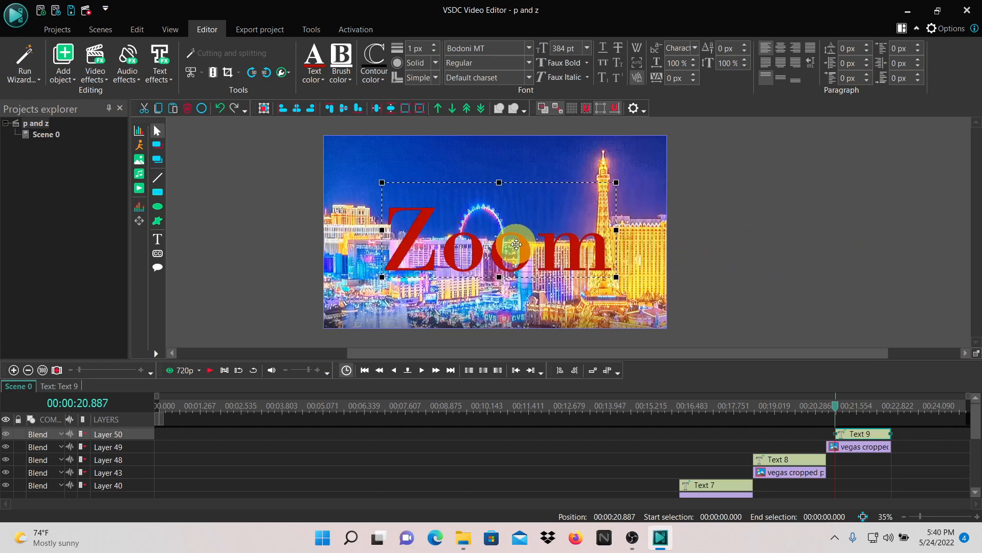
Step: Preview the change from "Pan" to "Zoom" and extend the "Zoom" text clip's start to match the start of its Vegas image clip
left_click(820, 406)
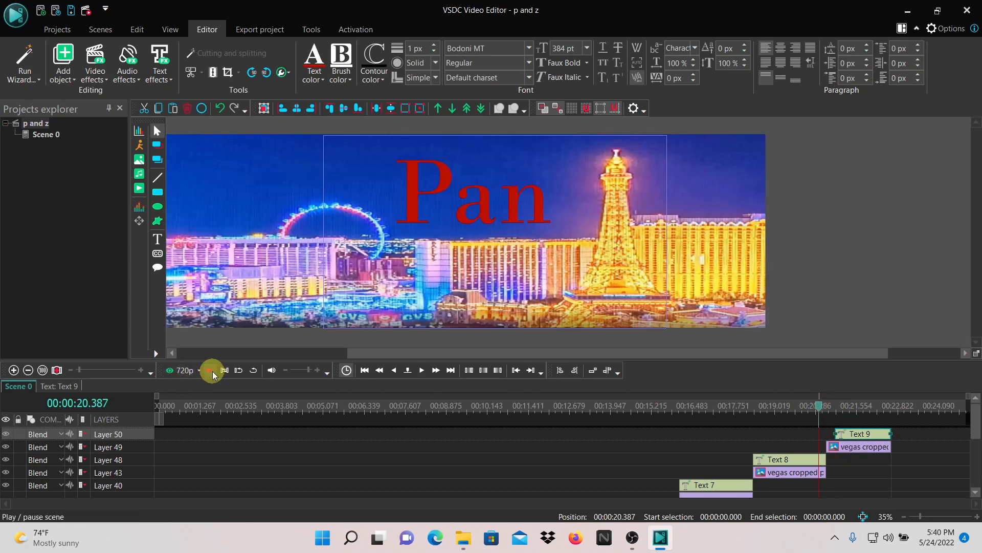
left_click(212, 371)
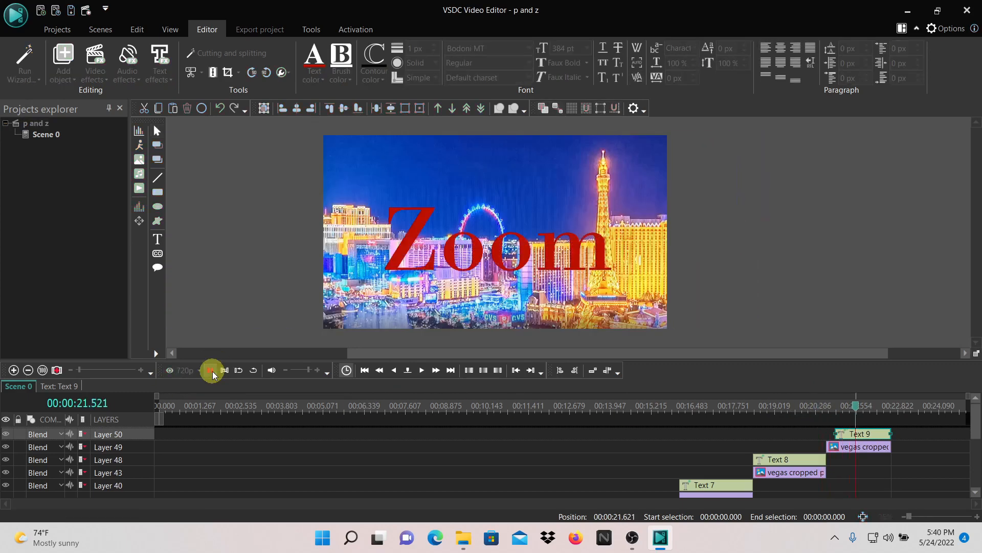
left_click(211, 371)
mouse_move(835, 434)
left_mouse_down()
mouse_move(817, 434)
mouse_move(825, 434)
left_mouse_up()
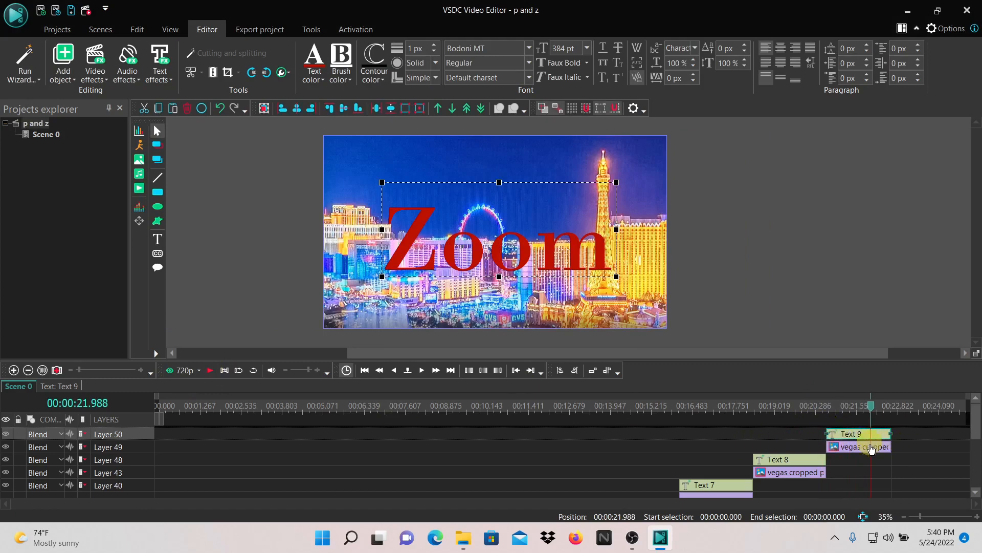
right_click(843, 434)
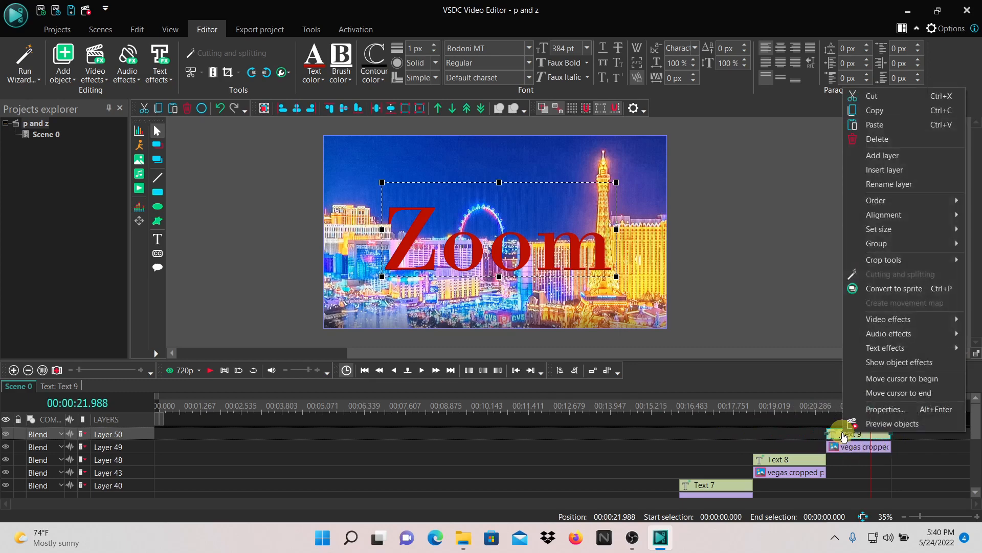
left_click(786, 284)
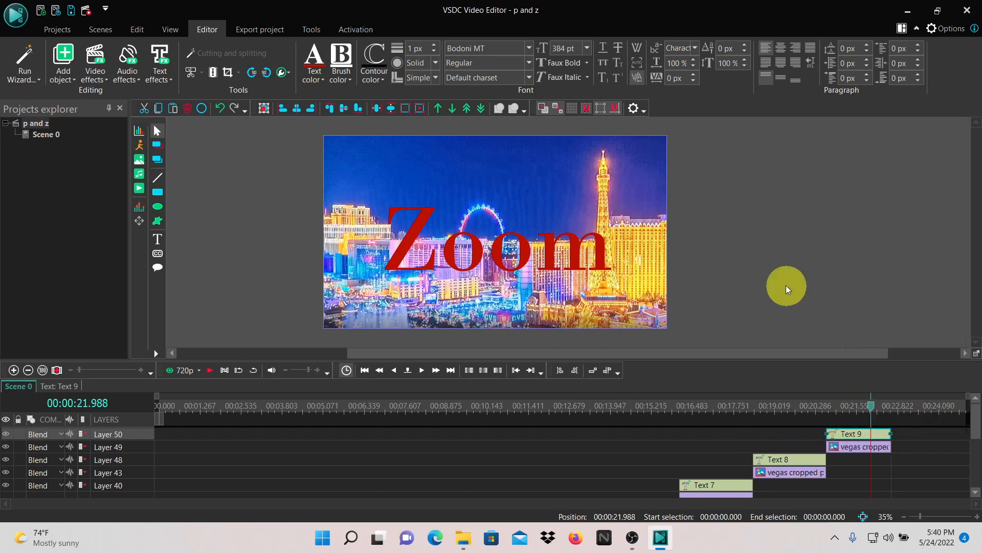
Step: Apply the Zoom transform effect to the "Zoom" text for the whole parent duration, with its end position locked
left_click(851, 435)
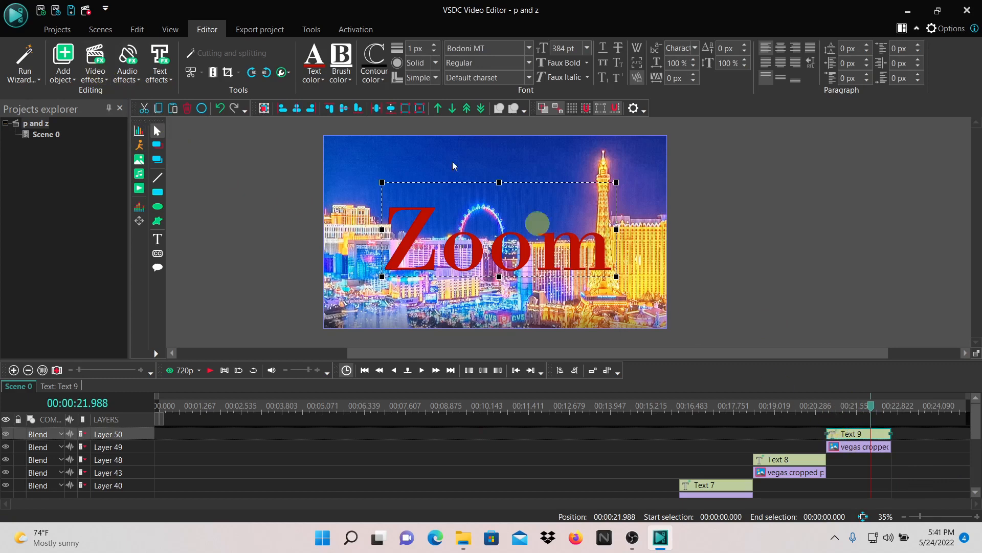
left_click(101, 75)
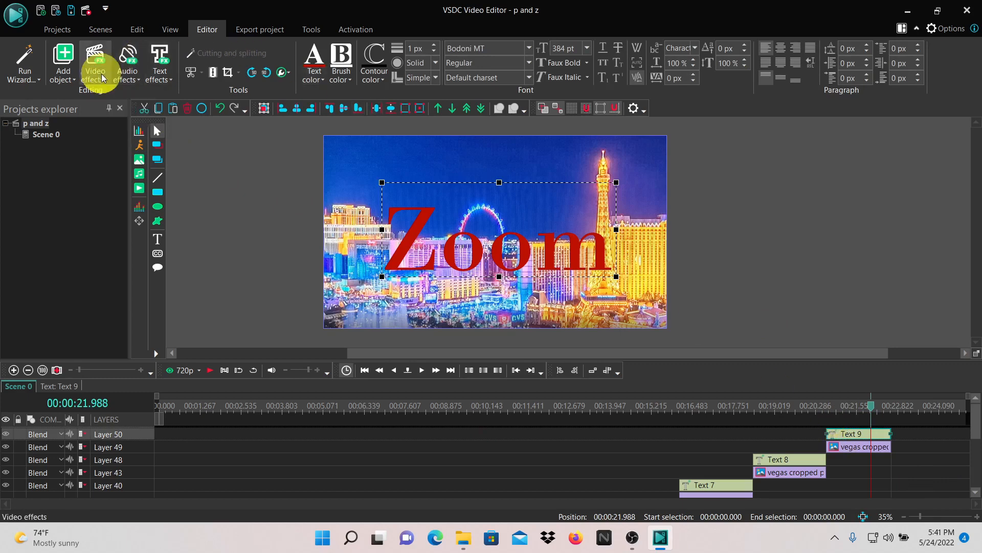
mouse_move(112, 142)
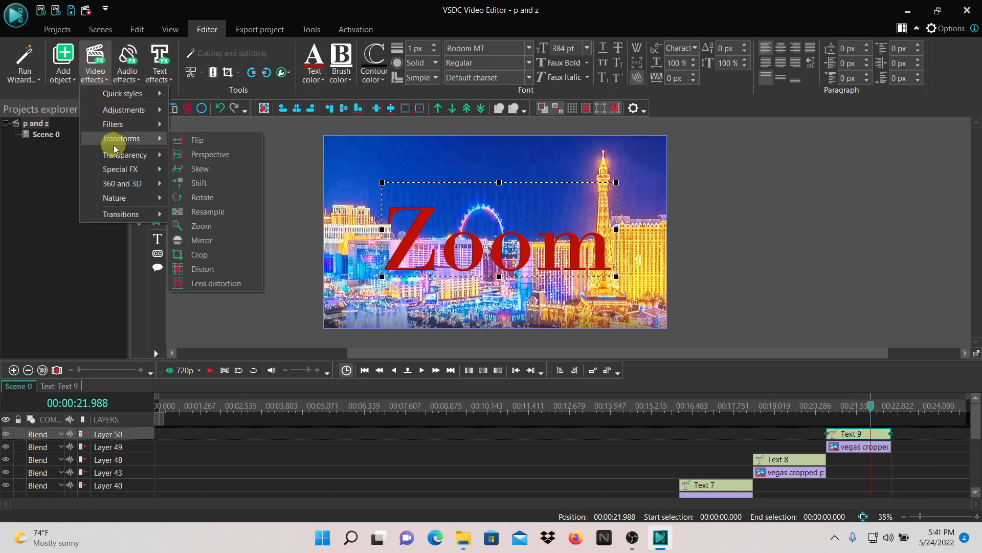
left_click(207, 226)
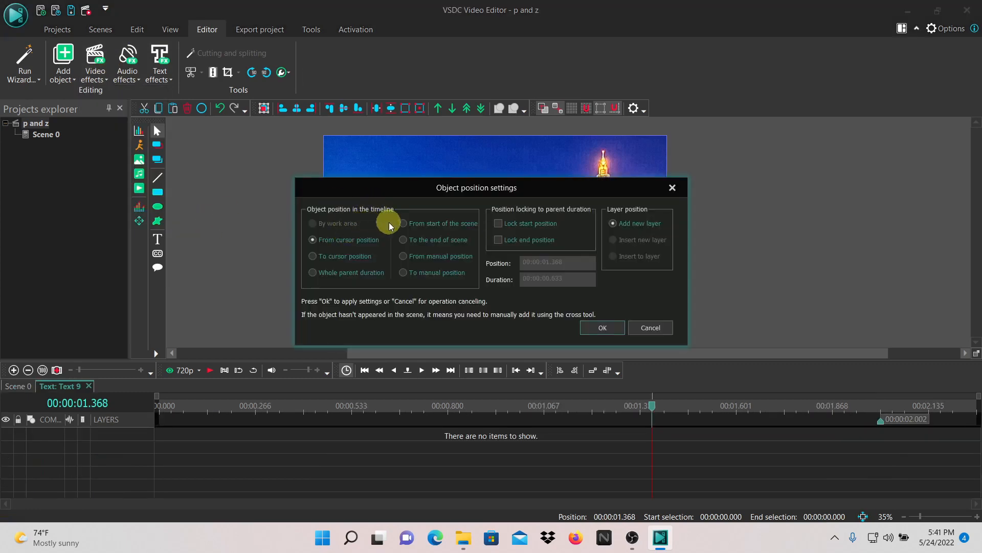
left_click(316, 273)
left_click(655, 238)
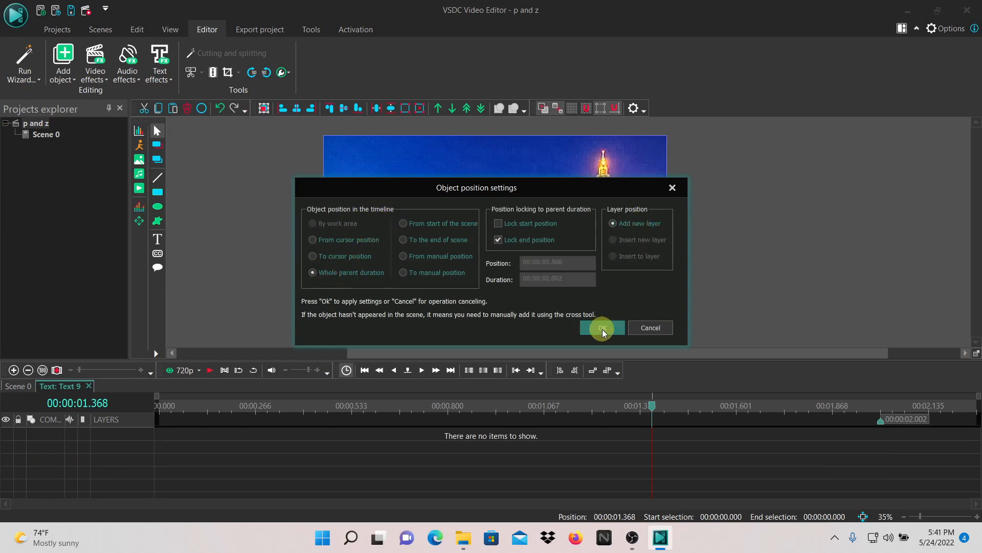
left_click(602, 330)
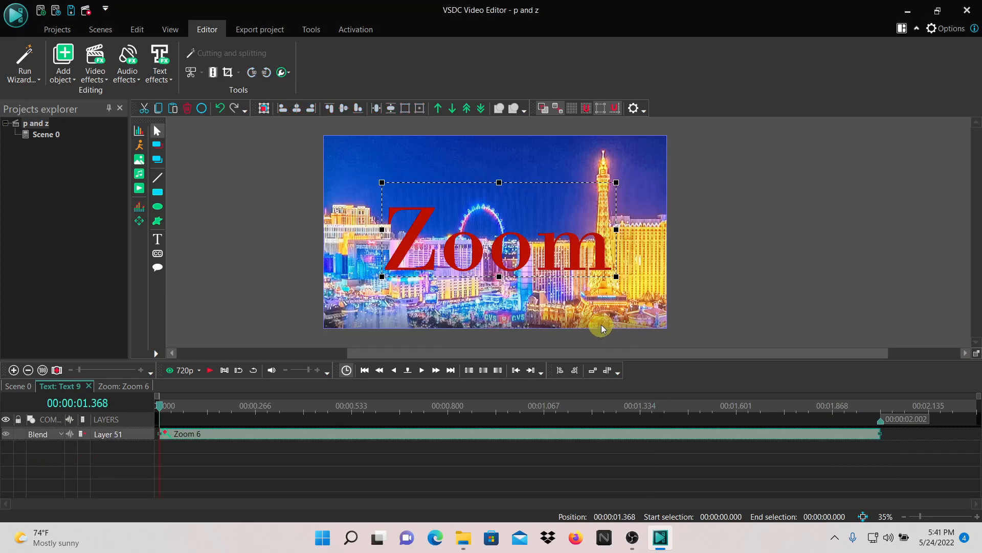
Step: Set the text's Zoom effect Levels to 0;100% and play the result in the main scene
left_click(435, 435)
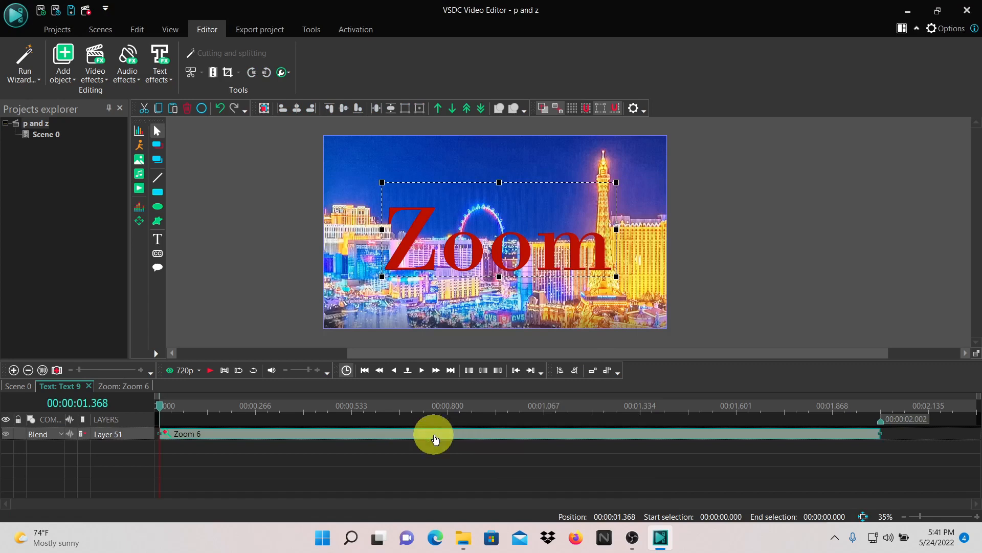
right_click(435, 436)
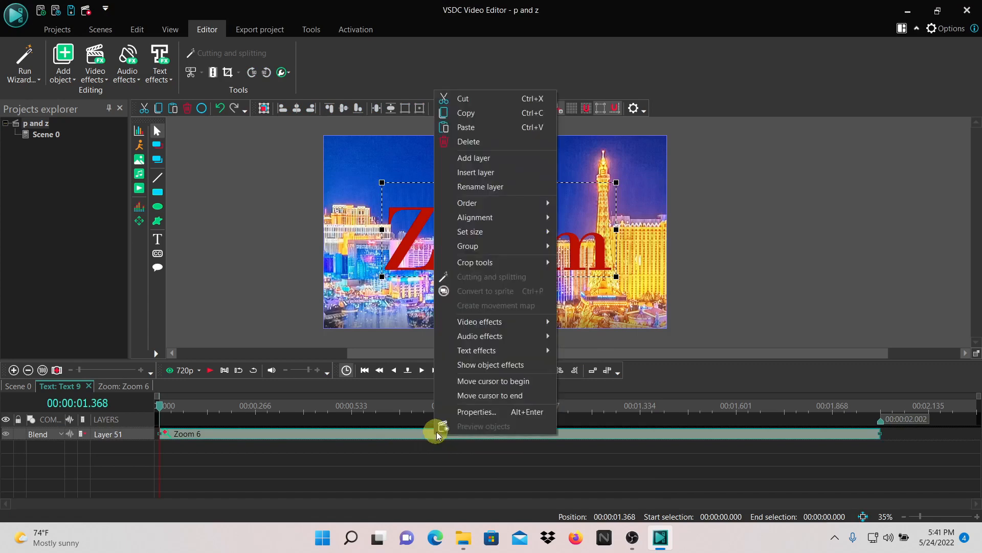
left_click(465, 412)
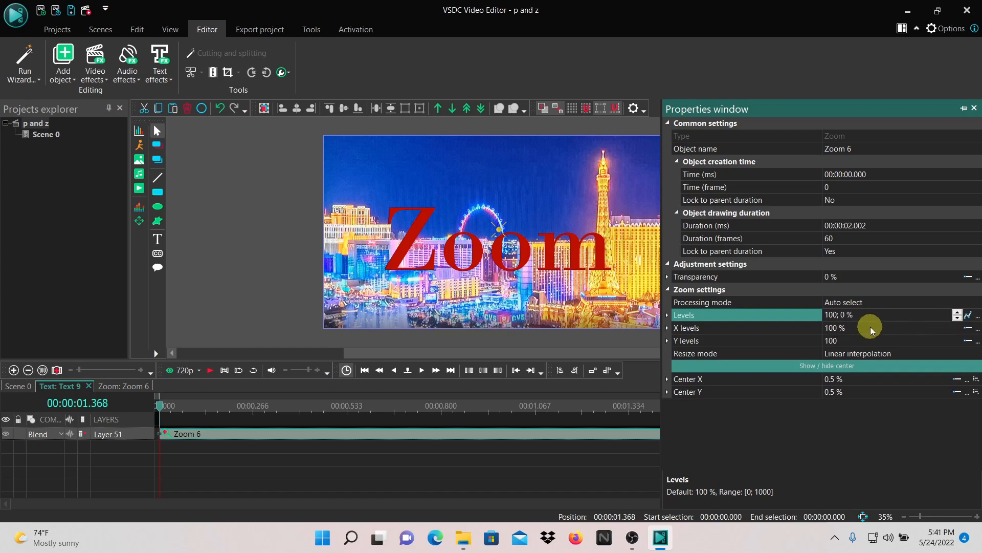
left_click(837, 314)
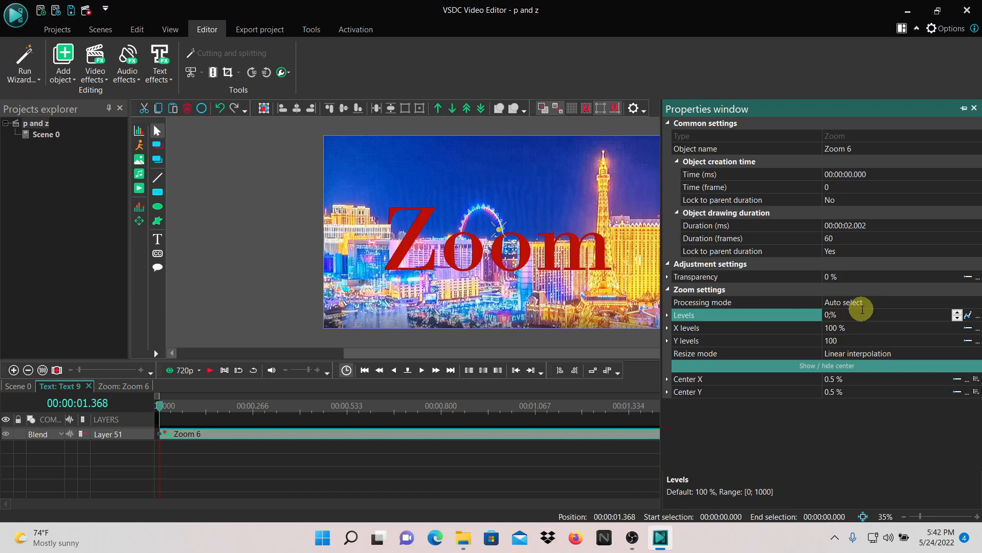
type("0;100")
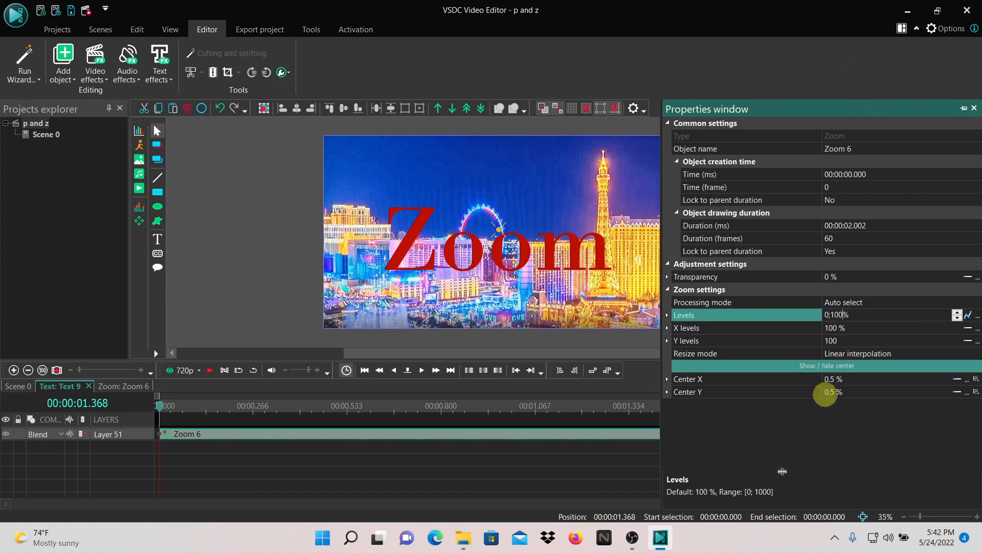
left_click(974, 108)
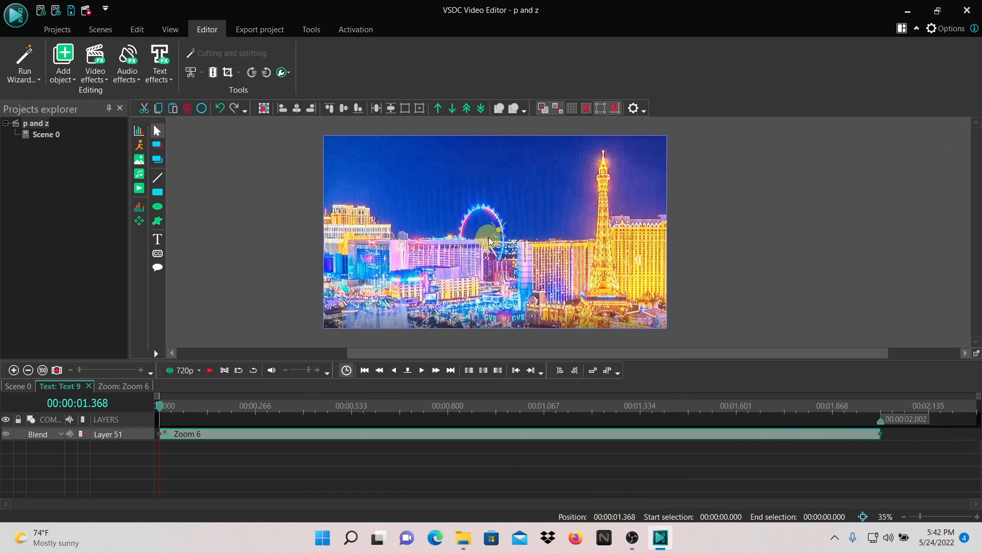
left_click(24, 389)
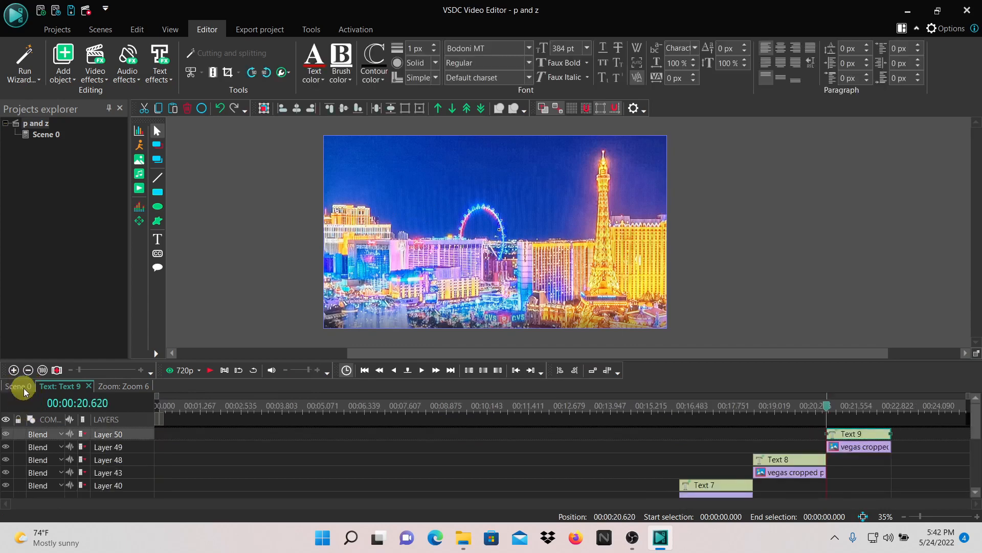
left_click(208, 369)
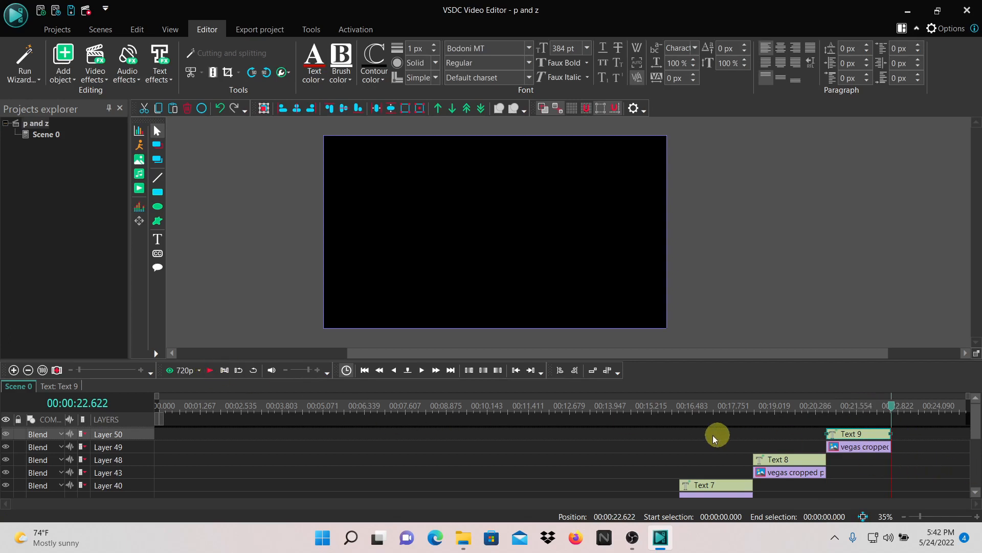
Step: Duplicate the Vegas image under the "Zoom" text and place the copy's clip directly after the original
mouse_move(846, 450)
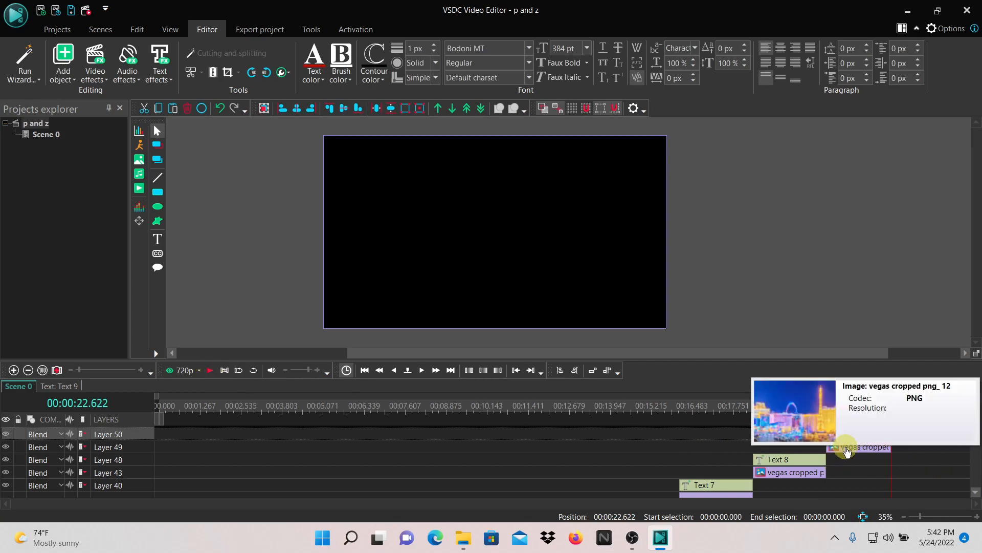
left_click(845, 450)
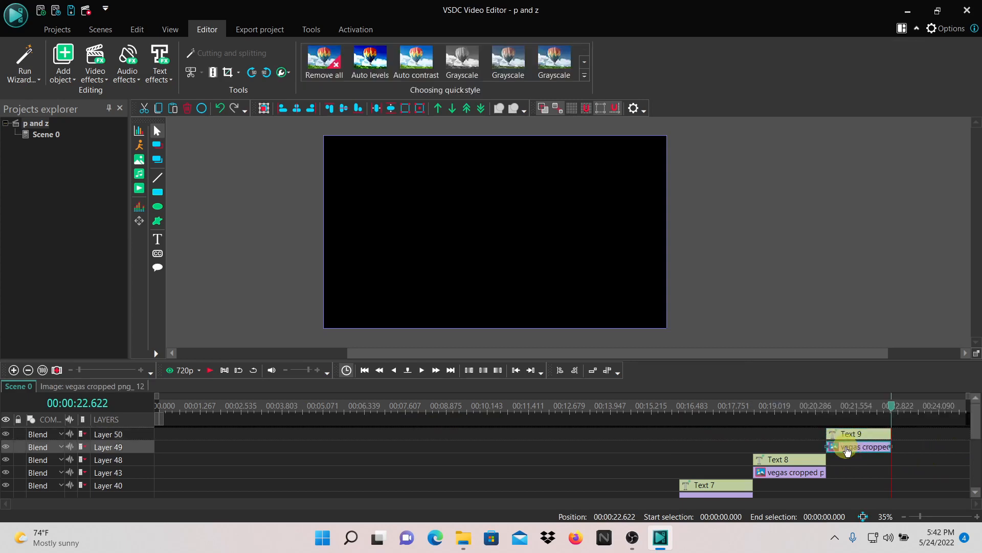
left_click(836, 404)
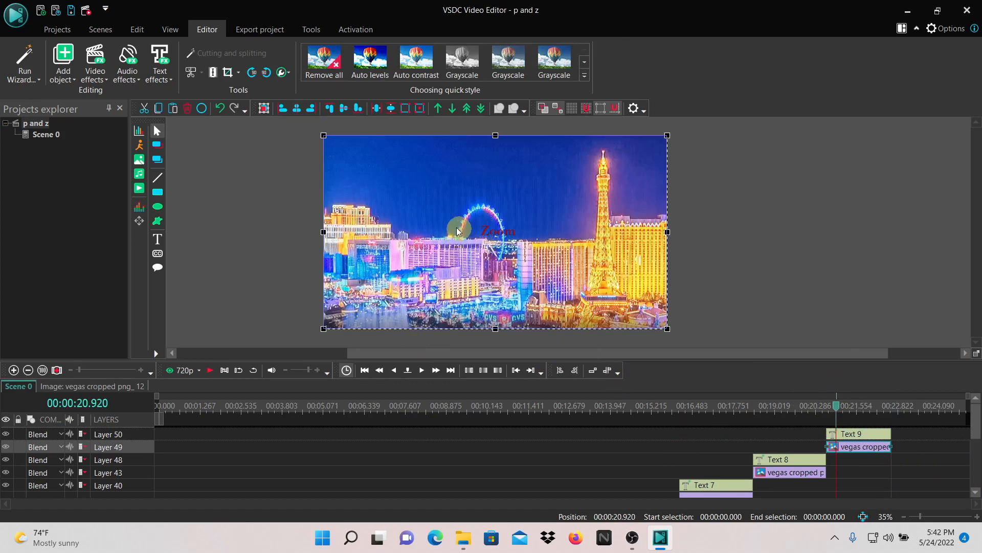
right_click(446, 216)
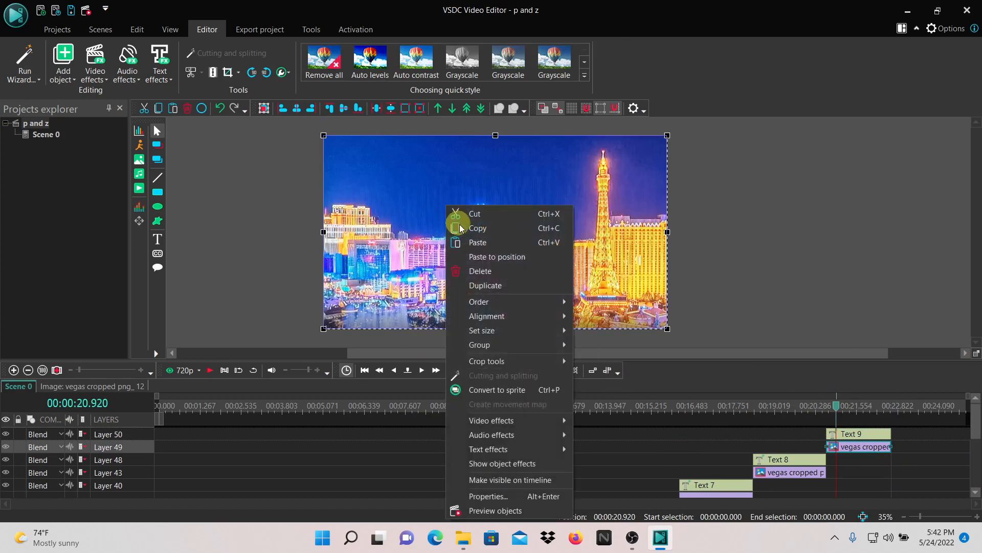
left_click(476, 289)
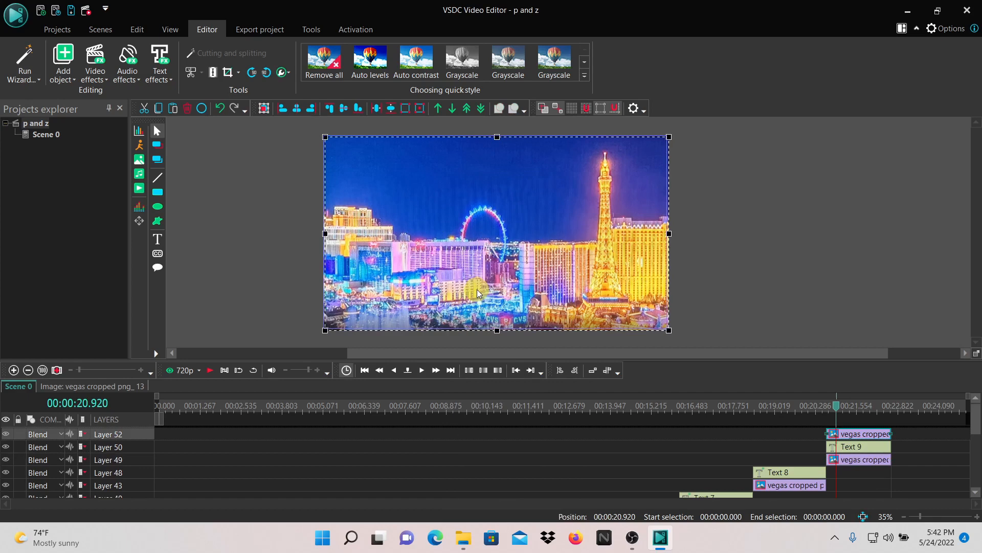
left_click_drag(855, 435, 912, 431)
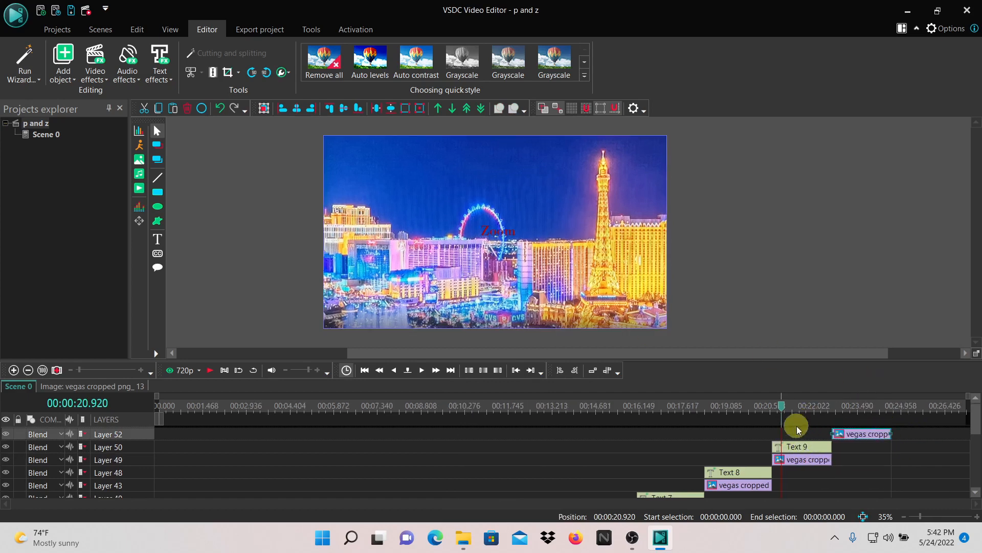
Step: Copy and paste the "Zoom" text, align the copy with the duplicated Vegas image's clip on the timeline, and preview the scene
left_click(790, 451)
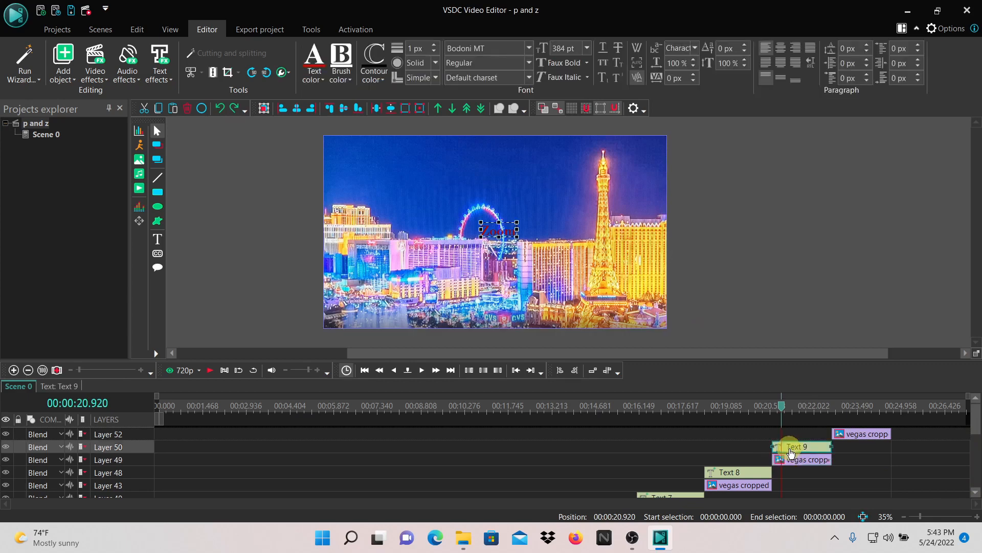
right_click(791, 453)
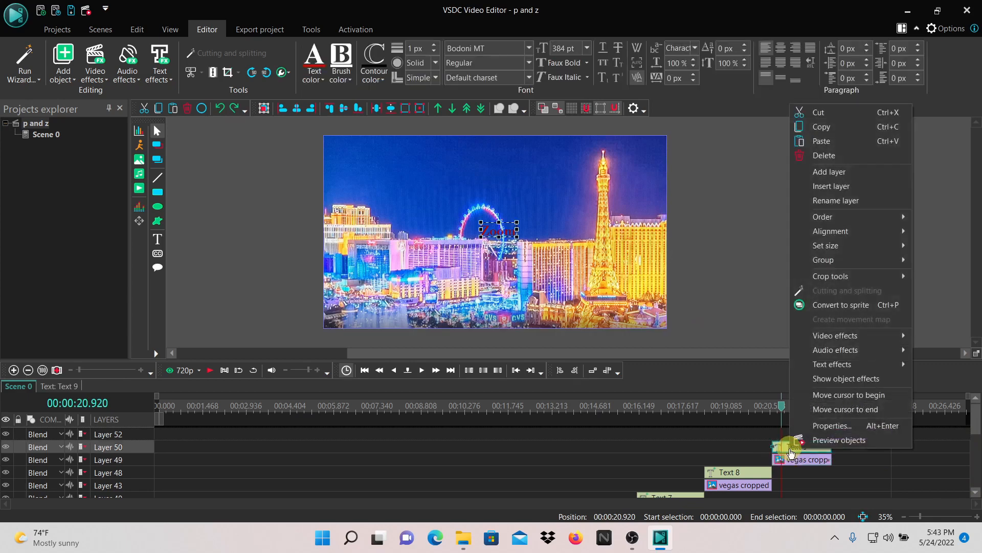
left_click(829, 131)
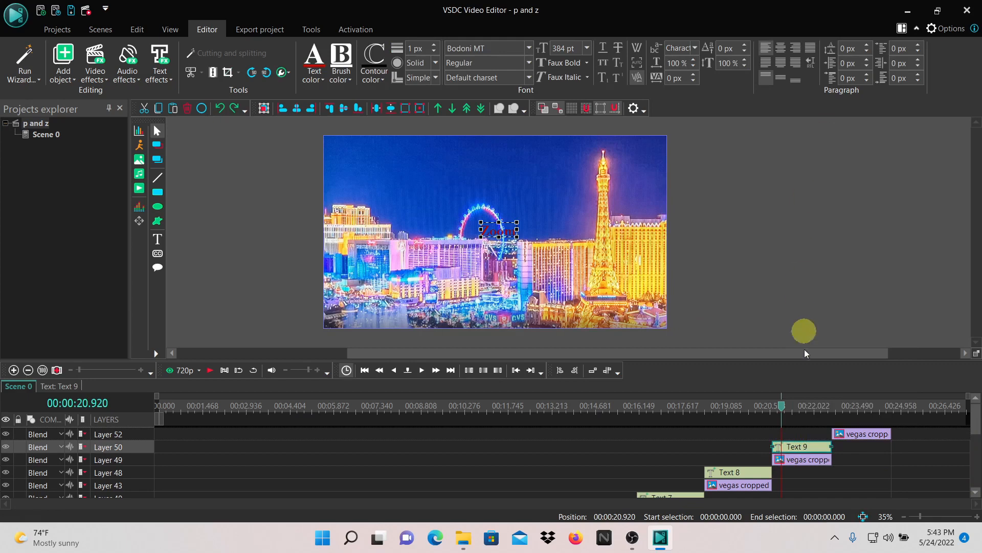
right_click(807, 438)
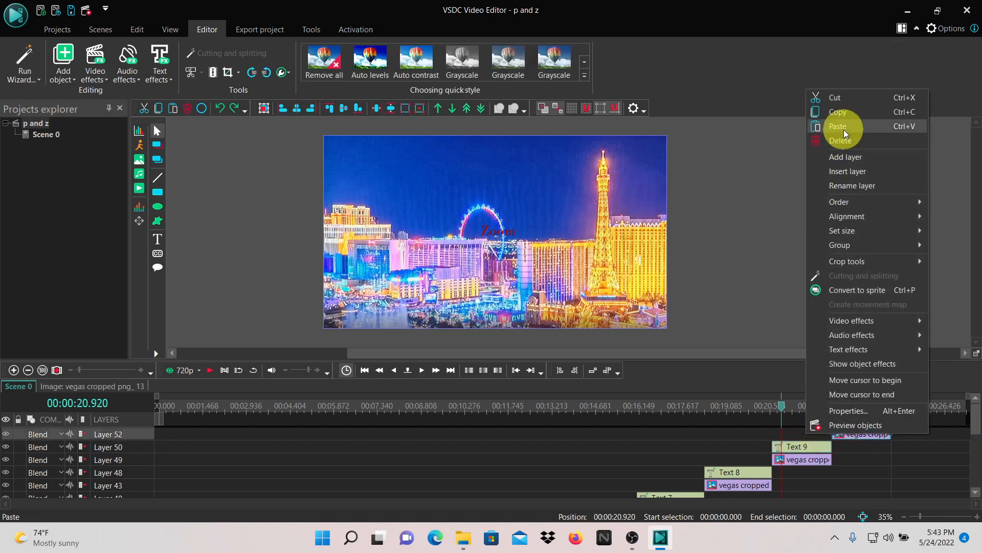
left_click(839, 126)
left_click_drag(803, 438, 861, 439)
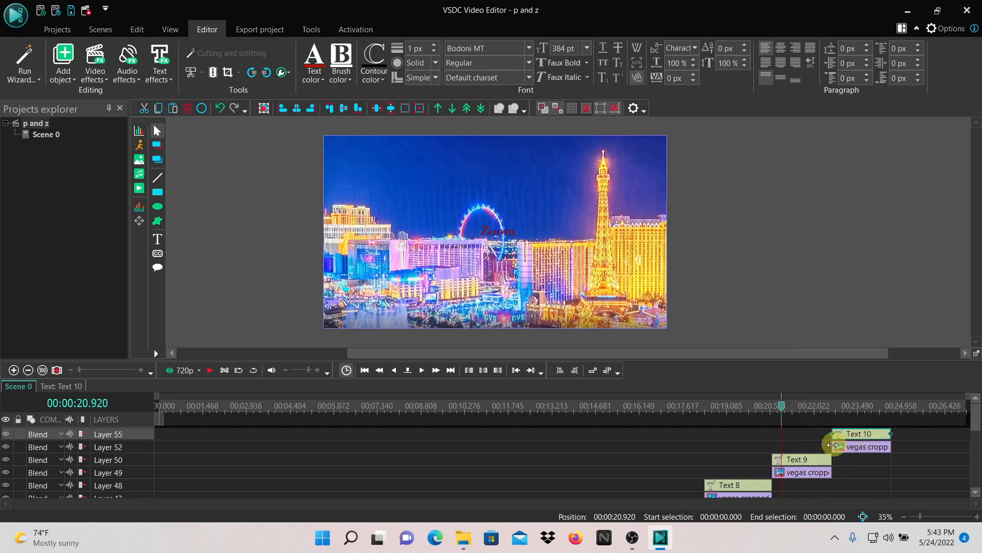
left_click(211, 370)
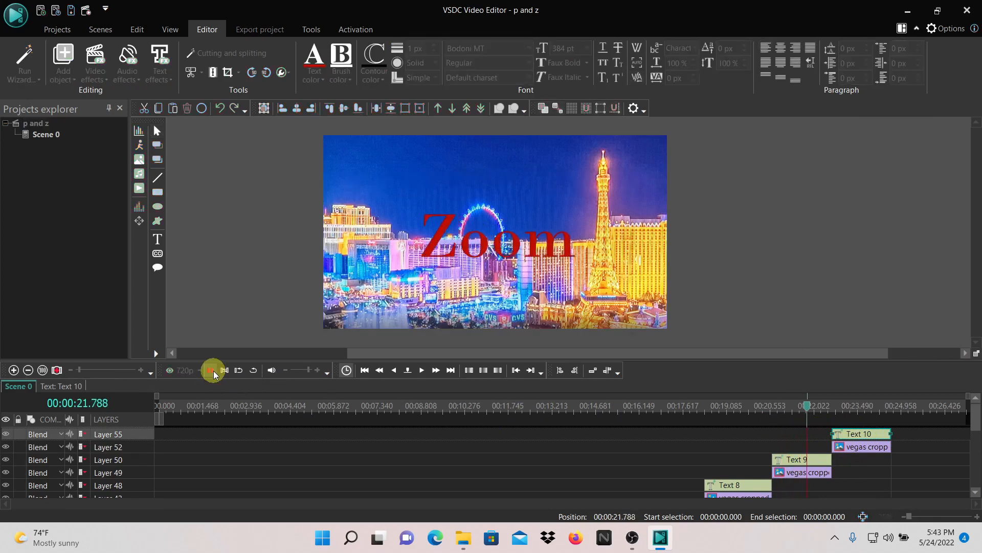
Step: Set the Levels of the last "Zoom" text's Zoom effect to a constant 100 % and return to the main scene
left_click(214, 370)
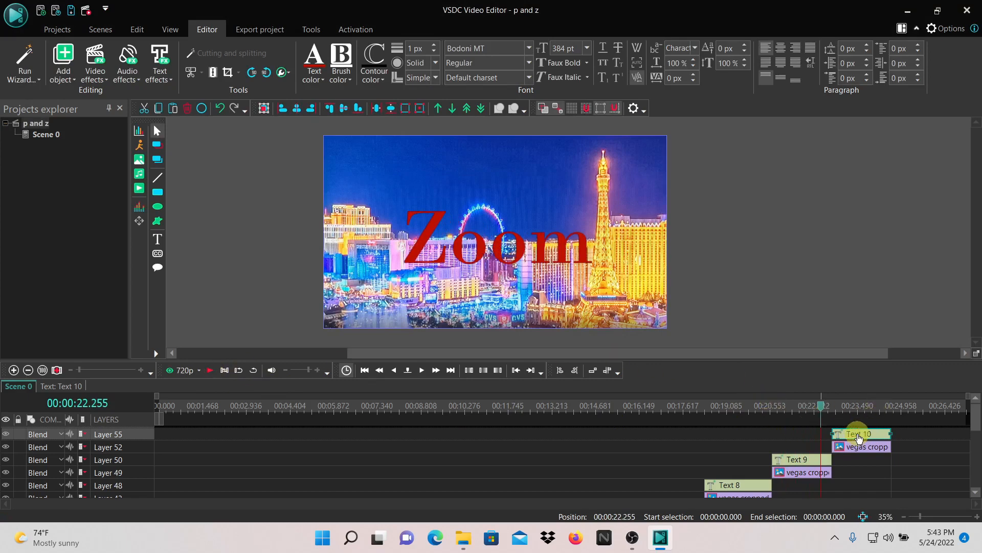
left_click(854, 438)
double_click(859, 435)
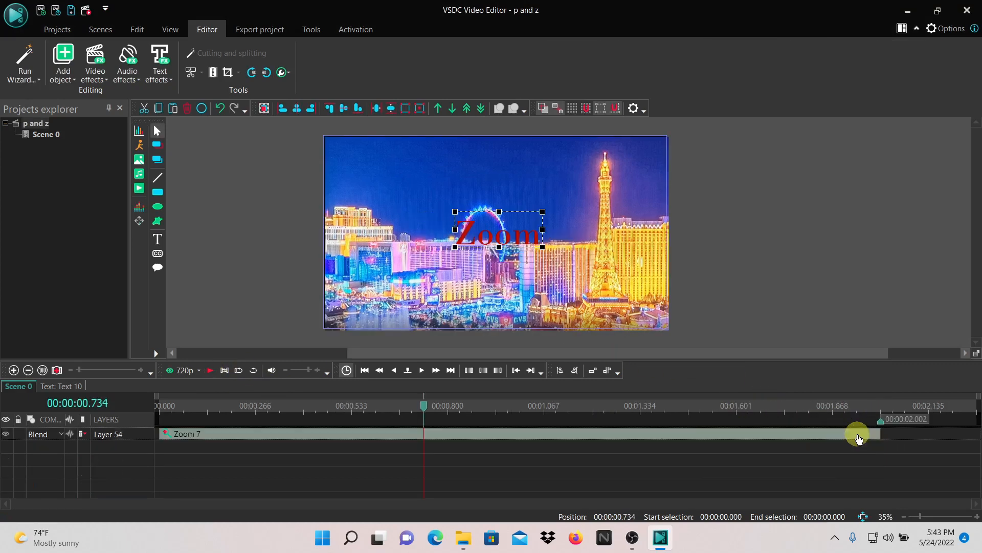
double_click(264, 437)
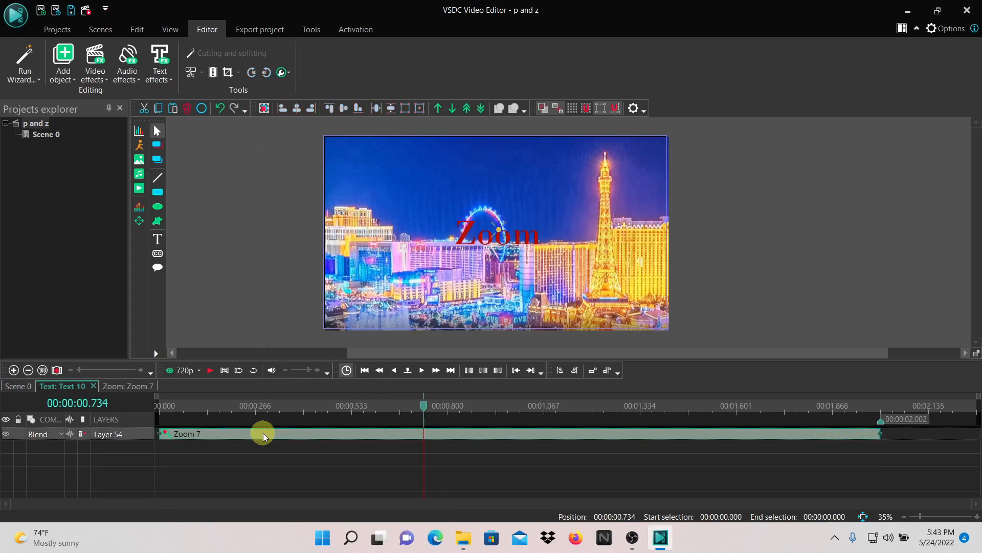
right_click(265, 436)
left_click(287, 411)
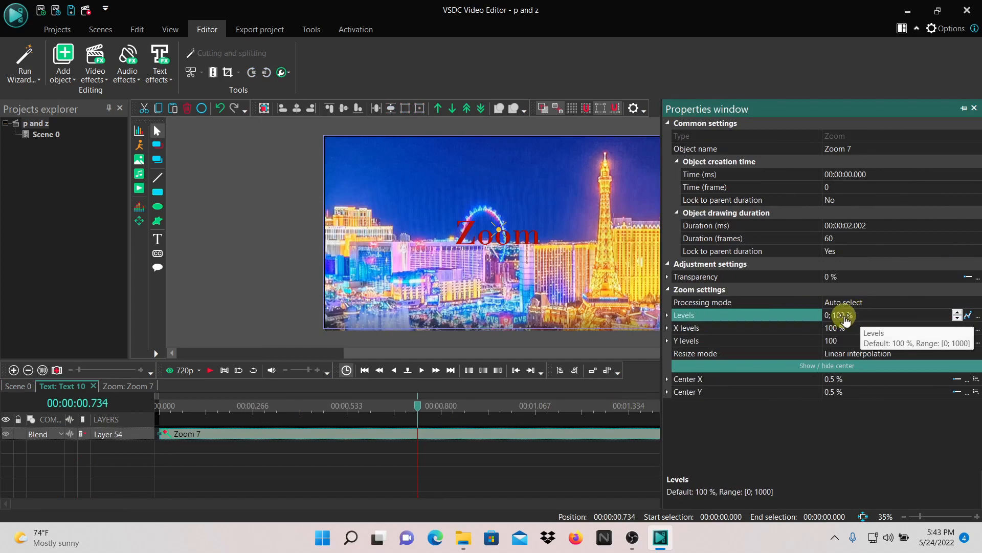
left_click(969, 316)
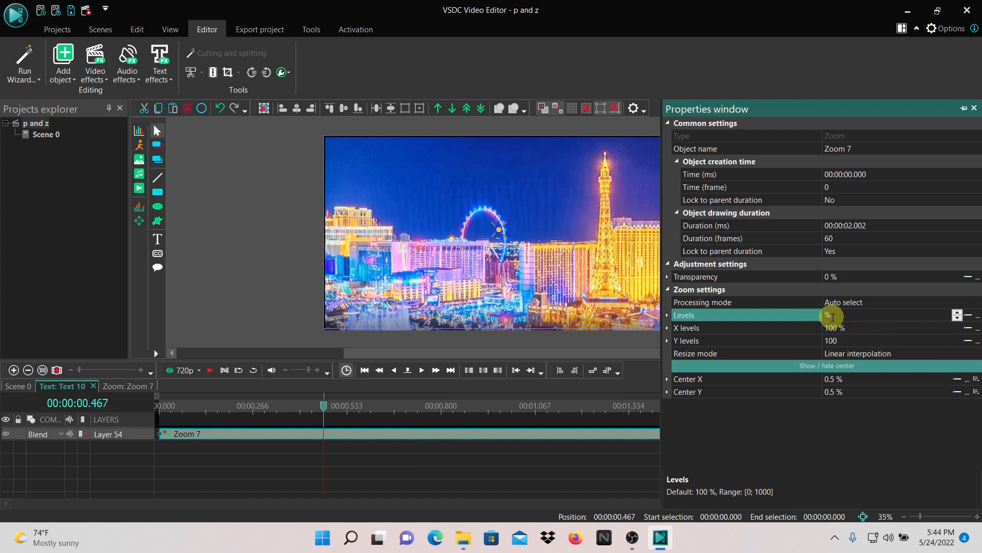
key("Return")
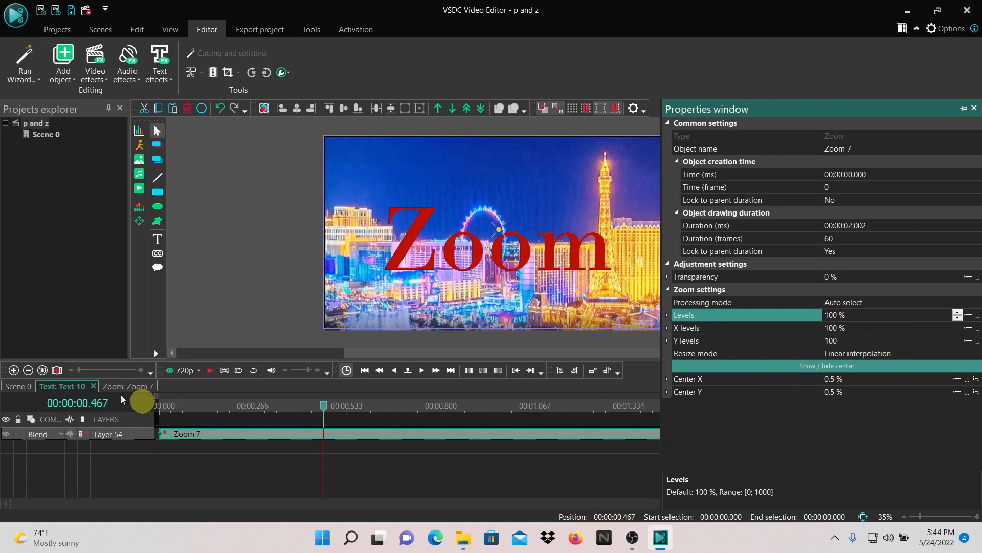
left_click(15, 388)
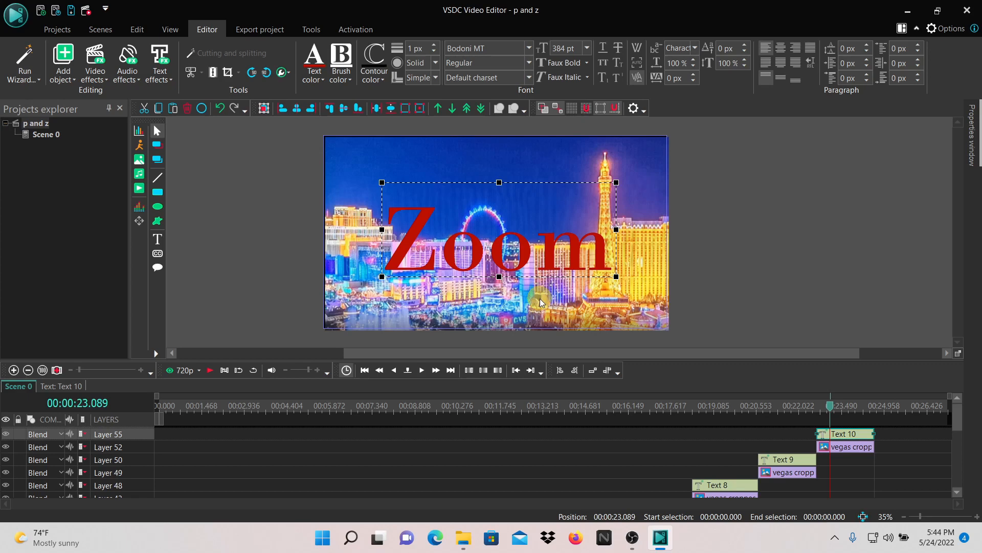
Step: Apply the Zoom transform effect to the last Vegas image for the whole parent duration, with its end position locked
left_click(850, 450)
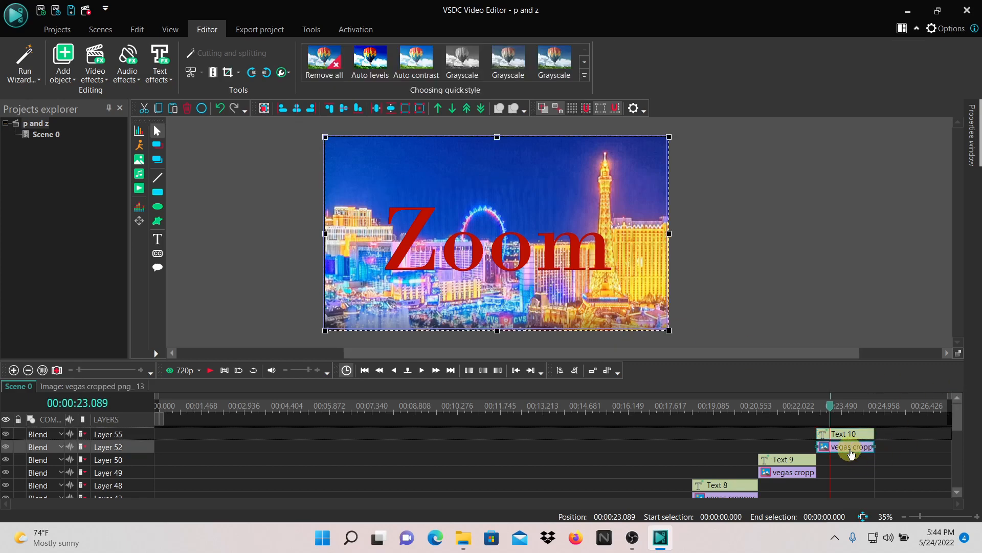
mouse_move(851, 454)
double_click(851, 449)
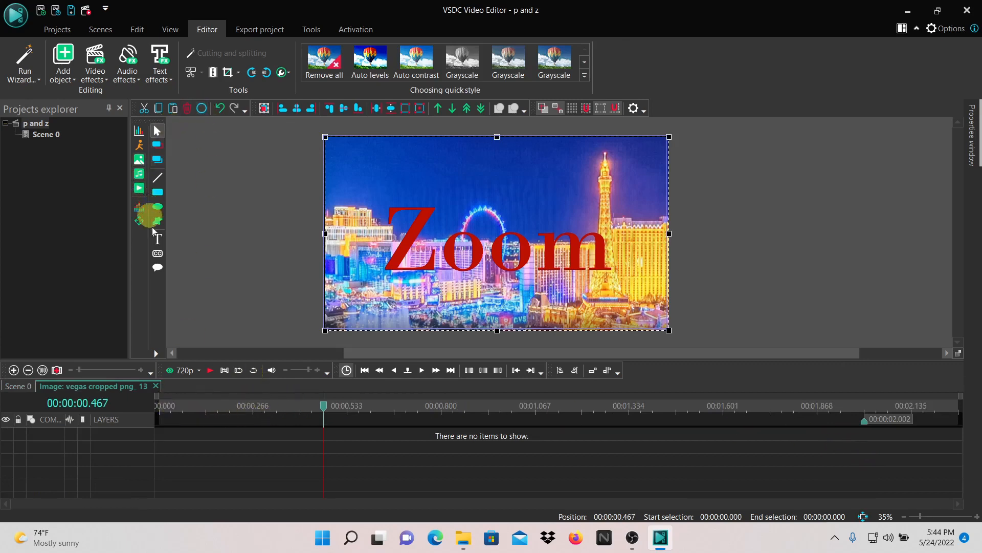
left_click(94, 72)
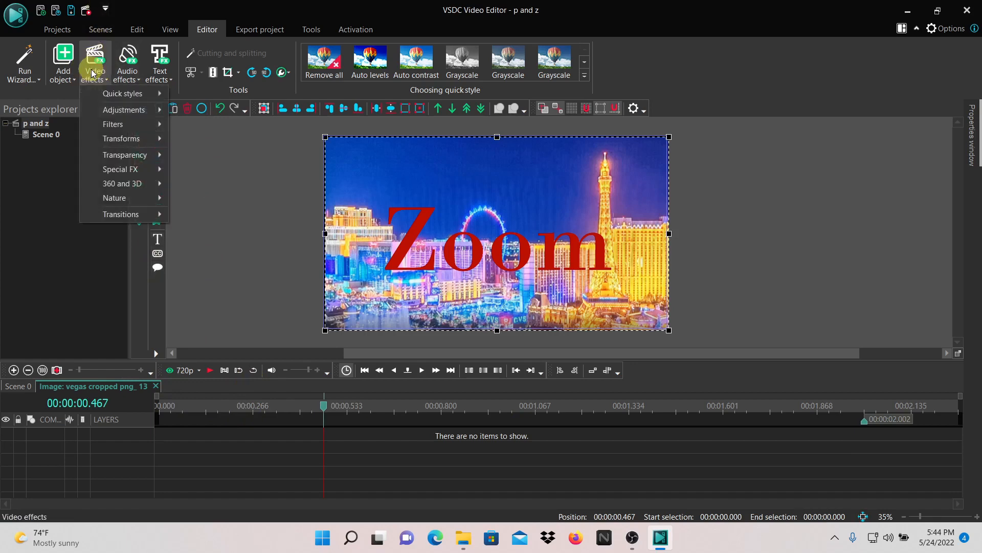
mouse_move(119, 146)
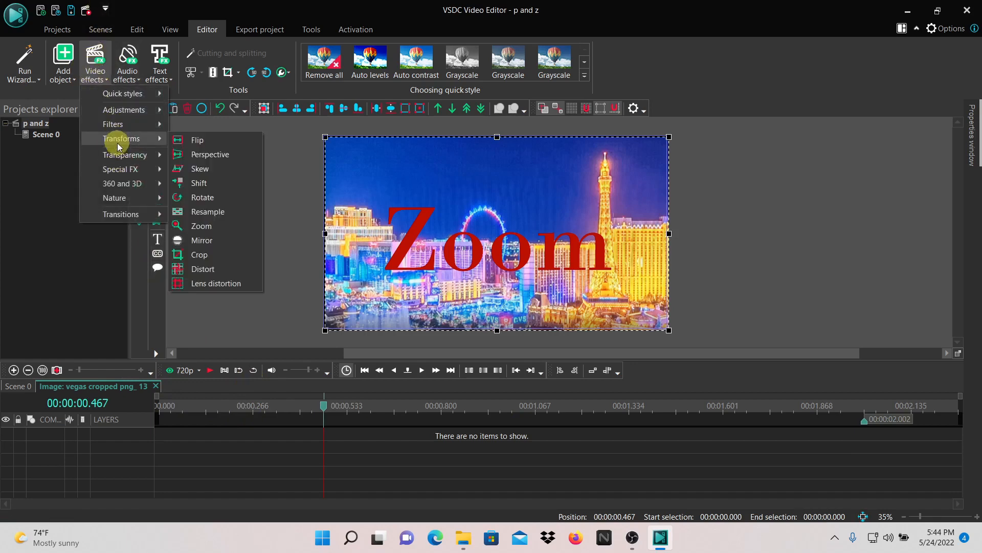
left_click(207, 227)
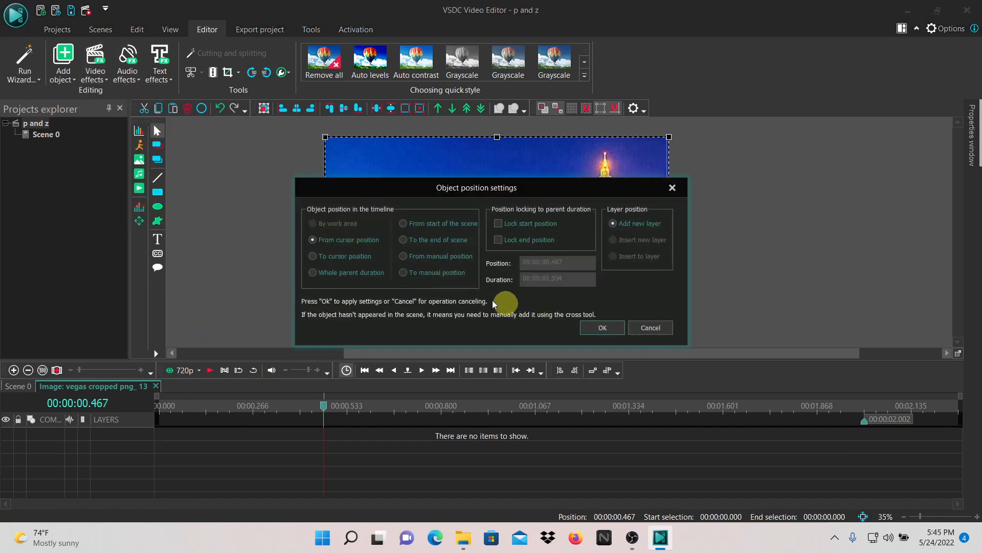
left_click(314, 280)
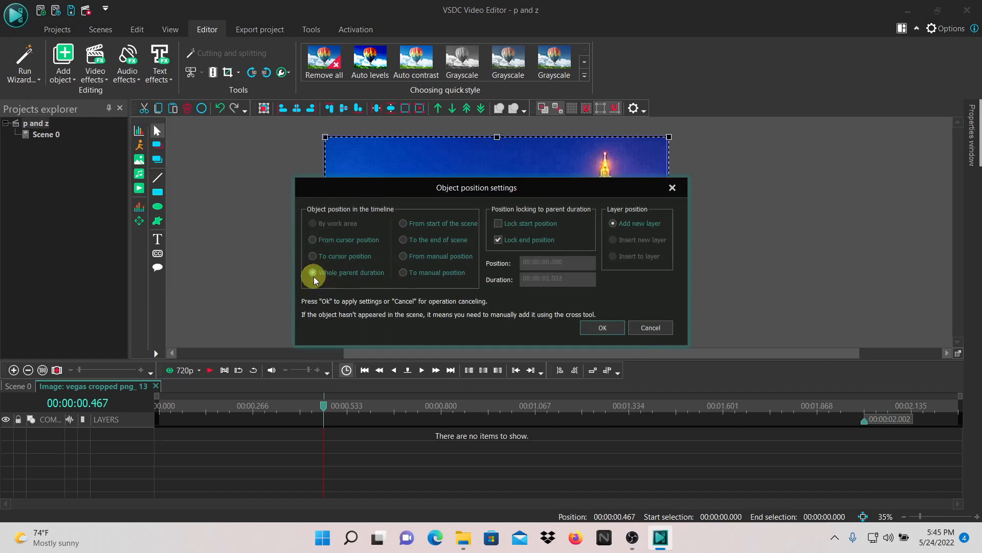
left_click(597, 328)
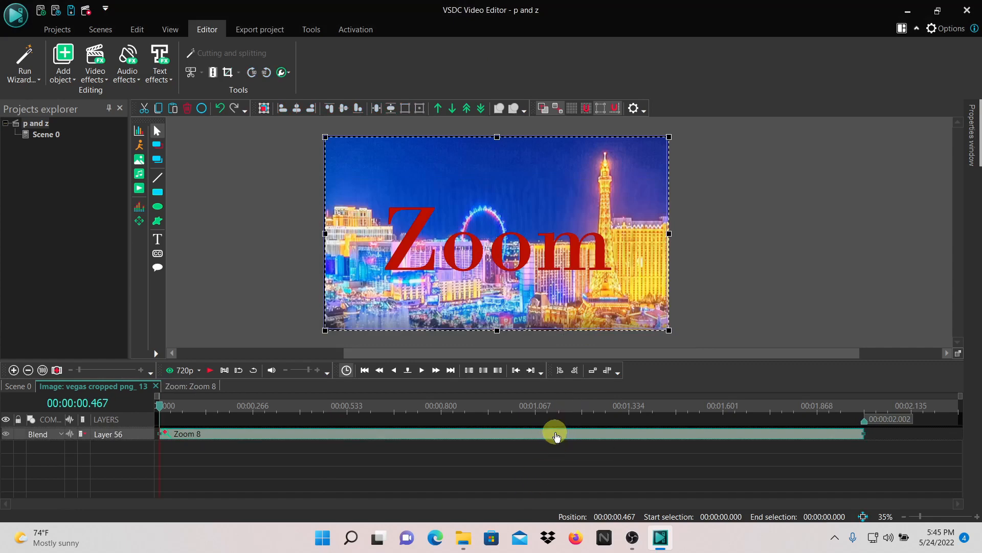
Step: Set the last Vegas image's Zoom effect Levels to change linearly from 100 to 0 %, and preview the result
right_click(557, 434)
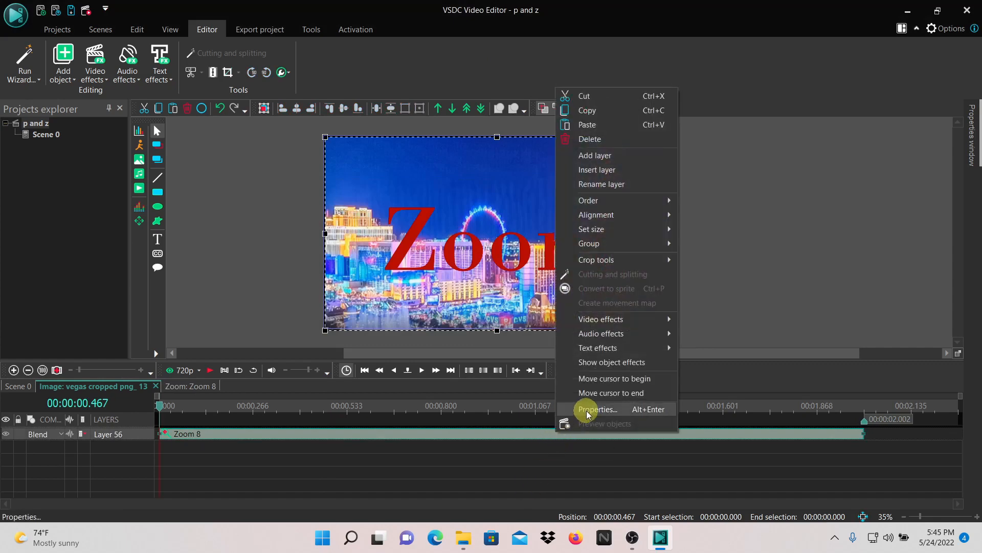
left_click(588, 409)
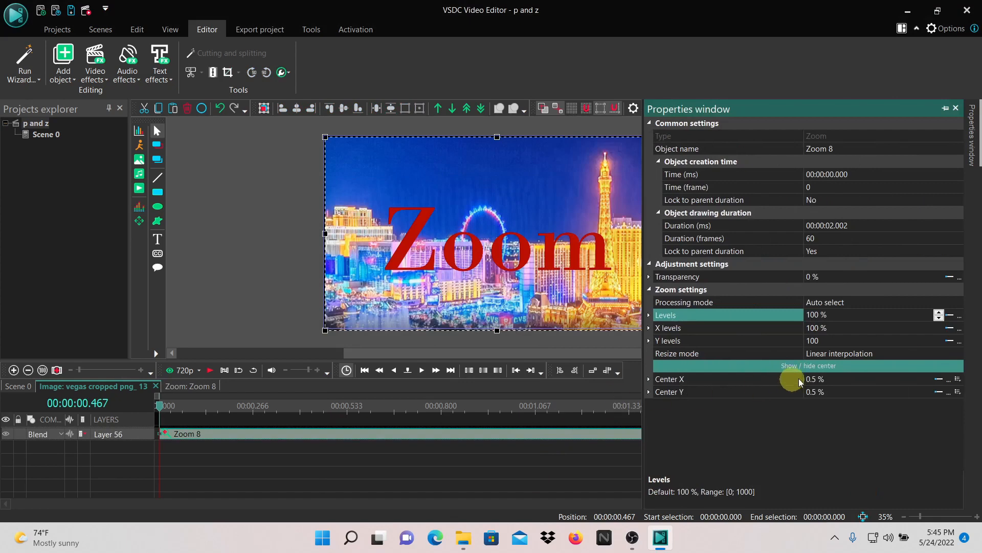
double_click(821, 316)
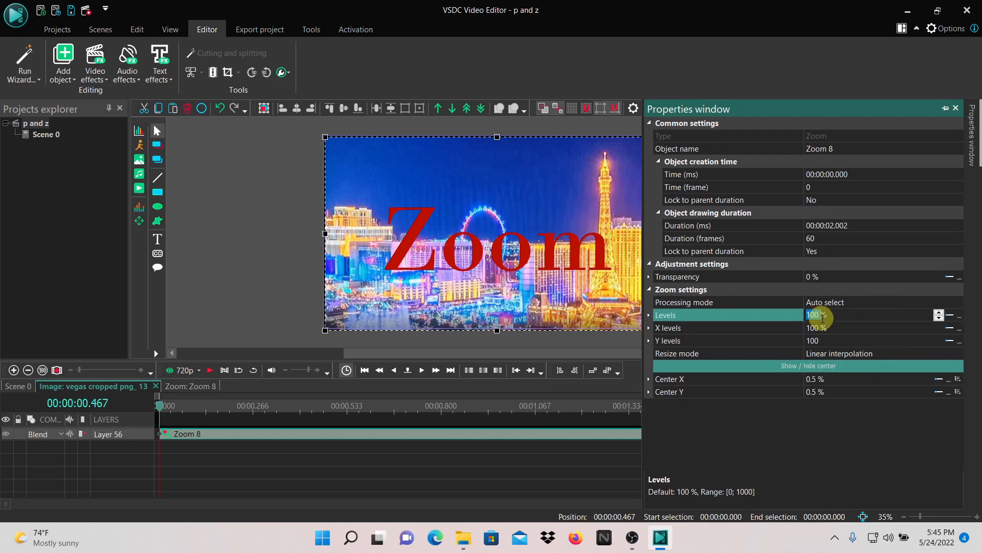
left_click(951, 318)
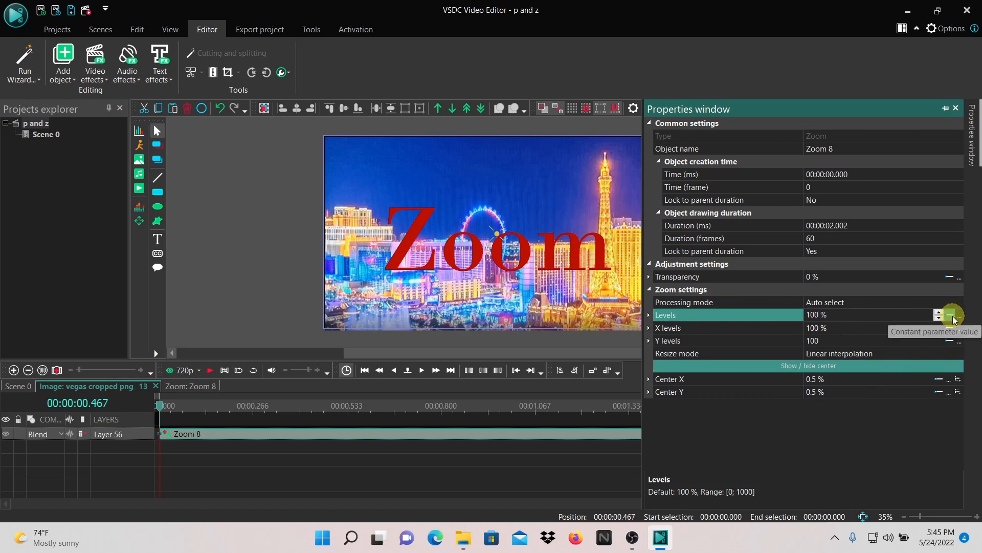
left_click(949, 315)
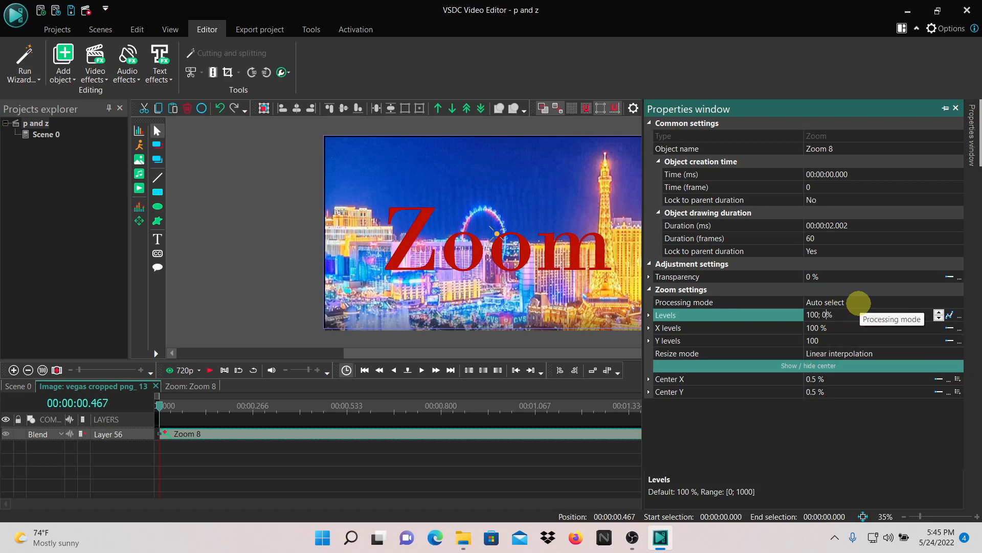
left_click(955, 108)
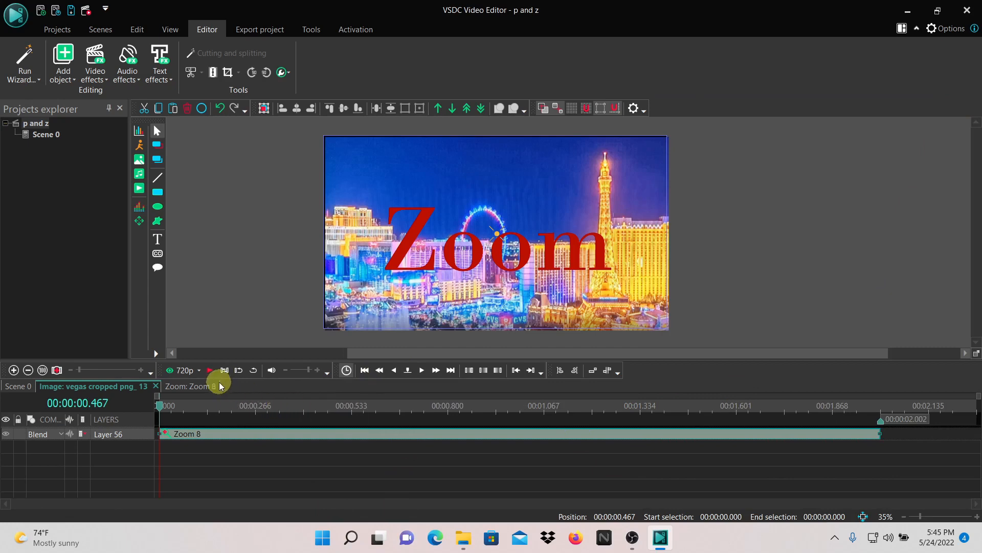
left_click(209, 371)
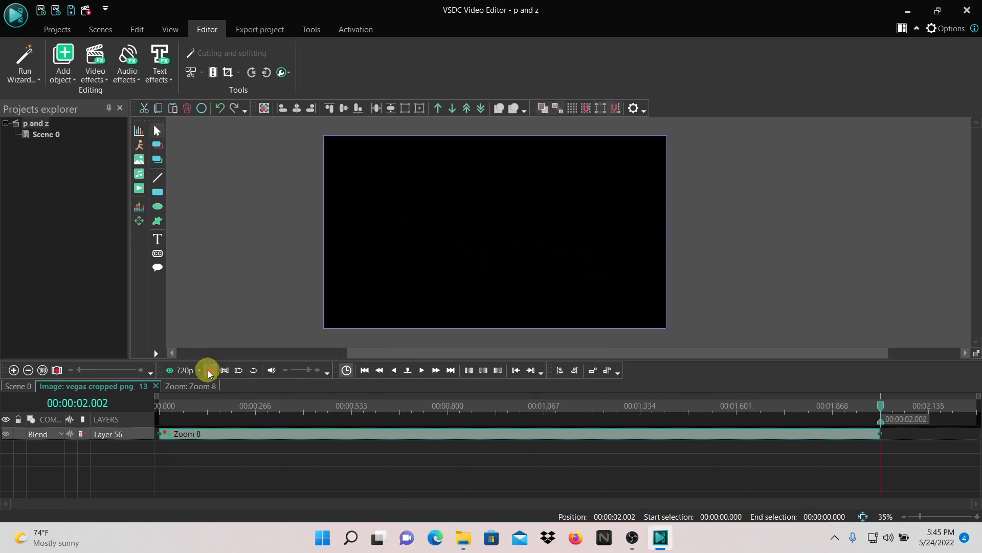
left_click(20, 387)
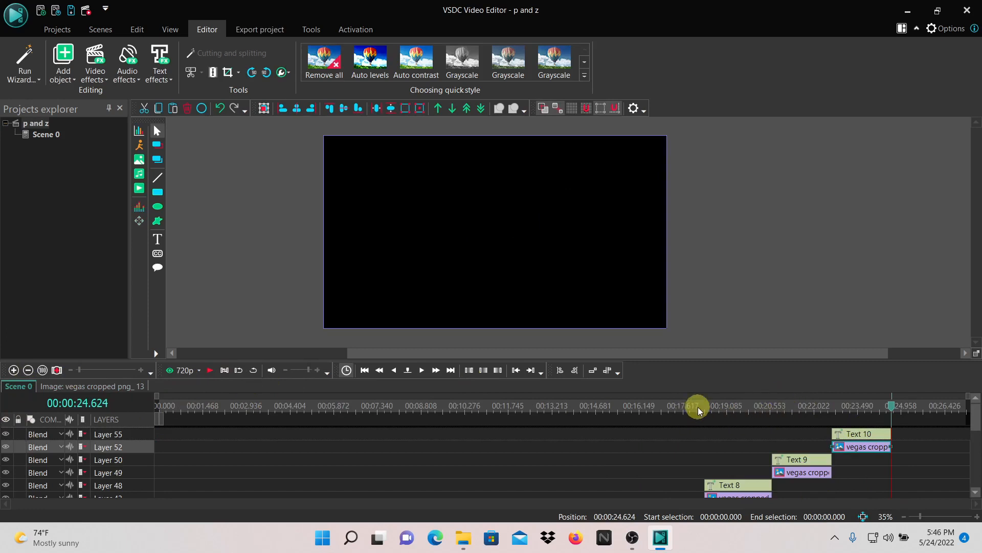
Step: Play the scene from about 15.88 s, and play its opening again from near the start
key("Home")
left_click_drag(686, 357, 683, 287)
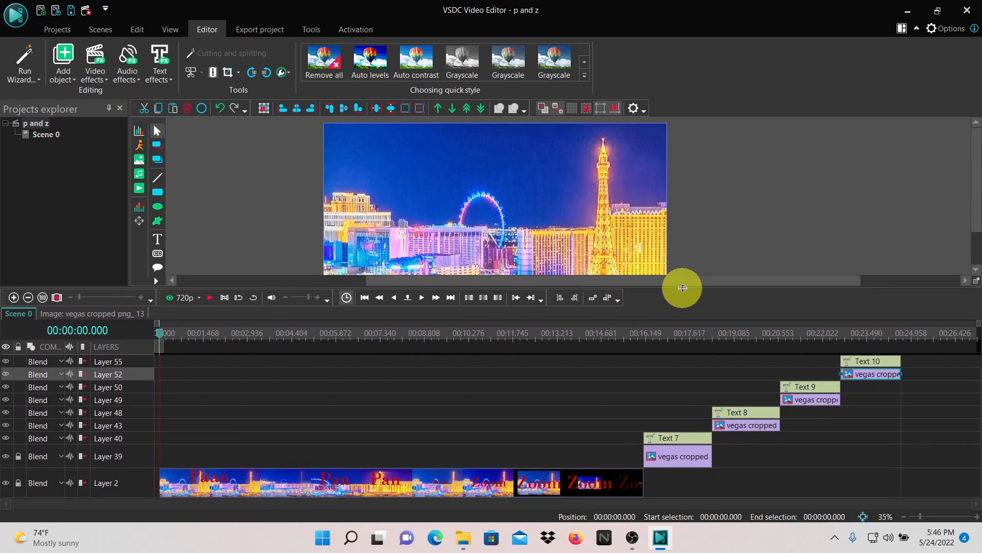
left_click(637, 330)
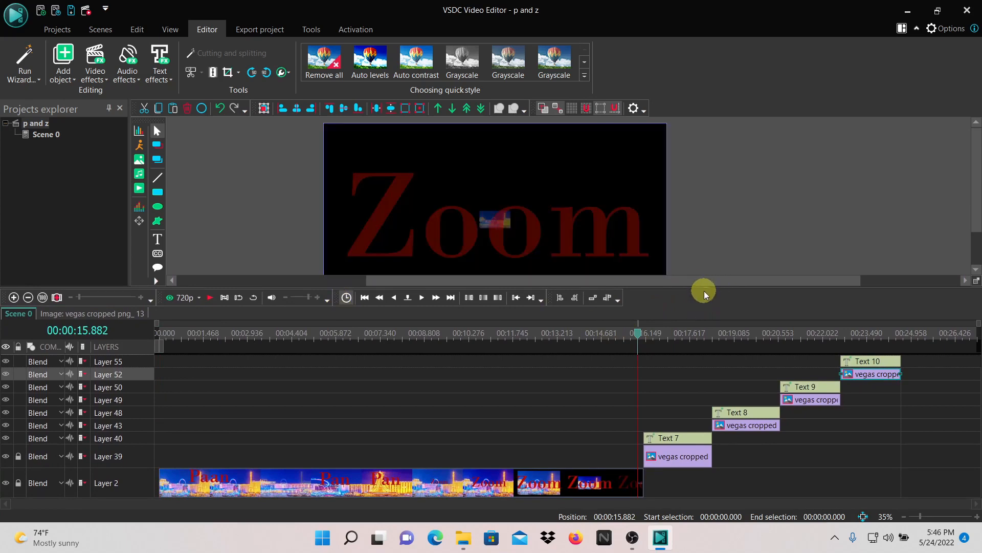
left_click_drag(701, 288, 692, 325)
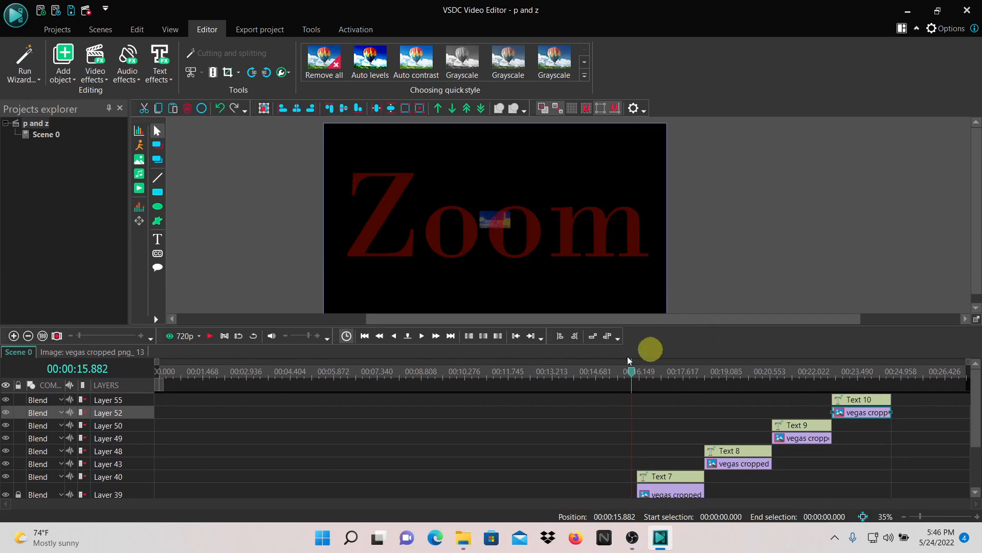
left_click(208, 336)
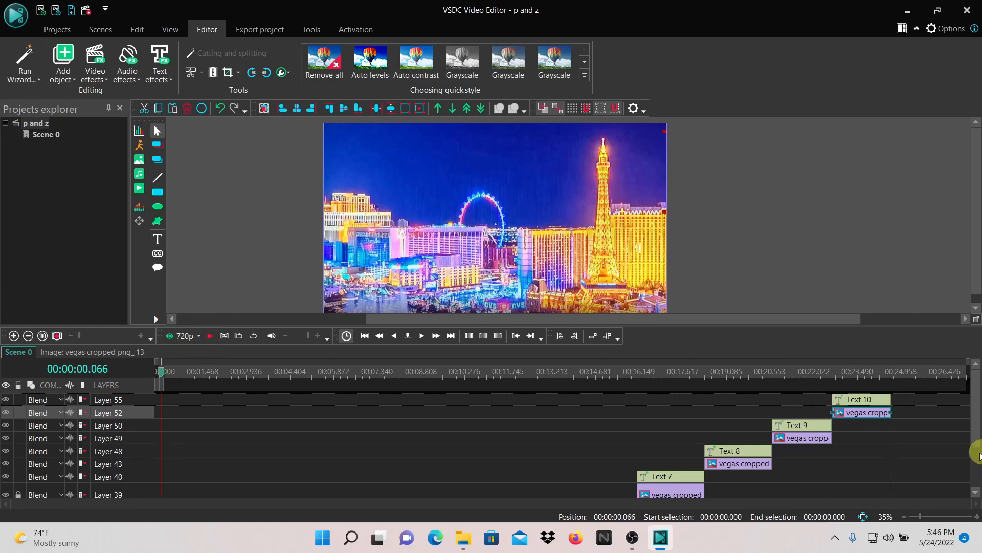
left_click_drag(978, 393, 978, 431)
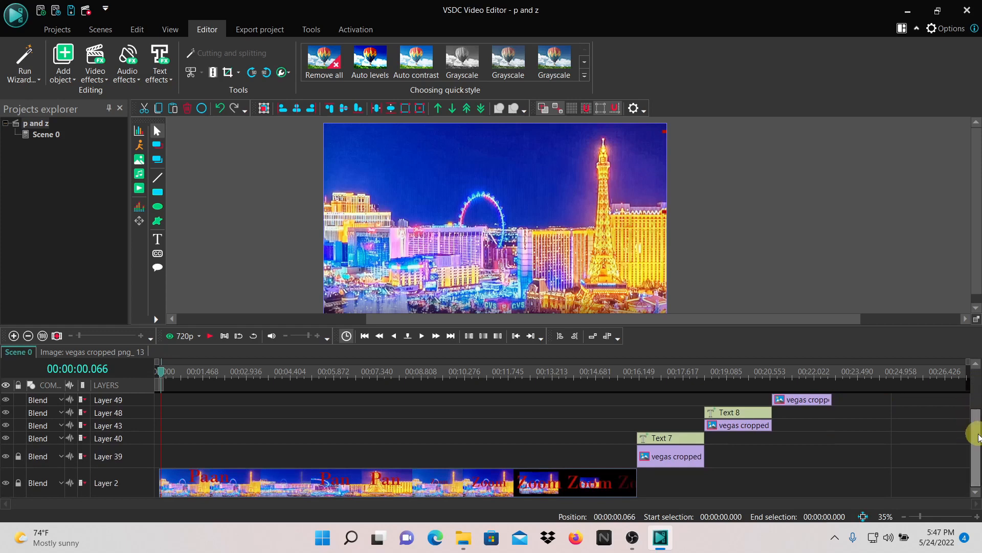
left_click(210, 337)
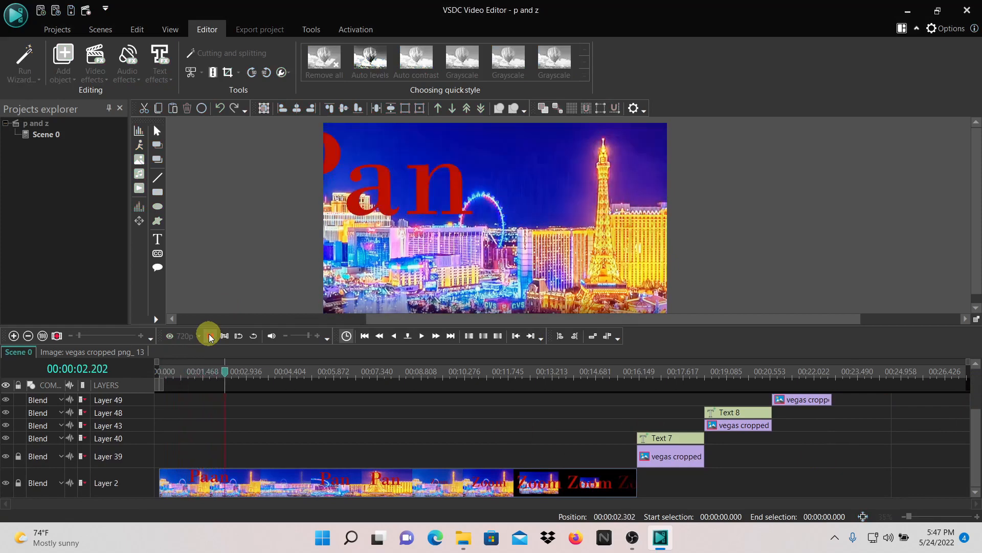
left_click(210, 336)
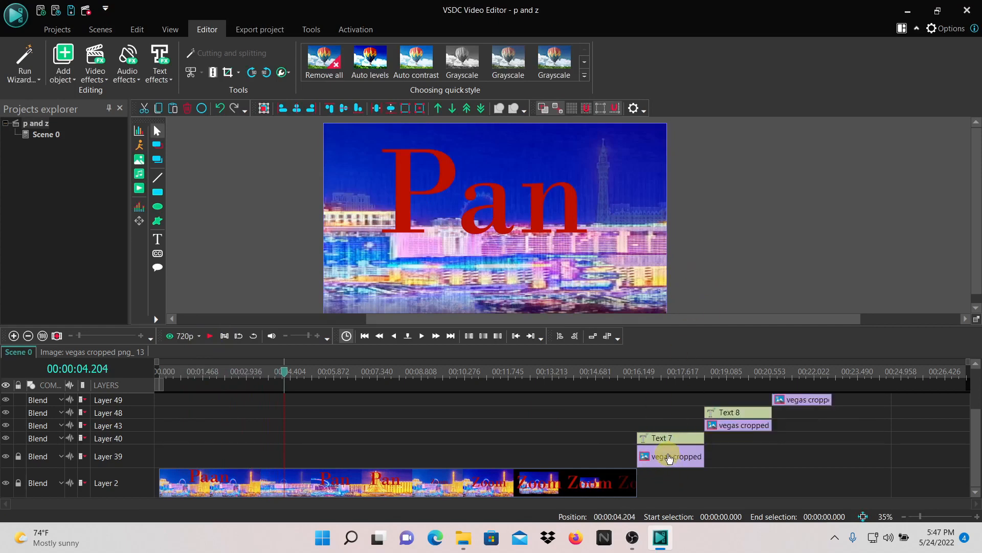
Step: Apply the Auto levels adjustment to the Vegas image beneath Text 7 for the whole parent duration, with its end position locked
mouse_move(669, 458)
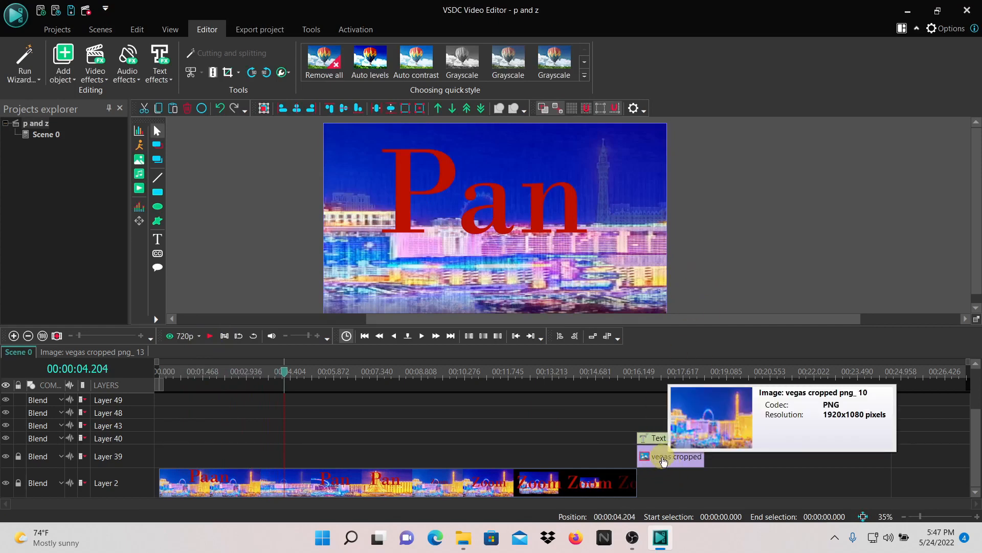
left_click(669, 374)
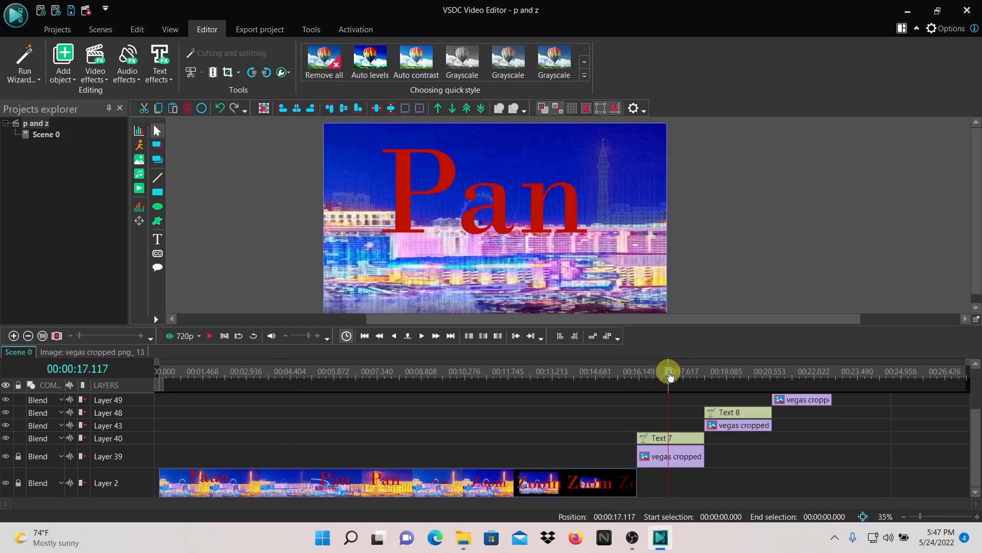
double_click(675, 460)
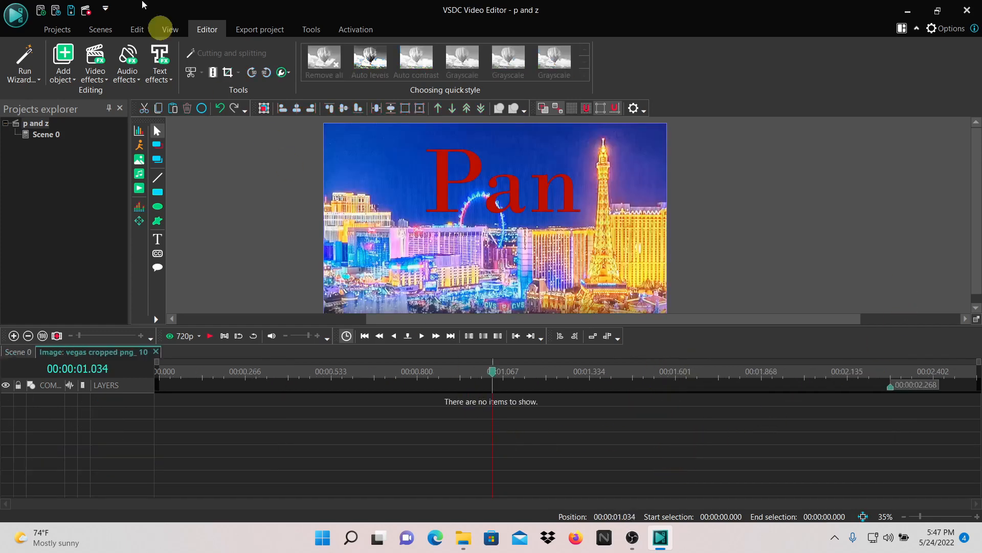
left_click(101, 76)
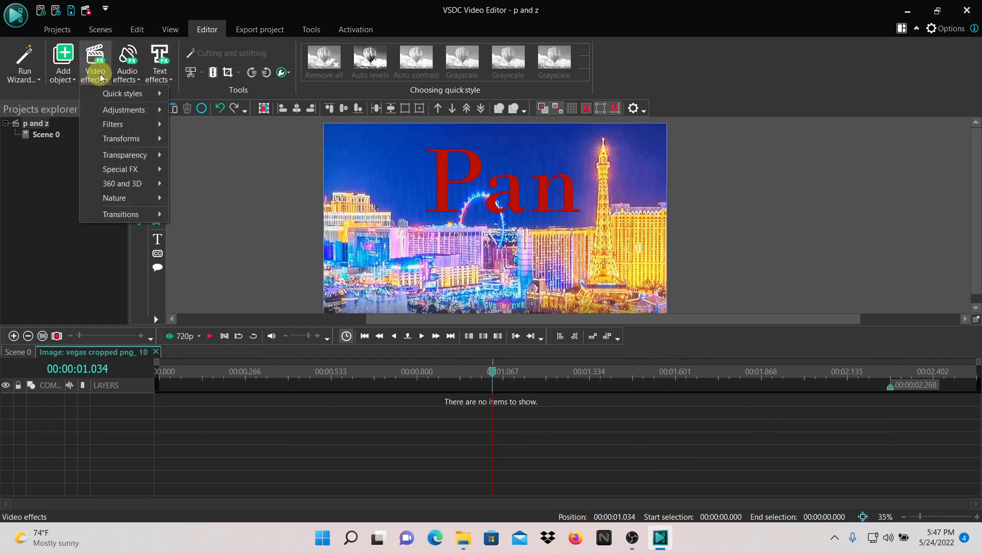
mouse_move(110, 115)
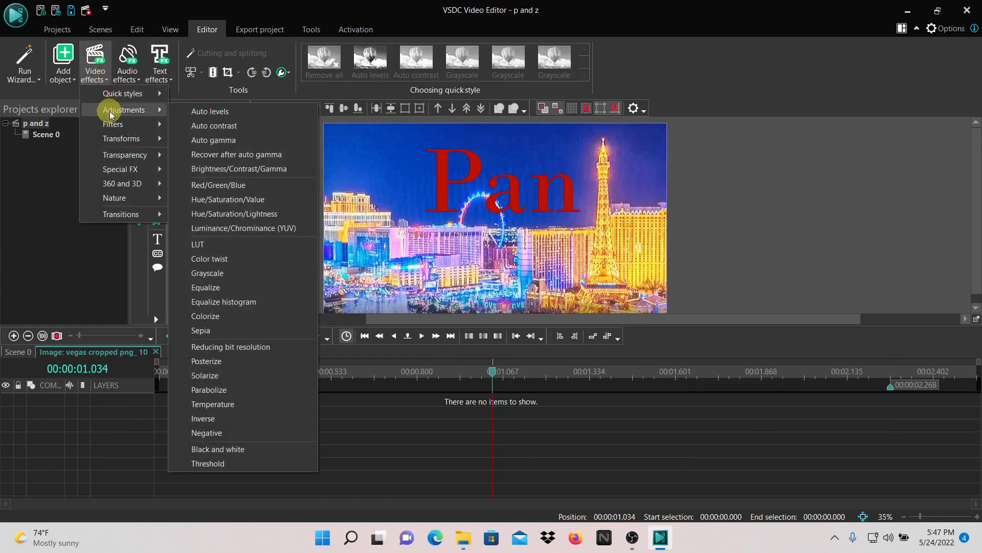
left_click(205, 110)
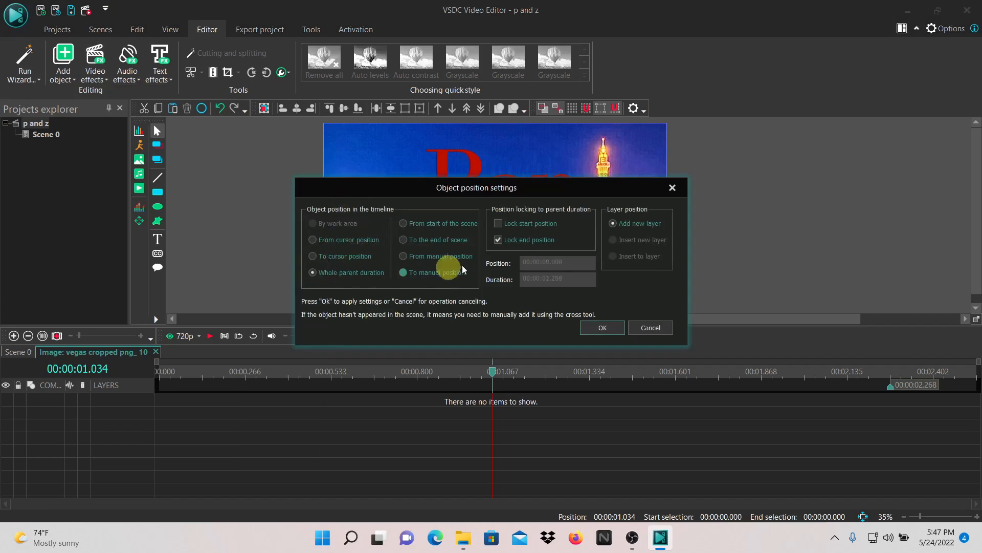
left_click(602, 330)
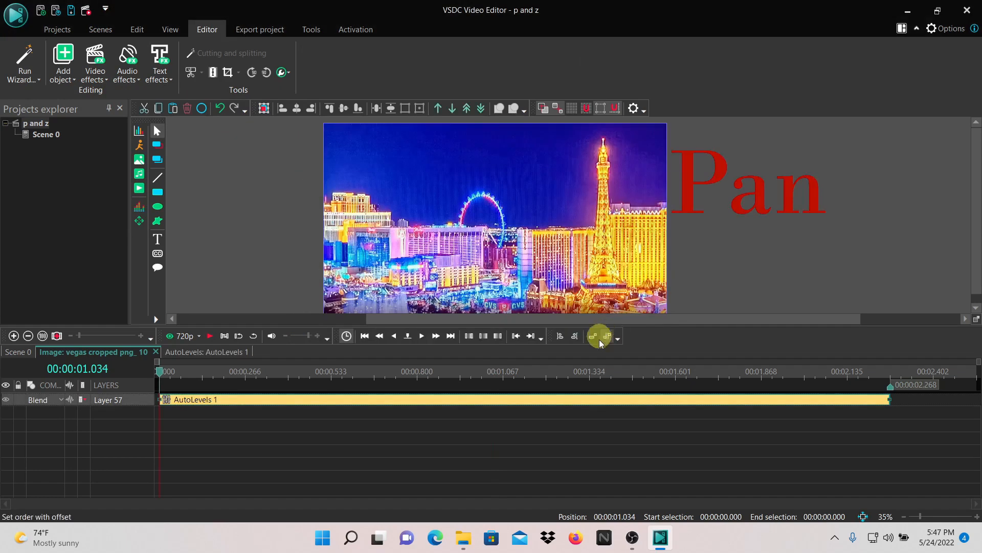
Step: Apply the ZigZag 1 curve template to the Transparency of the AutoLevels effect on the Vegas image beneath Text 7
right_click(673, 402)
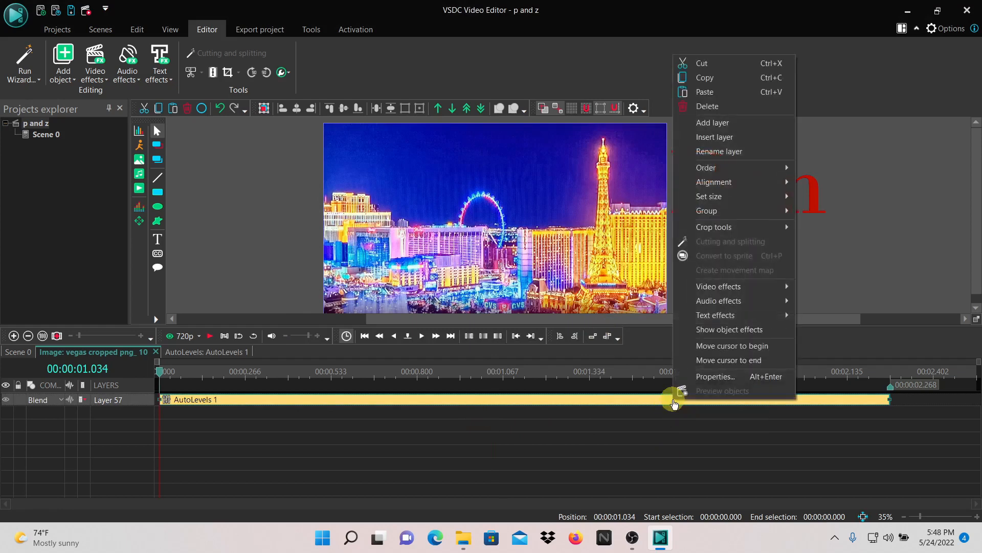
left_click(697, 378)
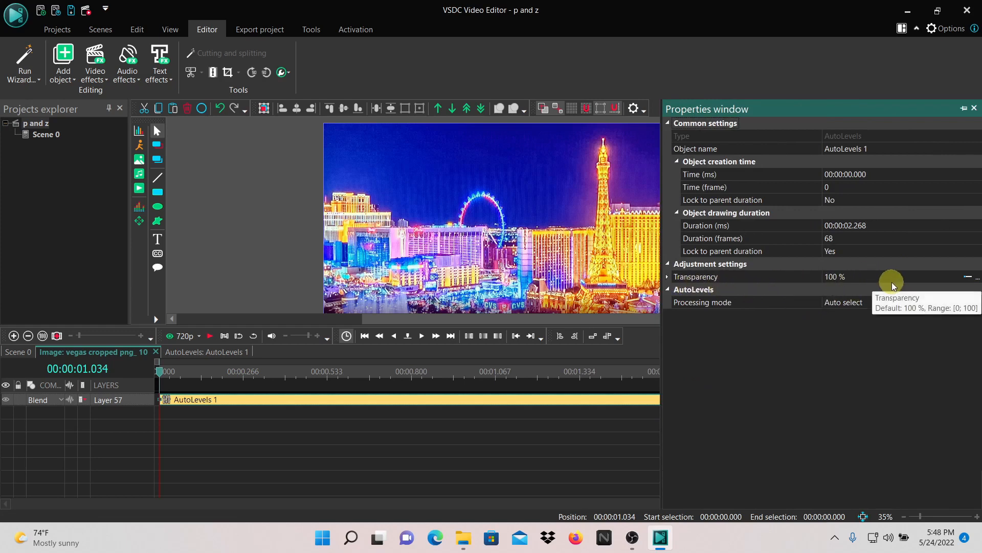
left_click(969, 280)
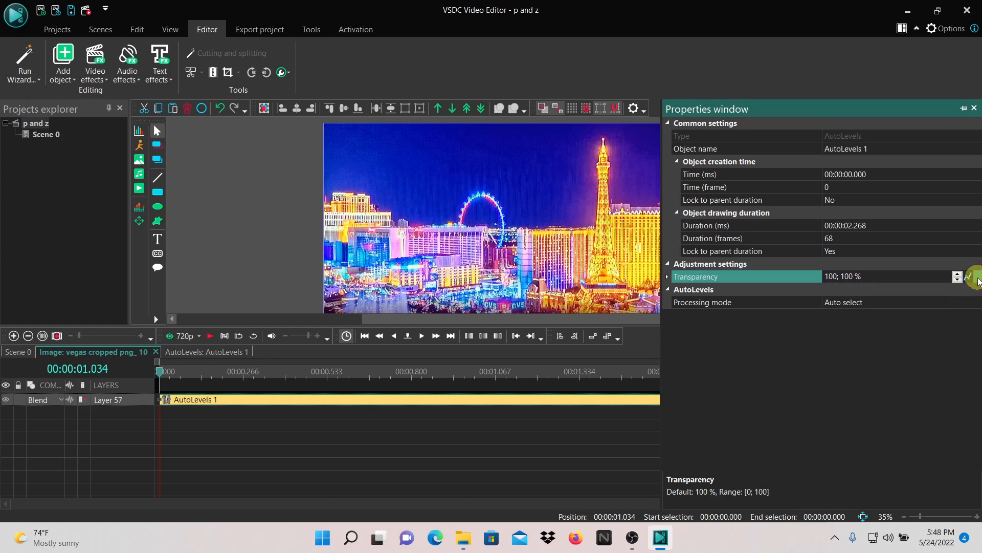
left_click(973, 279)
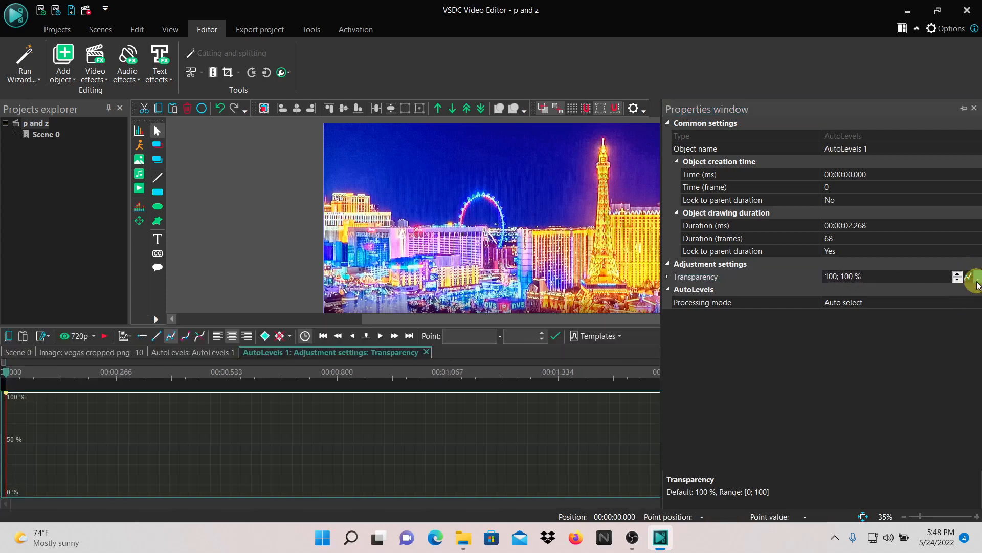
left_click(973, 112)
left_click(974, 109)
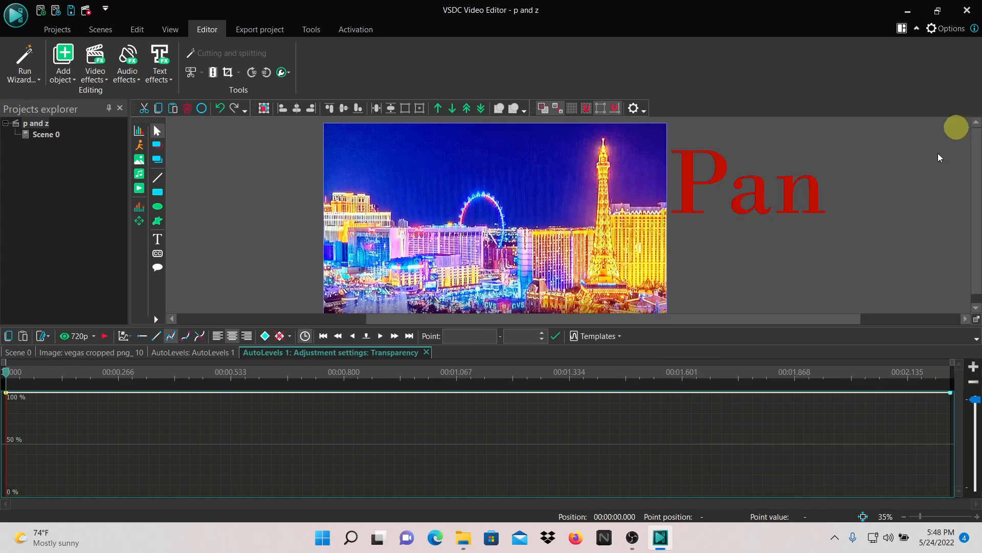
left_click(619, 337)
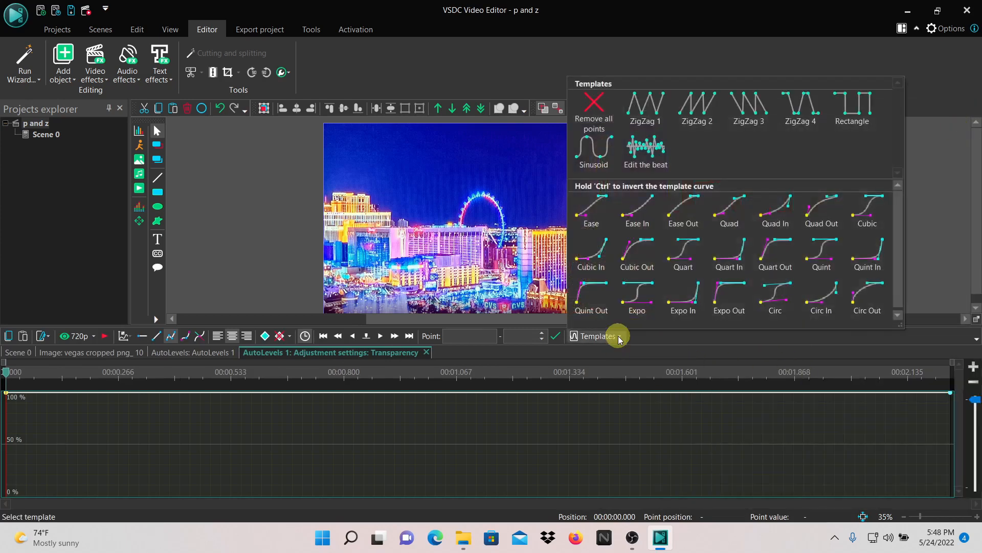
left_click(644, 107)
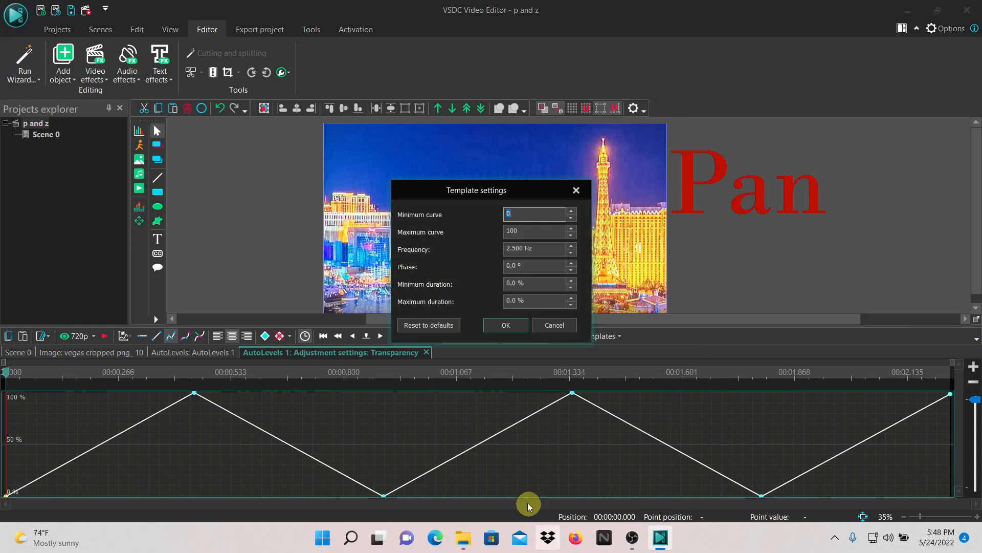
Step: Set the ZigZag template's frequency to 50 Hz, keeping the curve between 0 and 100, and preview the result
left_click(509, 249)
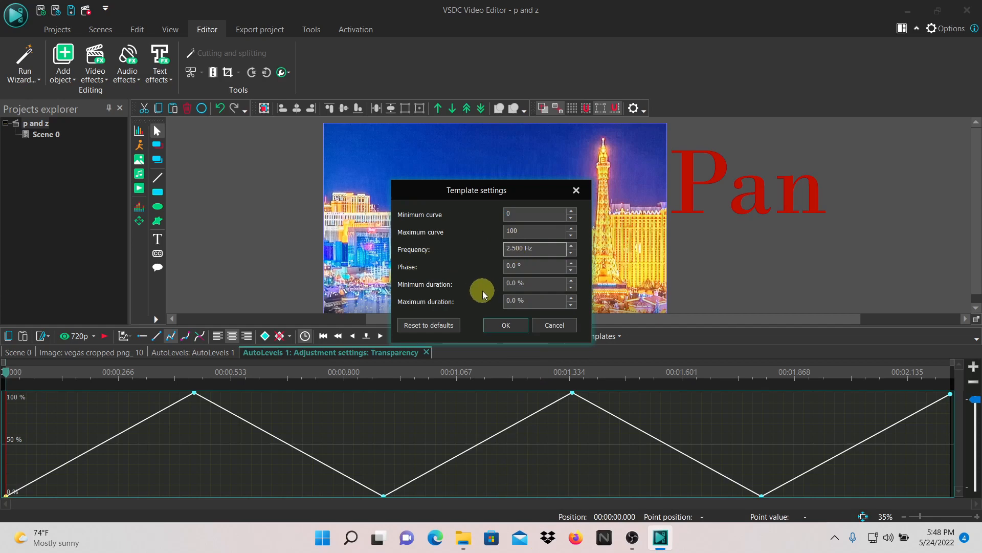
key("BackSpace")
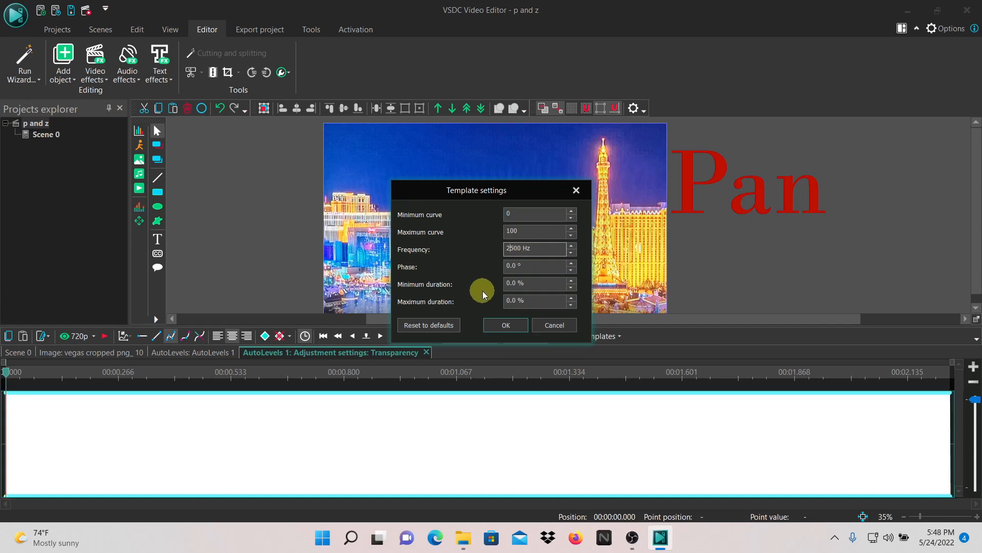
key("BackSpace")
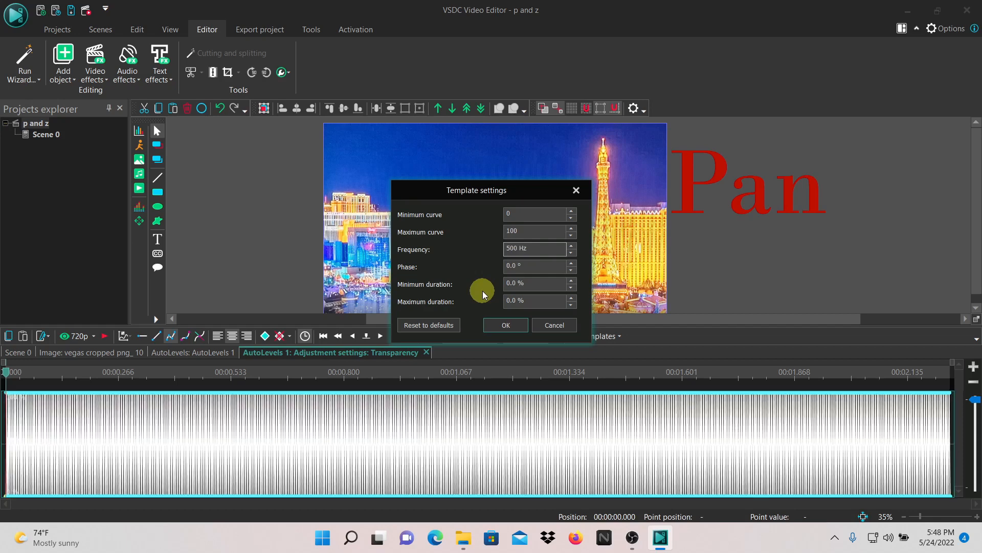
type("50")
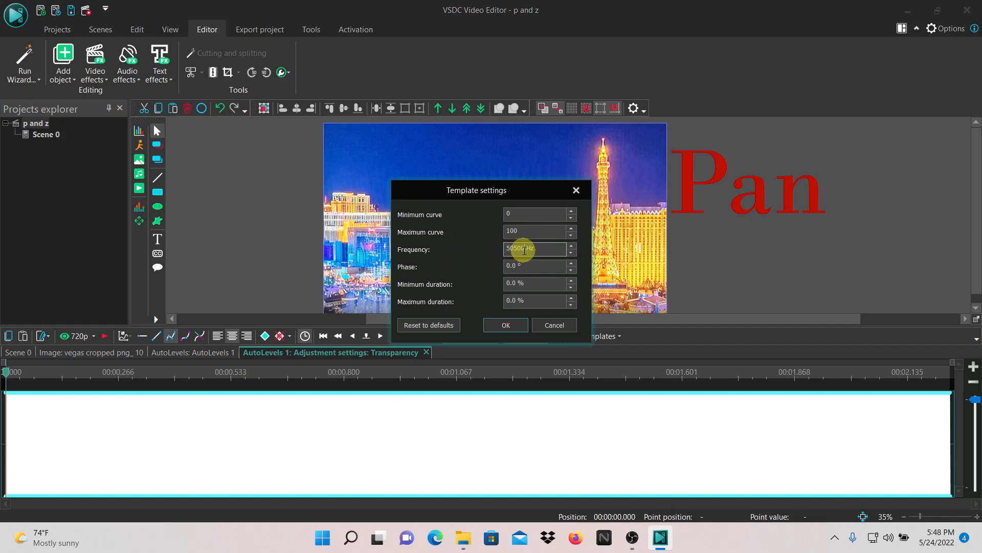
key("BackSpace")
key("BackSpace")
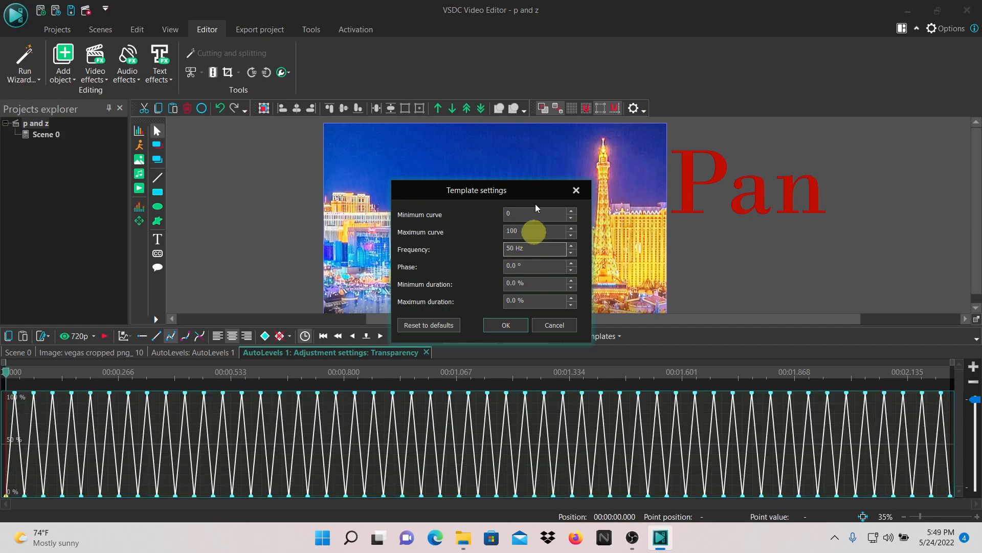
left_click(507, 326)
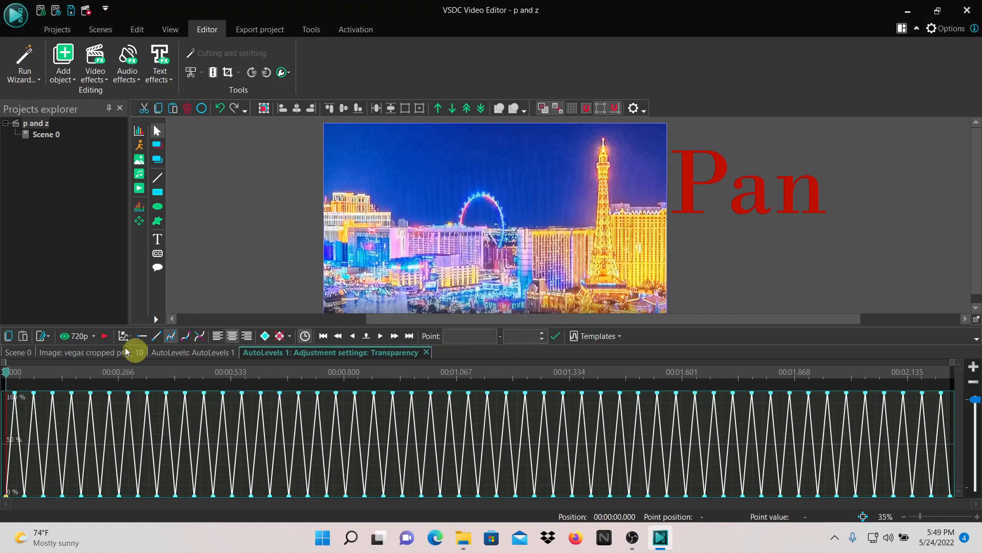
left_click(104, 338)
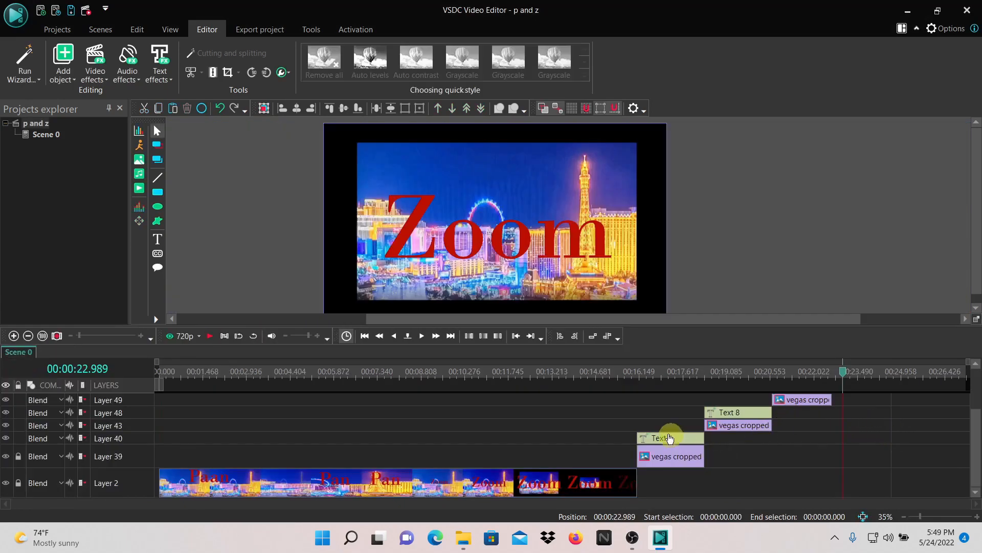
Step: Copy the AutoLevels effect from the Vegas image beneath Text 7 and return to the main scene
left_click(652, 379)
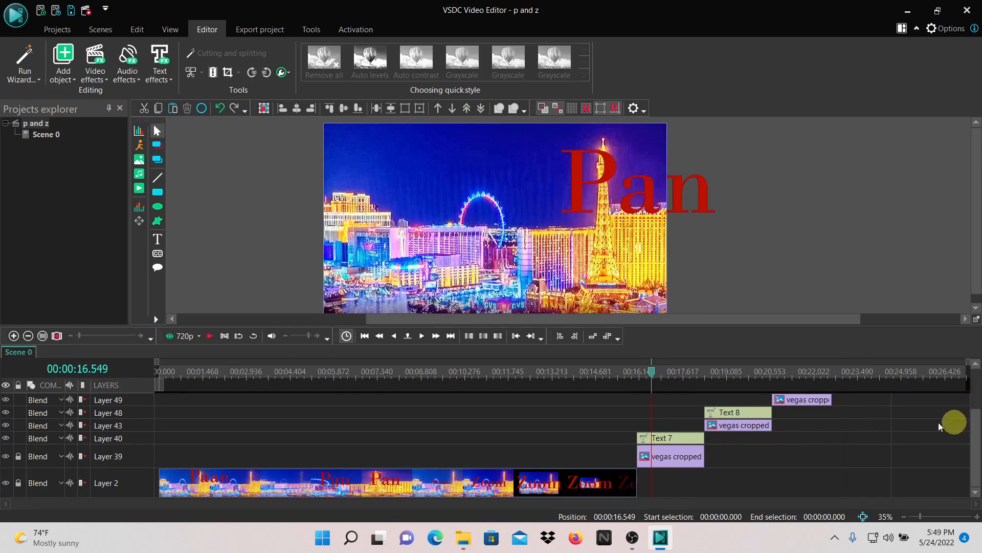
double_click(671, 458)
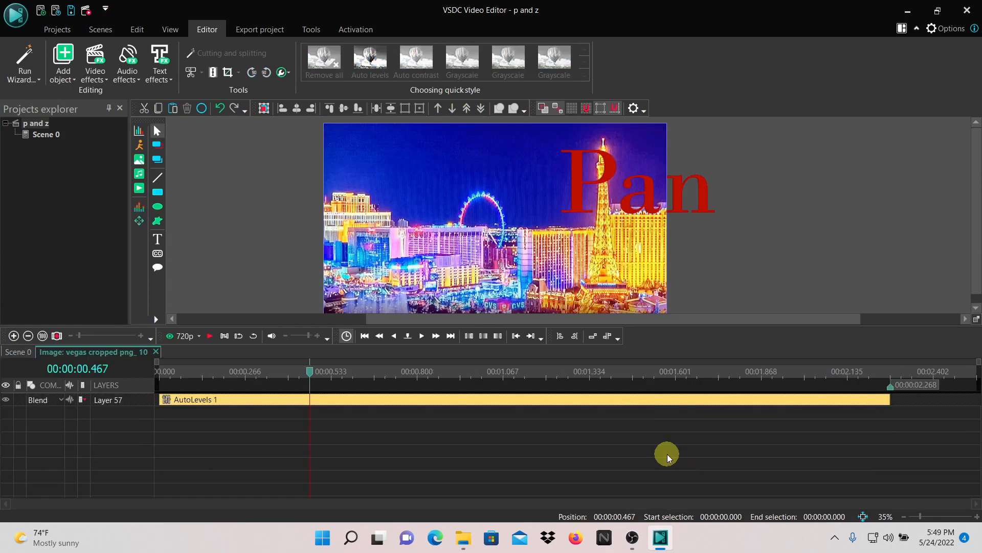
left_click(533, 399)
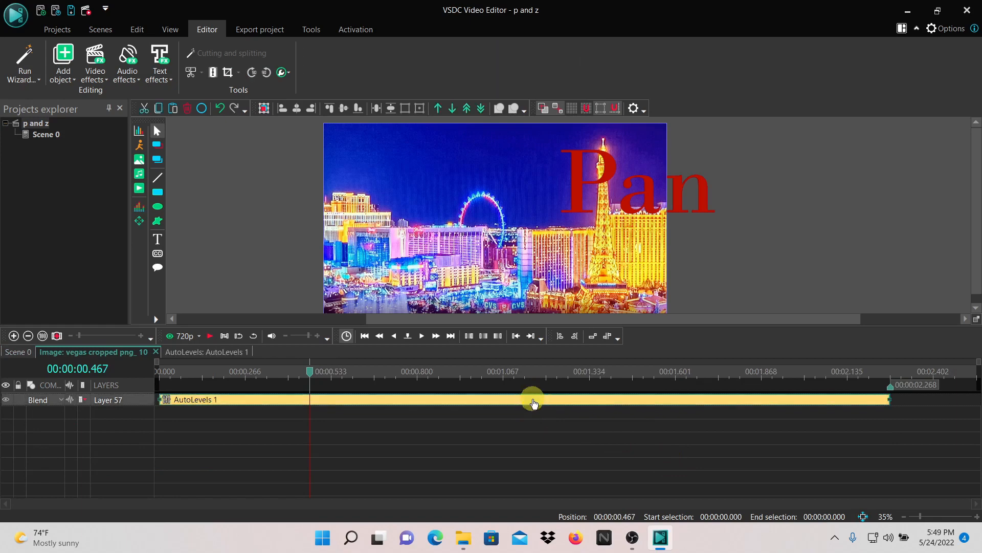
right_click(532, 398)
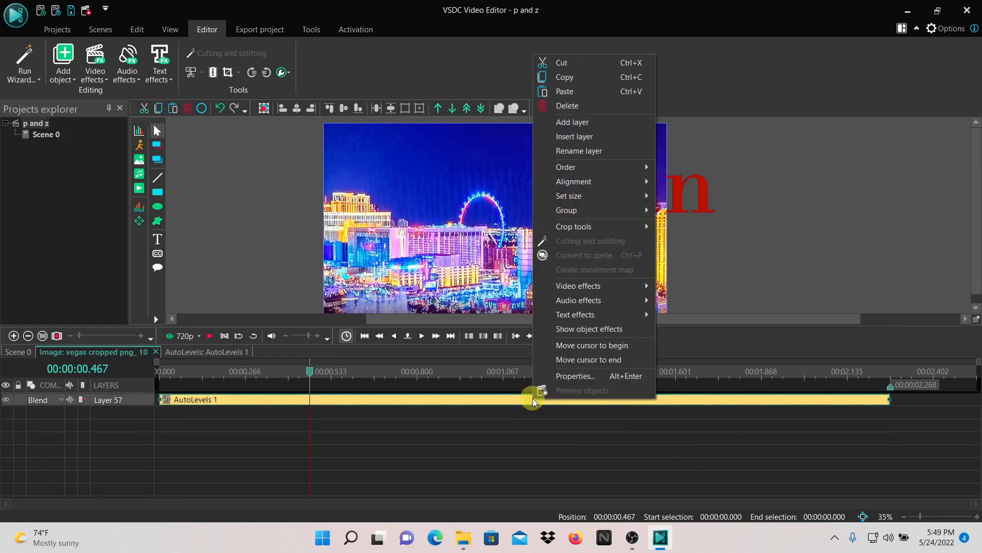
left_click(562, 79)
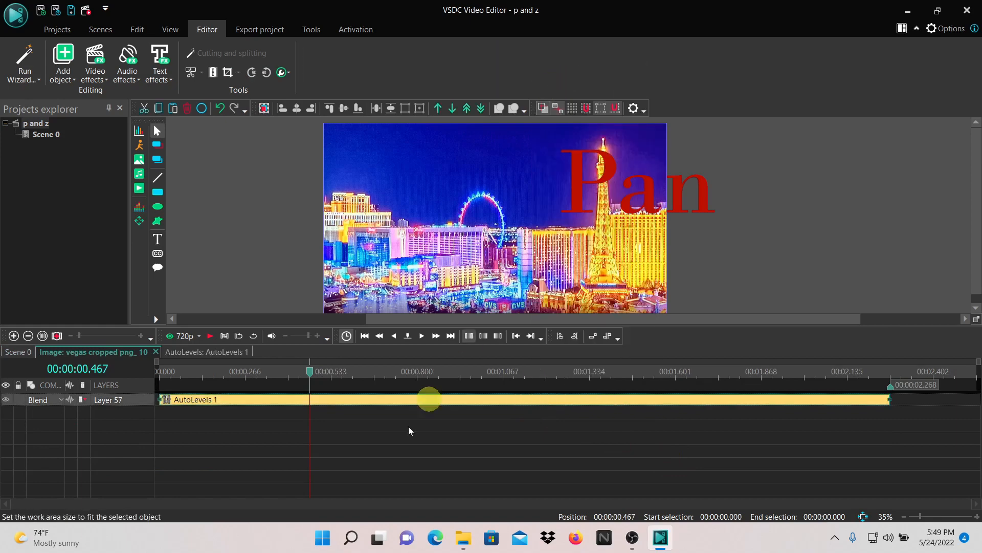
left_click(27, 350)
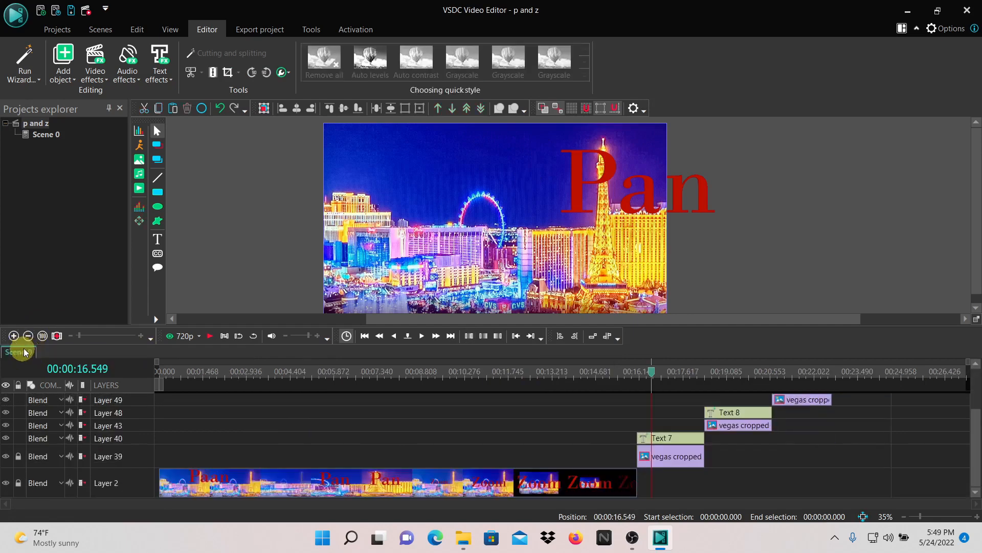
Step: Paste the AutoLevels effect into the Vegas image beneath Text 8, check its layers, and return to the main scene
left_click(735, 430)
double_click(735, 428)
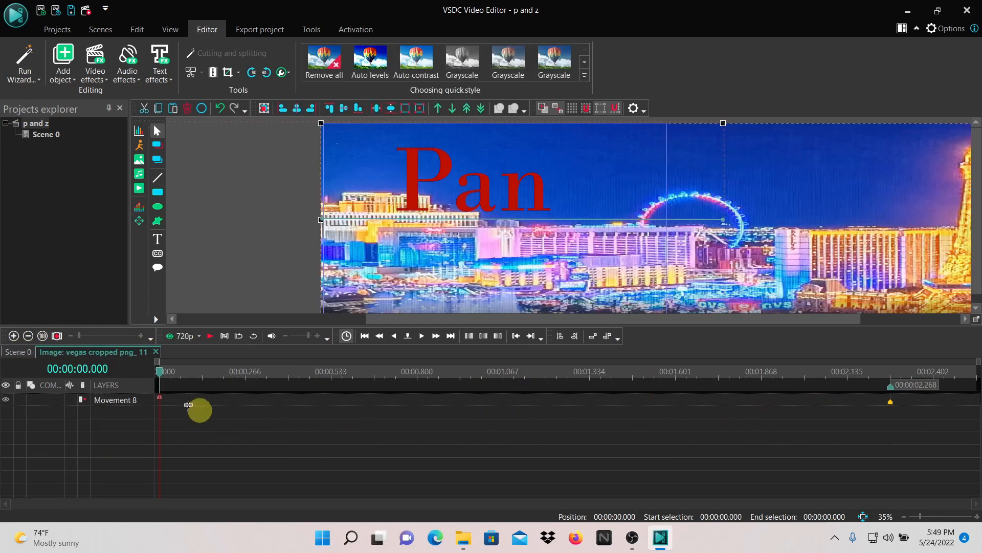
right_click(170, 428)
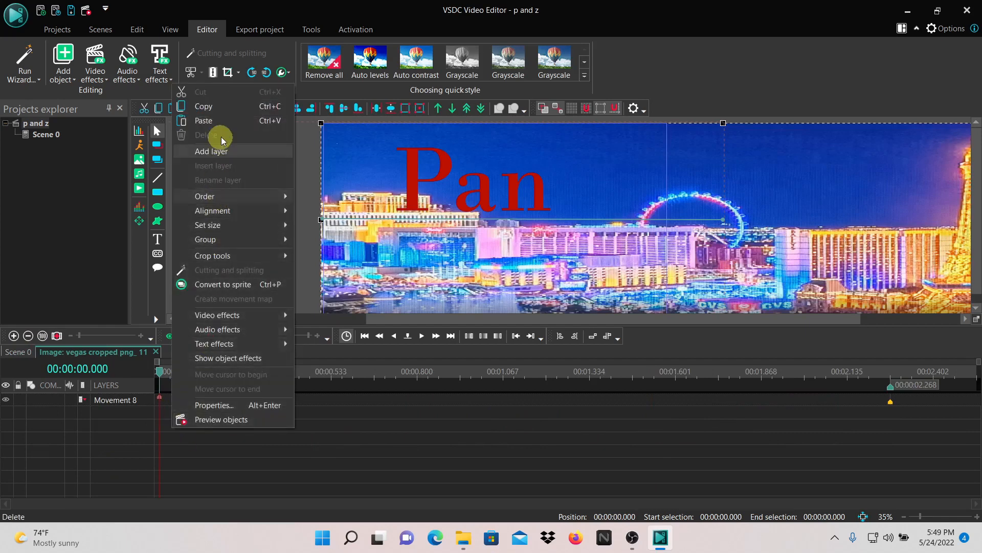
left_click(223, 124)
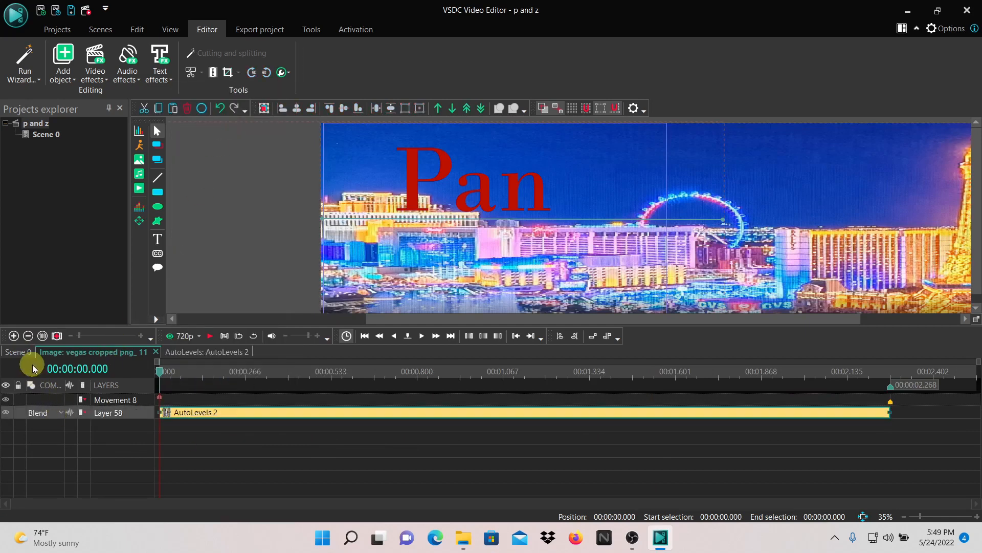
left_click(26, 352)
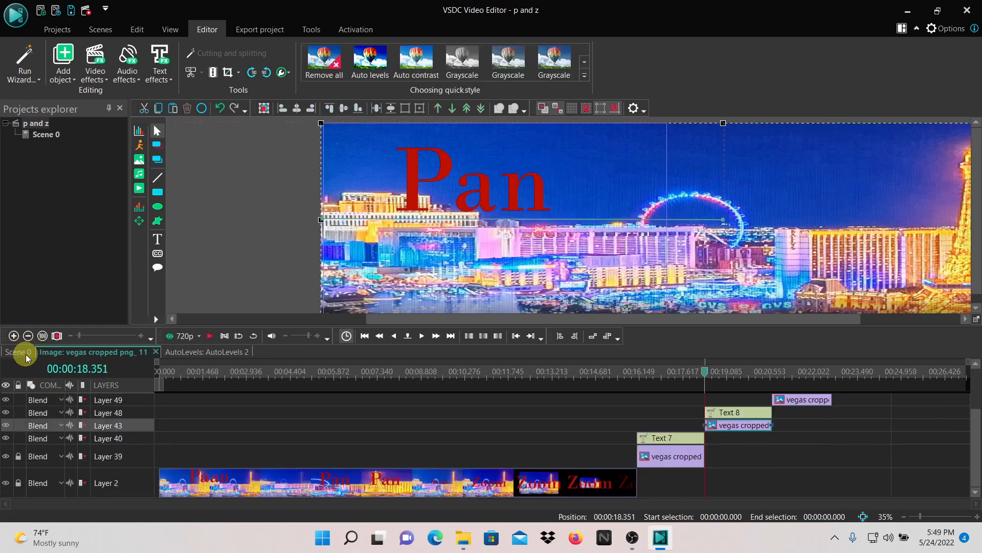
double_click(748, 425)
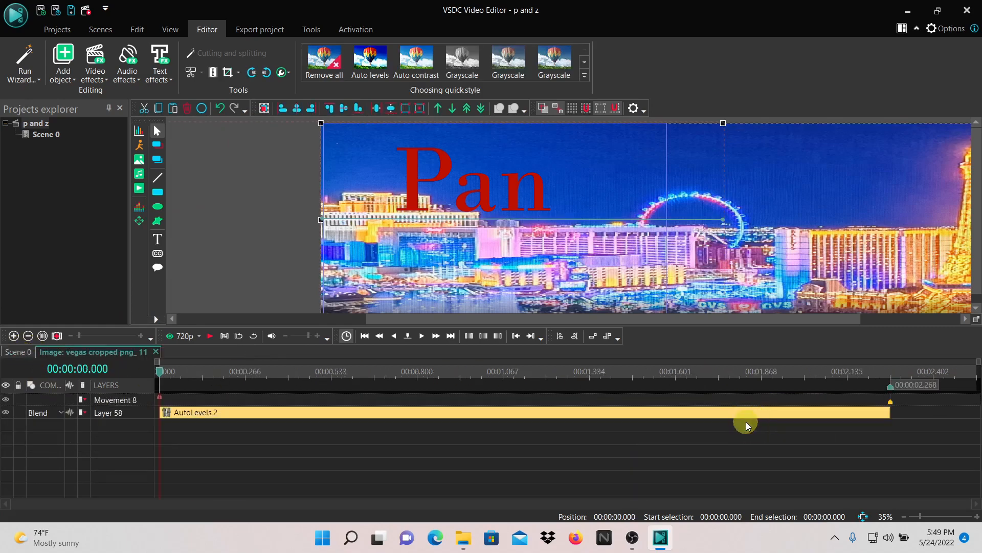
left_click(18, 352)
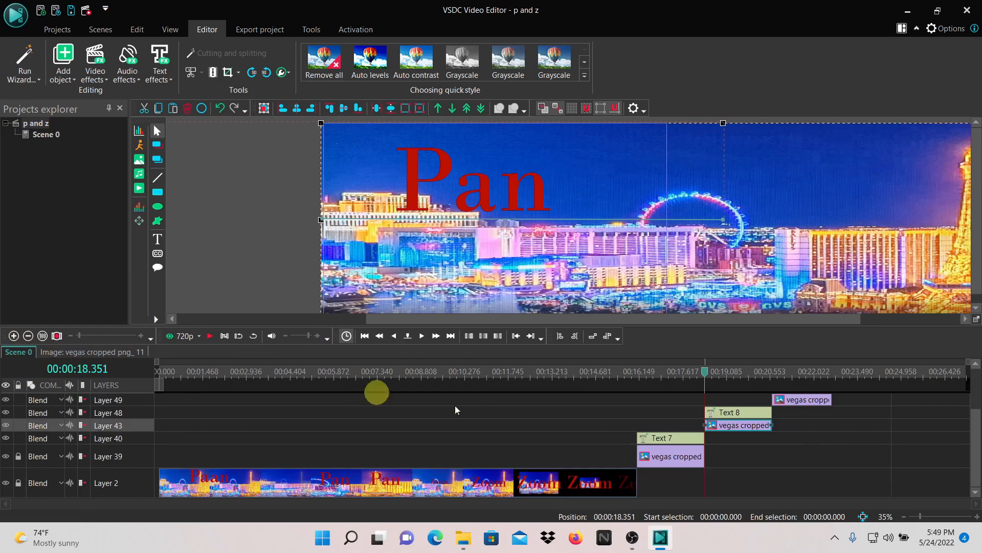
Step: Paste the AutoLevels effect into the Vegas image beneath Text 9 and return to the main scene
double_click(788, 400)
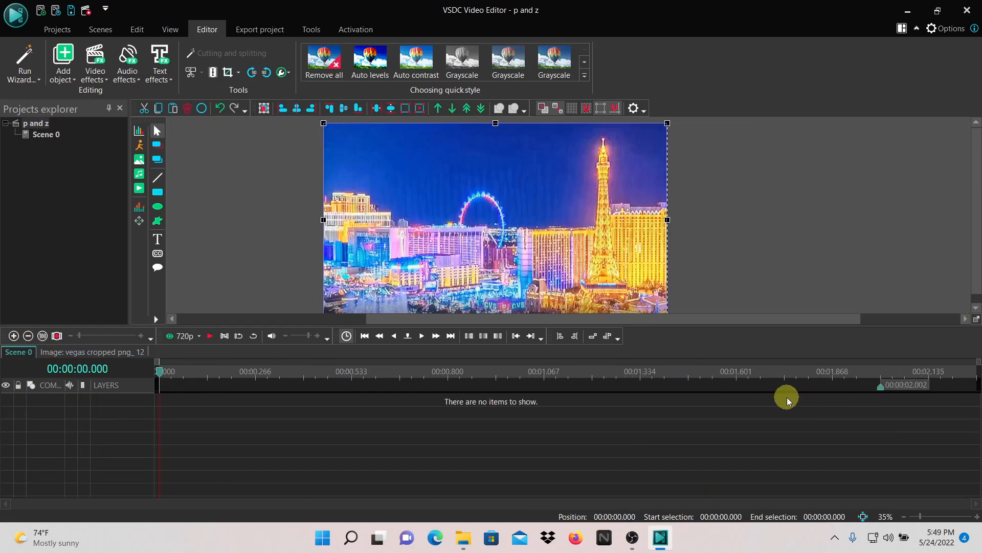
right_click(173, 408)
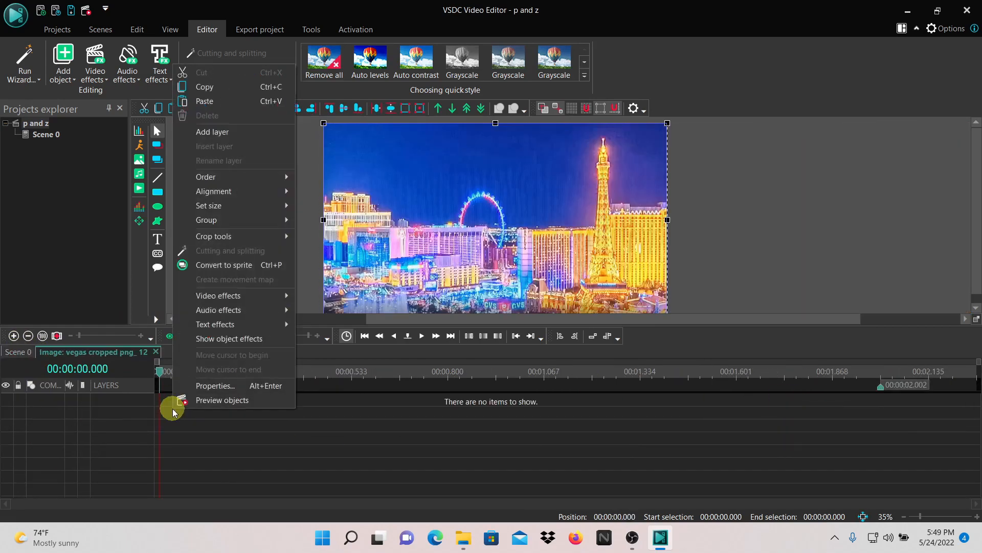
left_click(219, 106)
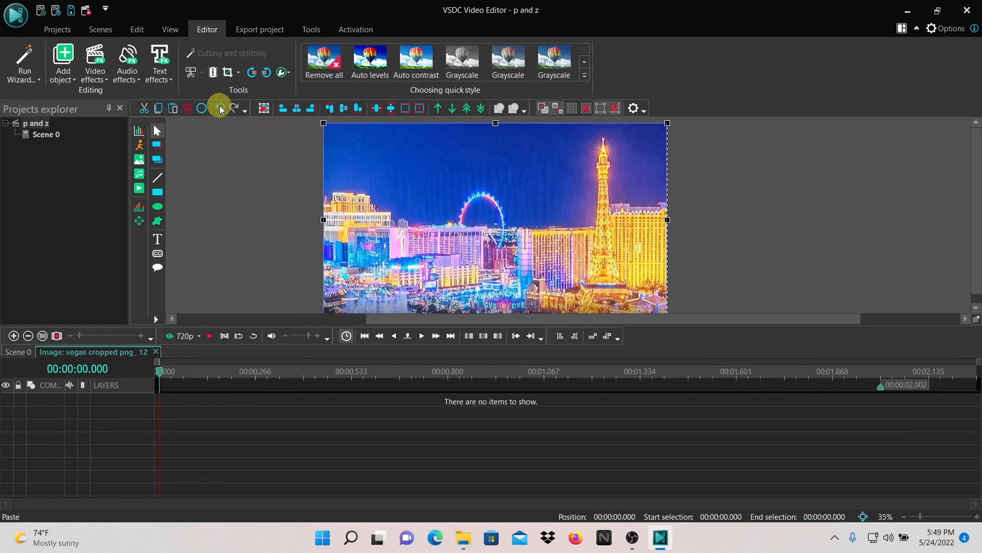
left_click(25, 353)
Step: Paste the AutoLevels effect into the Vegas image beneath Text 10 and preview the result
left_click_drag(976, 424, 964, 389)
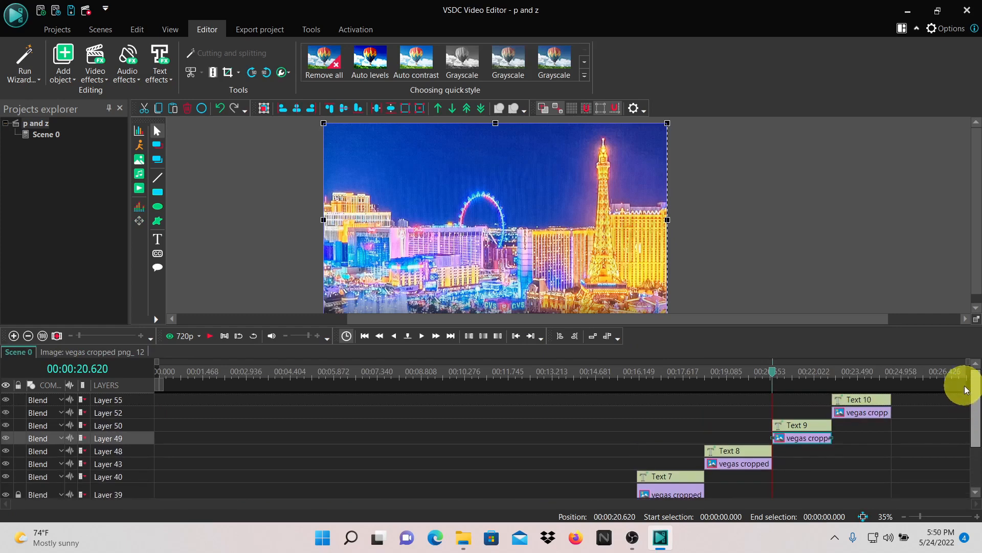
double_click(854, 413)
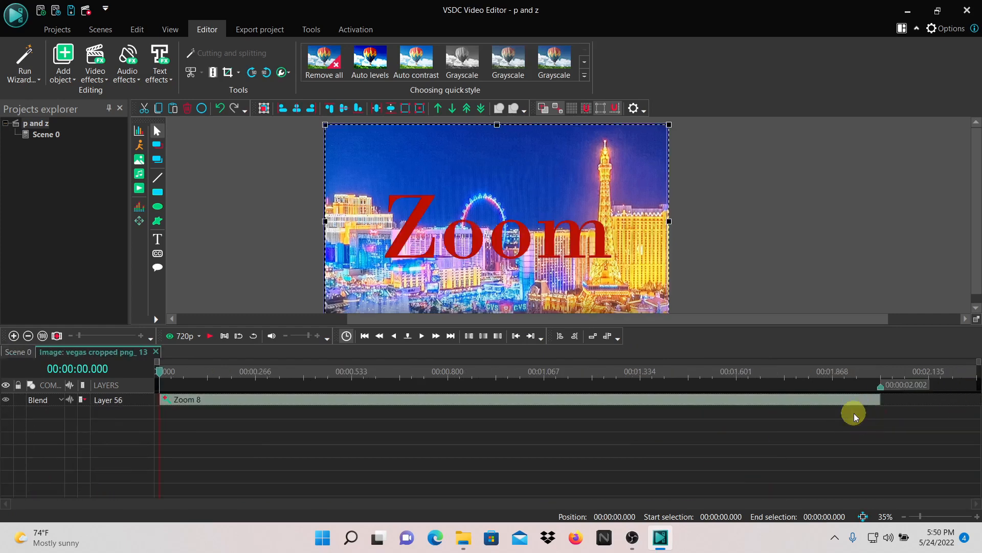
right_click(226, 435)
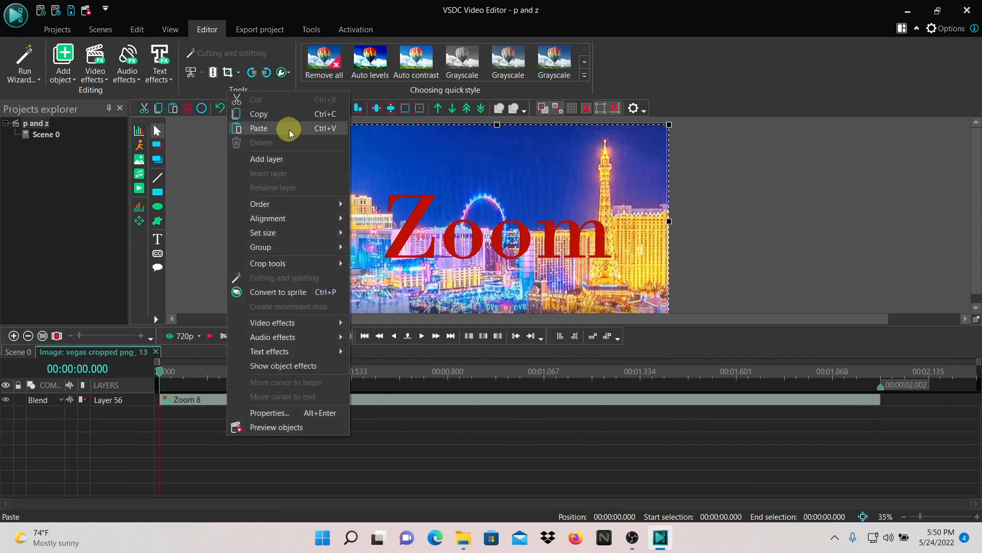
left_click(287, 130)
left_click(210, 336)
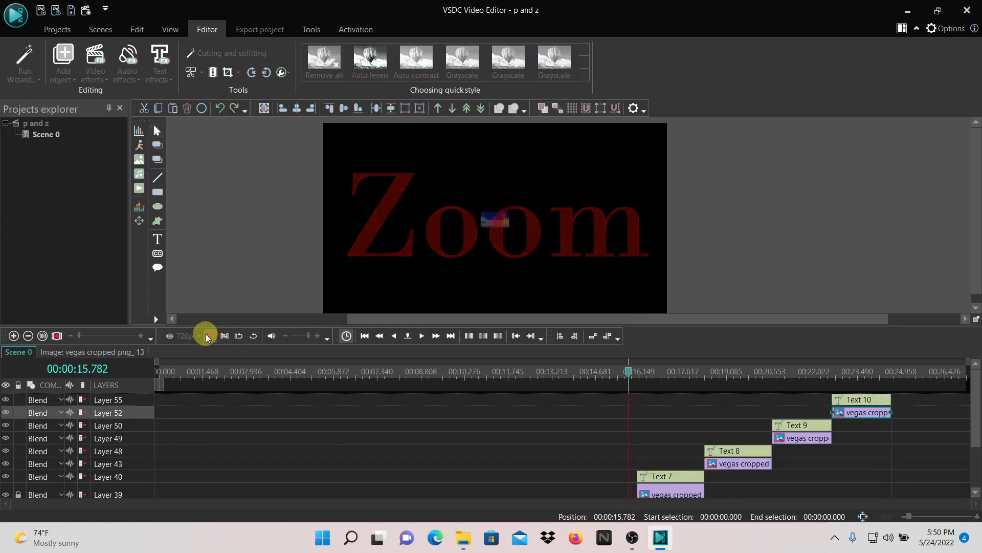